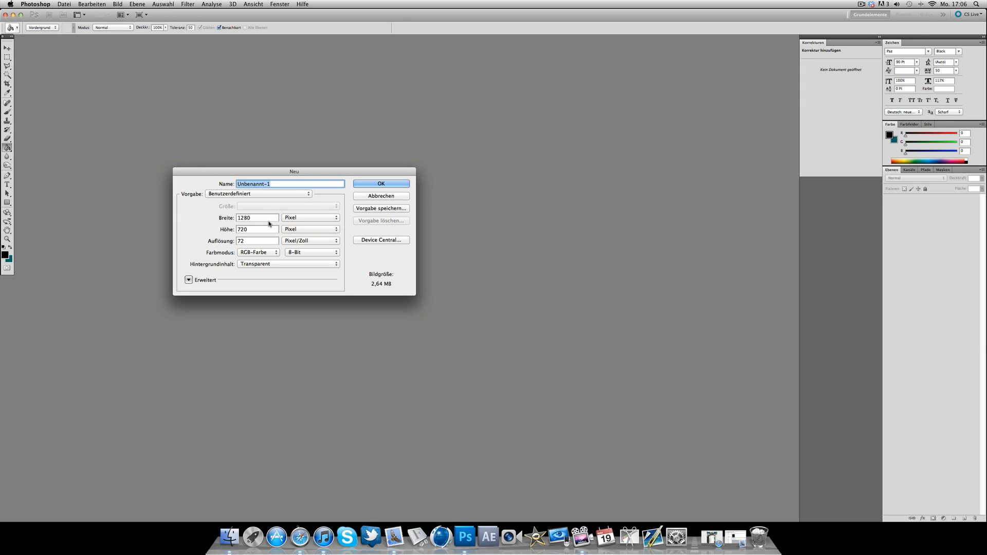
- Create a transparent 1280 × 720 pixel document at 72 pixels/inch and draw a full-width black rectangle along its lower edge on a new layer
click(368, 183)
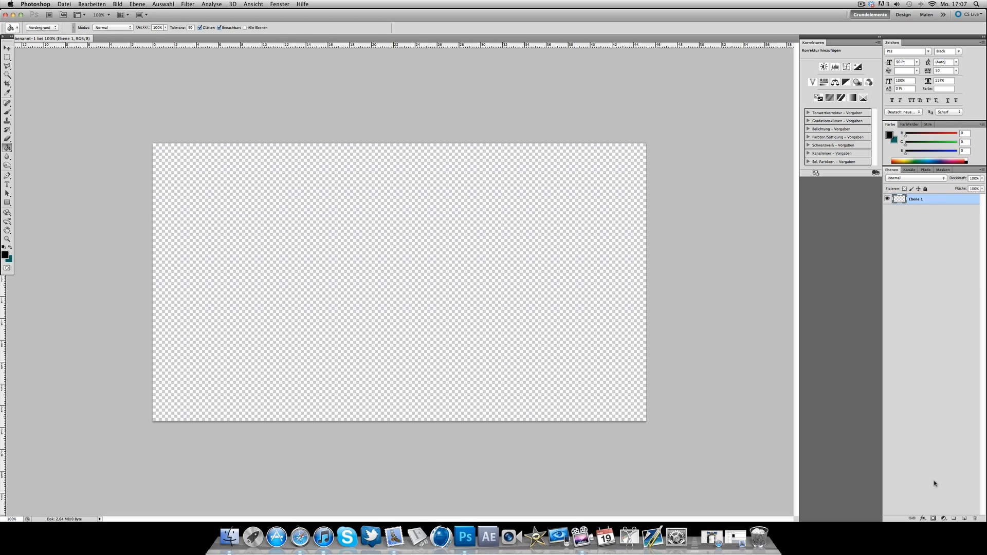
click(963, 519)
click(7, 203)
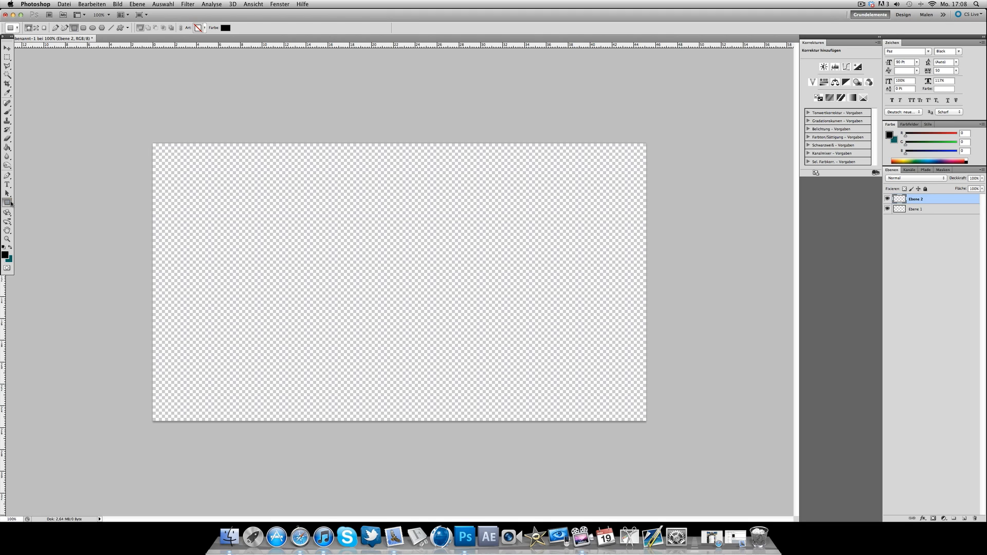
drag(141, 431, 669, 393)
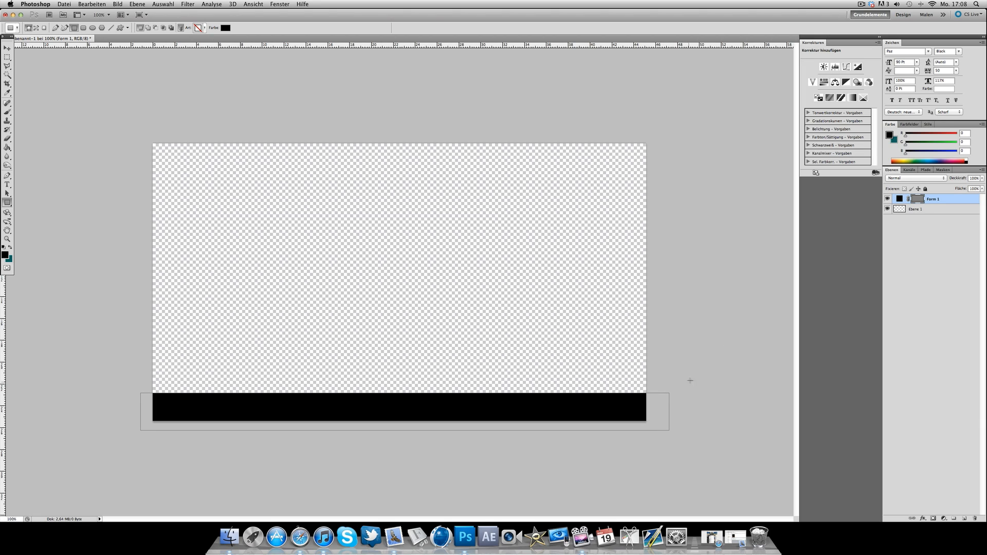
- Rasterize the rectangle's shape layer and move the black bar slightly down at the canvas's lower edge
right_click(938, 202)
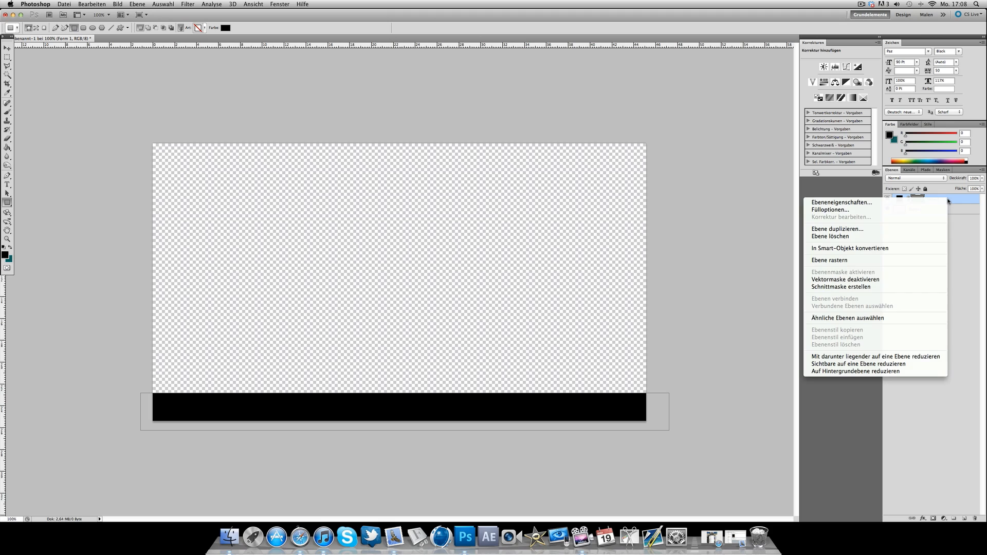
click(884, 261)
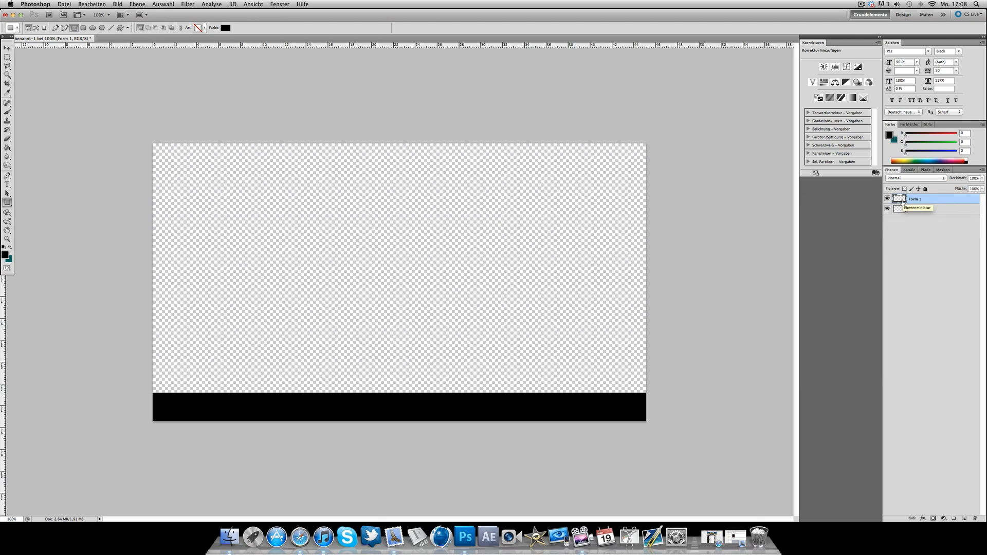
click(7, 47)
drag(397, 317, 391, 324)
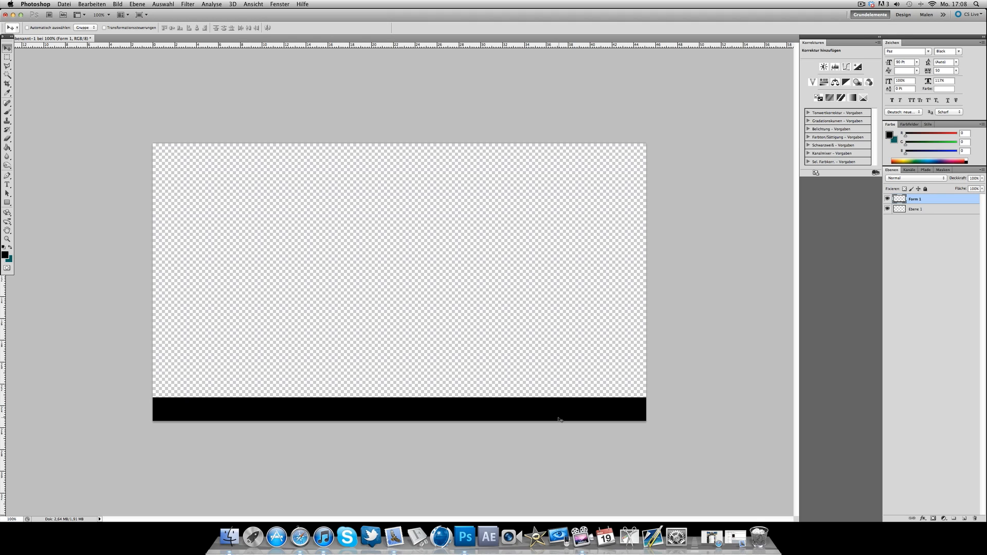
- Add a drop shadow with a distance of 1 px to the black bar's layer
double_click(937, 201)
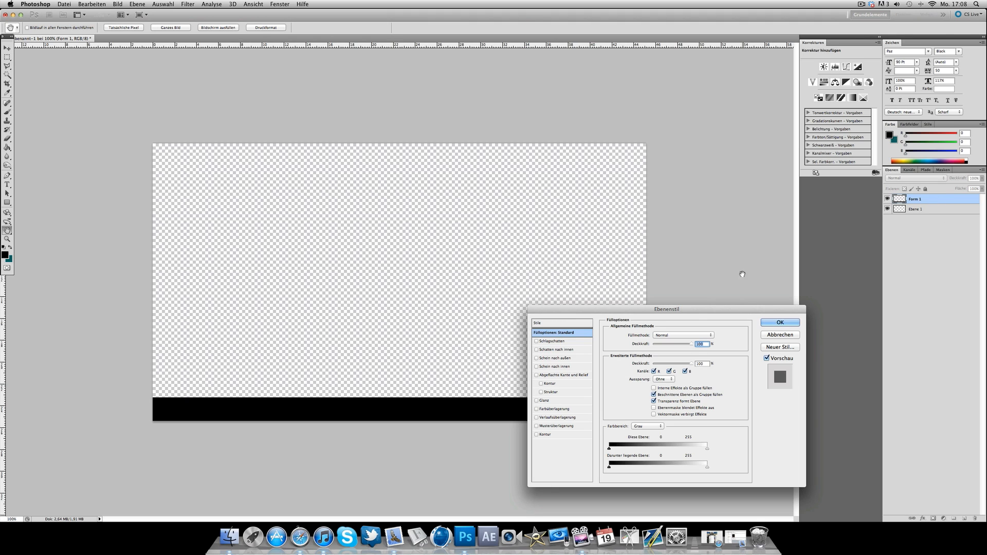
click(549, 342)
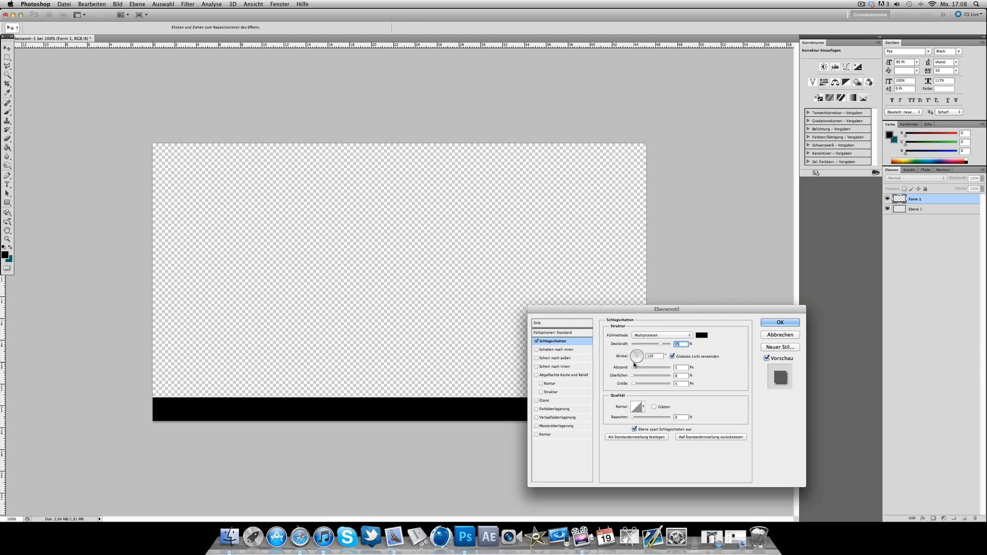
click(681, 367)
text(1)
- Add a gradient overlay to the bar and set the gradient's start colour to near-black
click(536, 417)
click(558, 418)
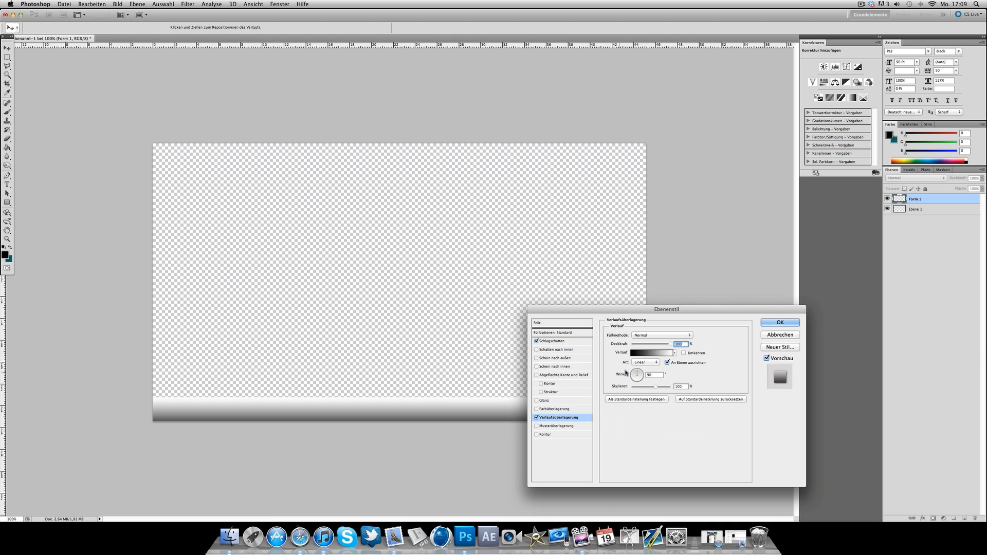
click(637, 353)
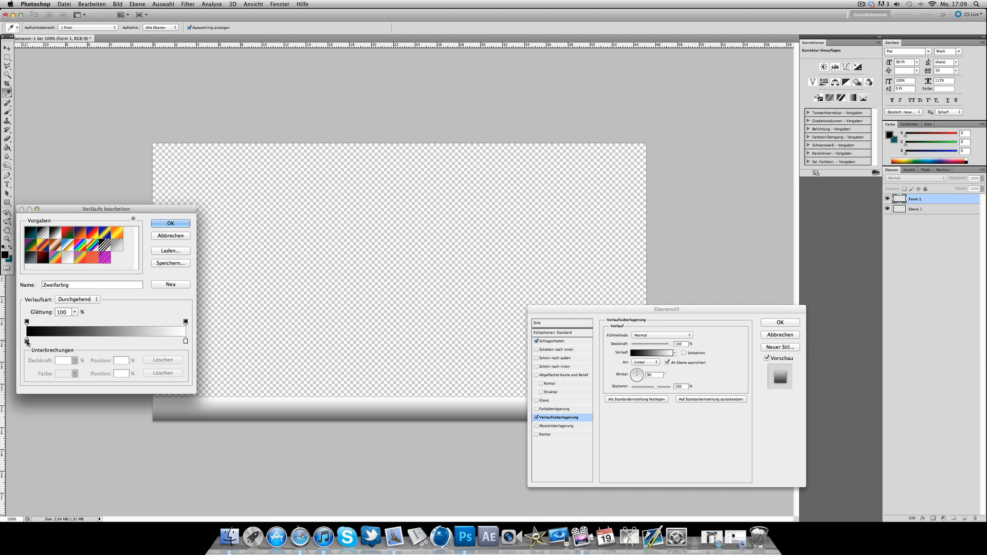
click(64, 374)
drag(659, 493, 656, 493)
click(849, 393)
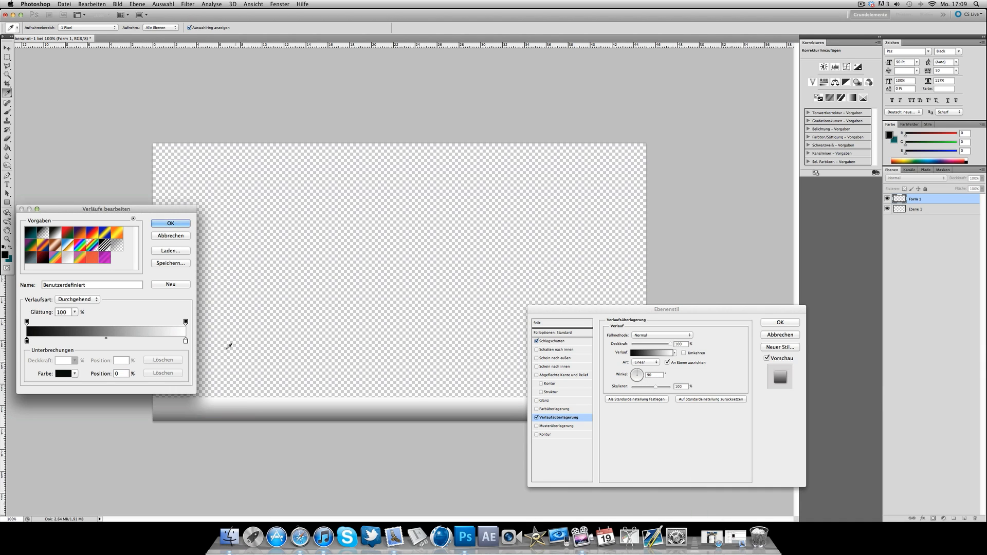
- Set the end colour of the bar's gradient to dark grey #212121 and accept the edited gradient
click(185, 341)
click(64, 374)
click(657, 490)
click(659, 488)
click(658, 486)
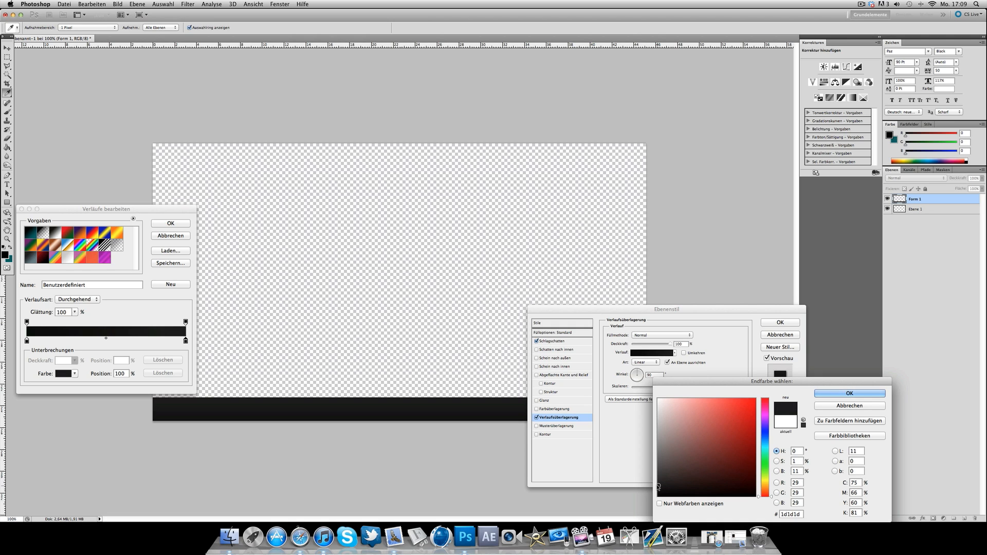
click(658, 484)
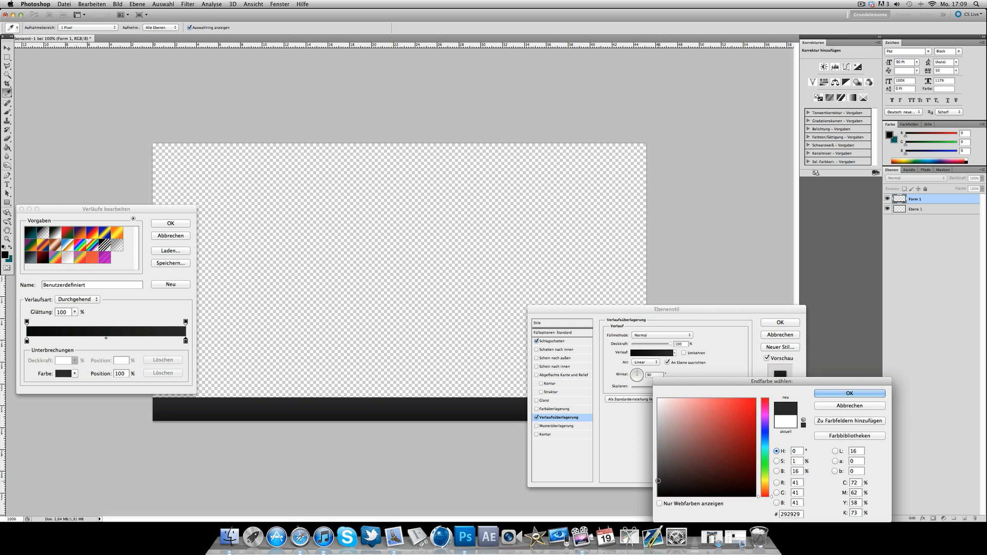
click(659, 483)
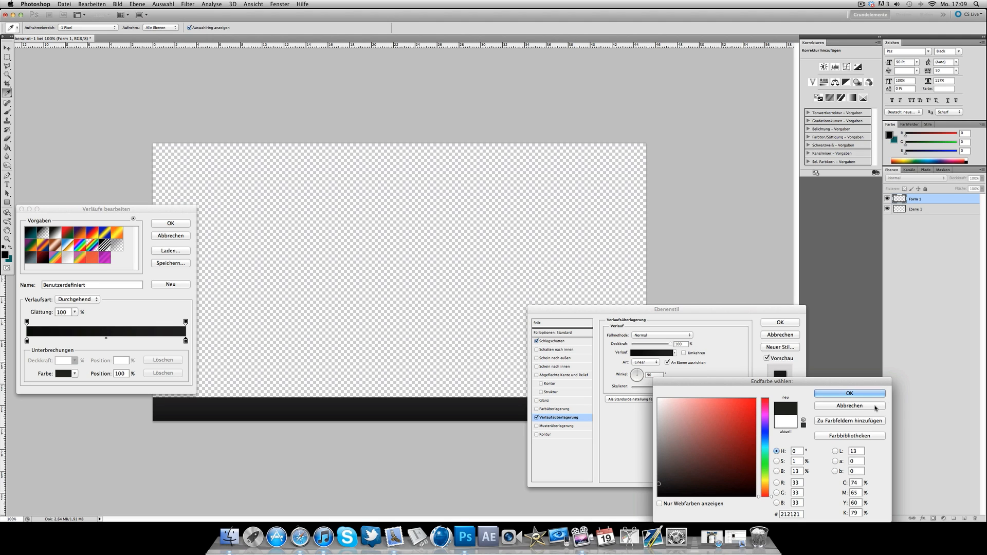
click(850, 393)
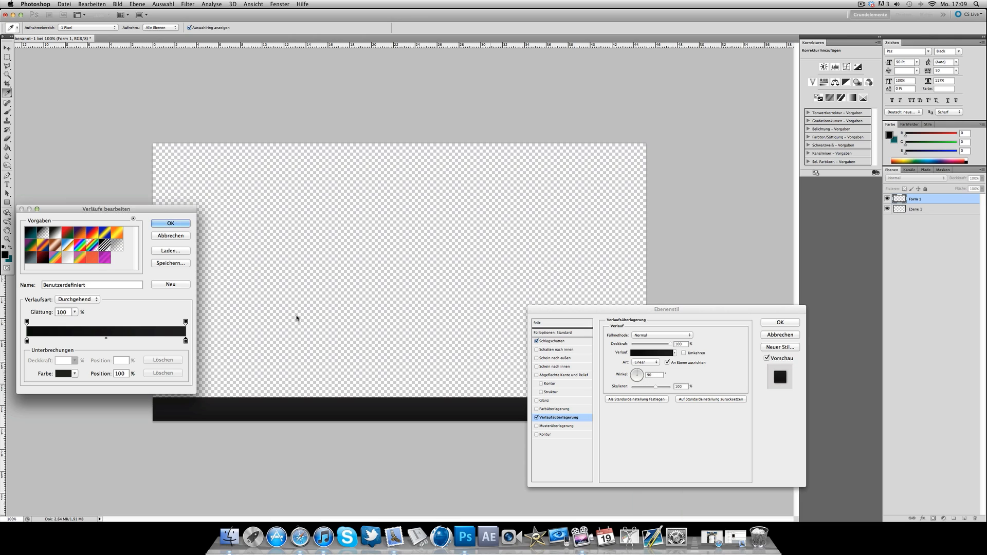
click(168, 225)
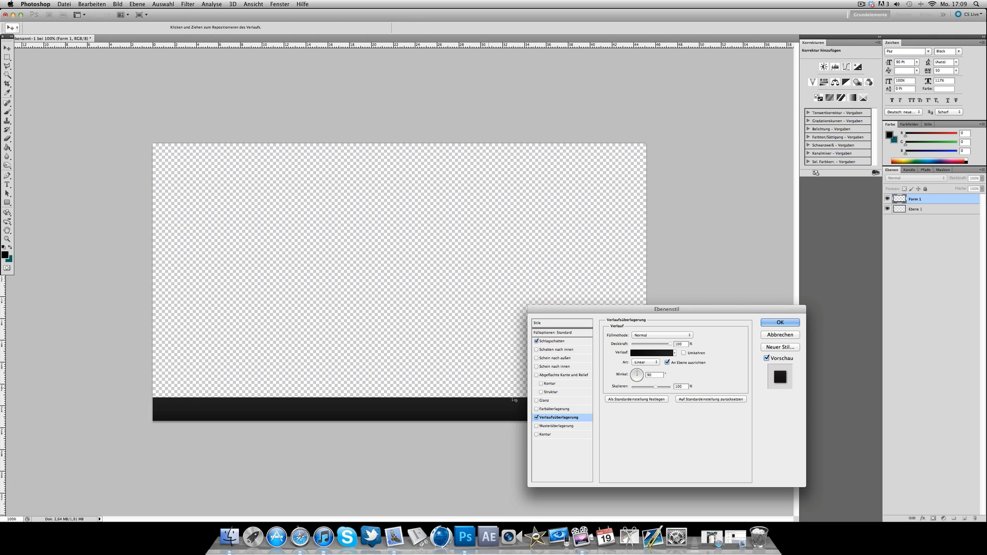
- Add a bevel and emboss to the bar with size 1 px and the hard chisel technique, and apply the layer style
click(535, 375)
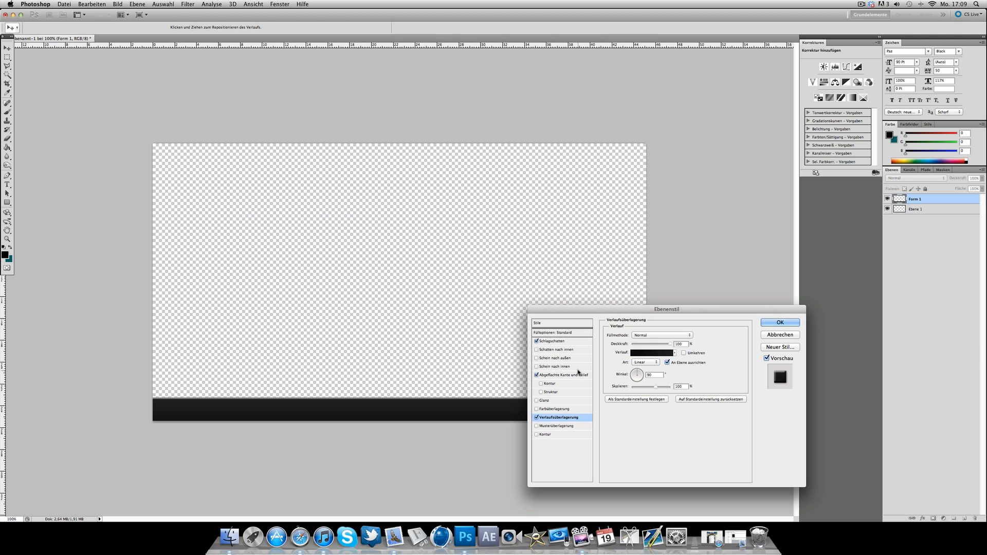
click(575, 377)
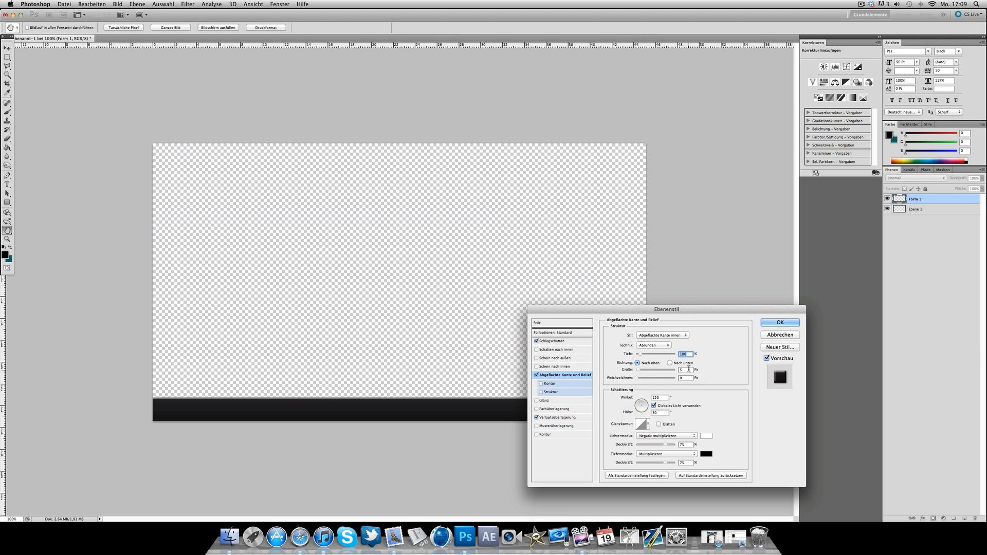
text(1)
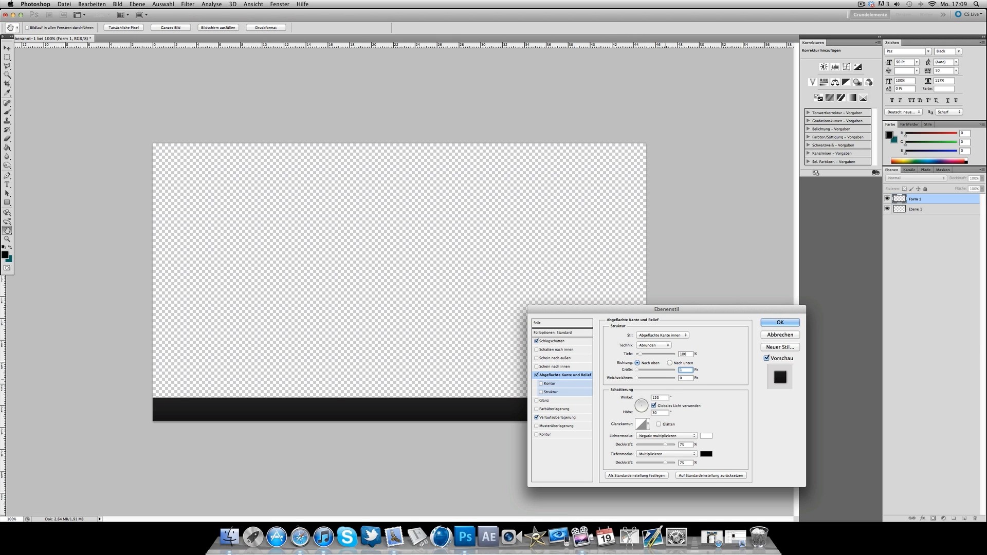
click(649, 345)
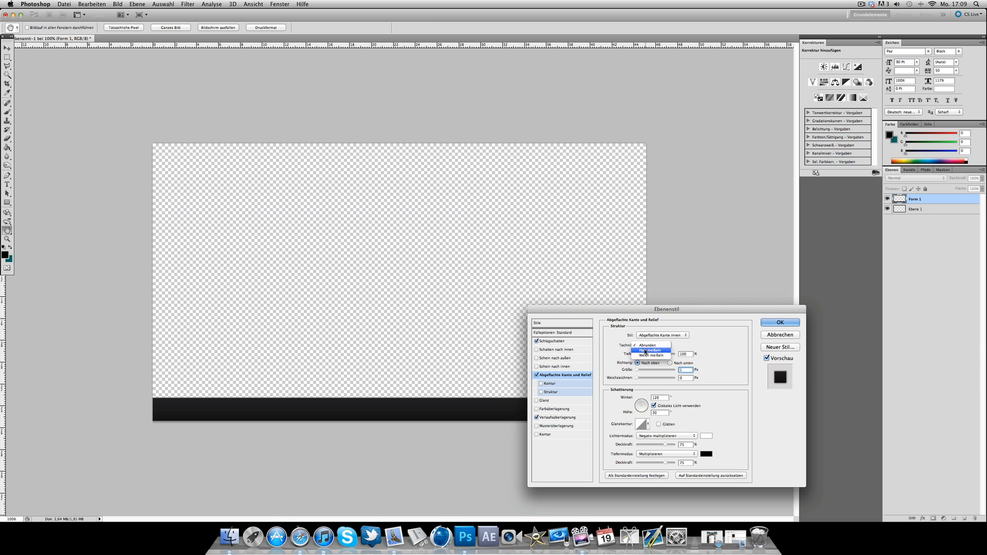
click(644, 352)
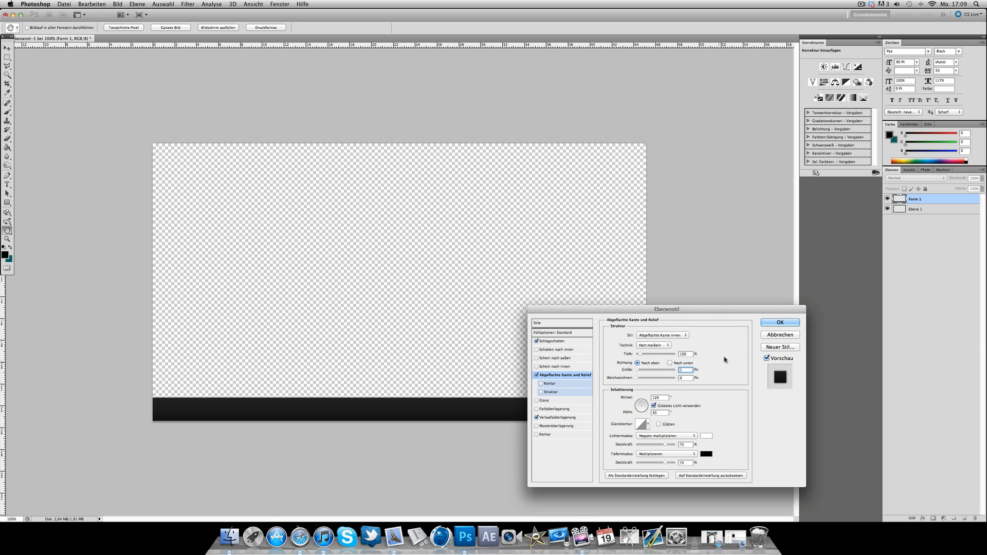
click(780, 323)
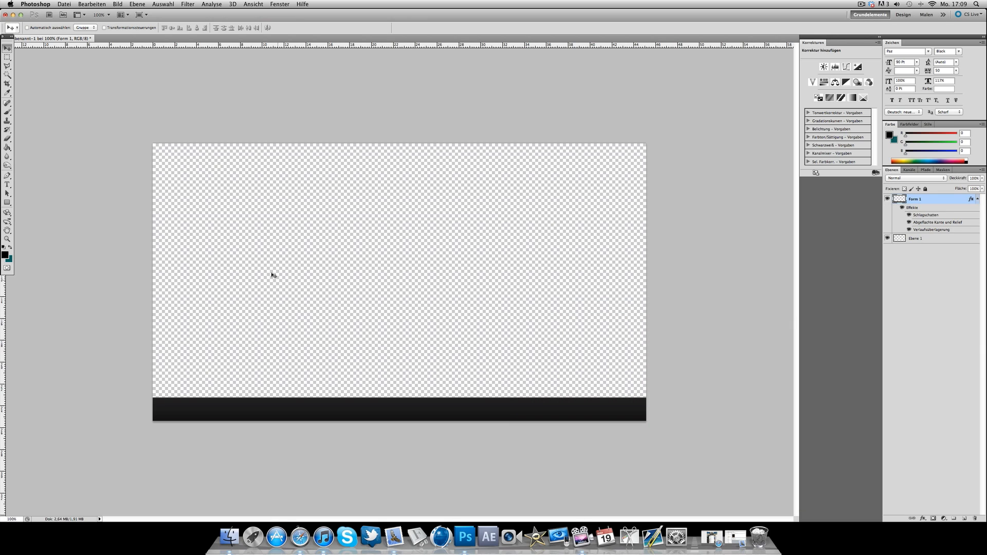
- Open the 3D text image Text10.png from the Chr1sP88 folder inside the Youtube folder
click(64, 4)
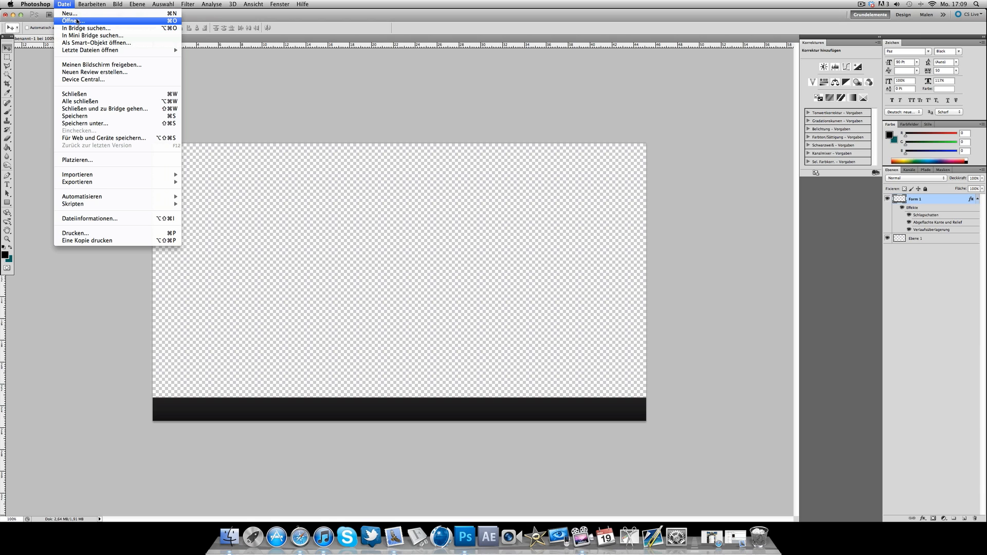
click(71, 20)
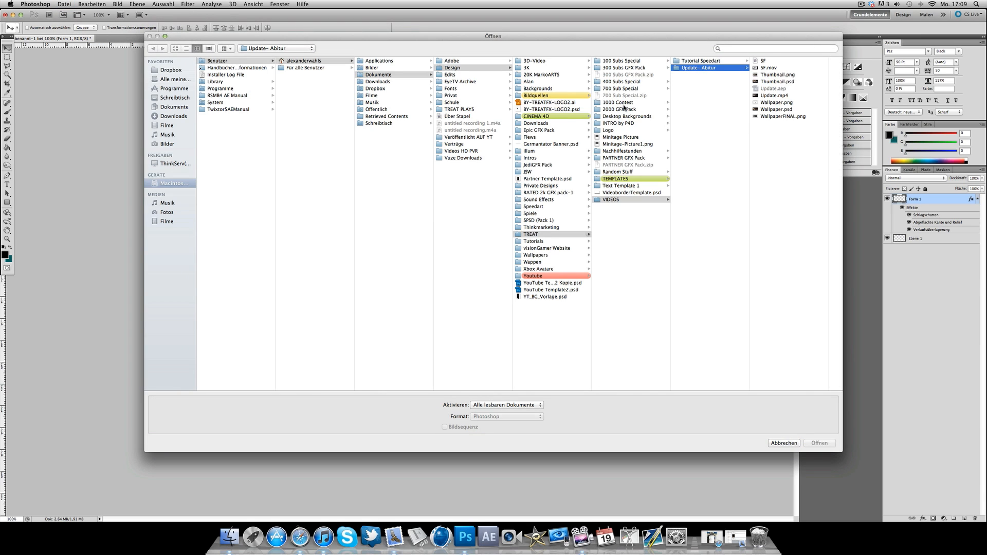
click(568, 276)
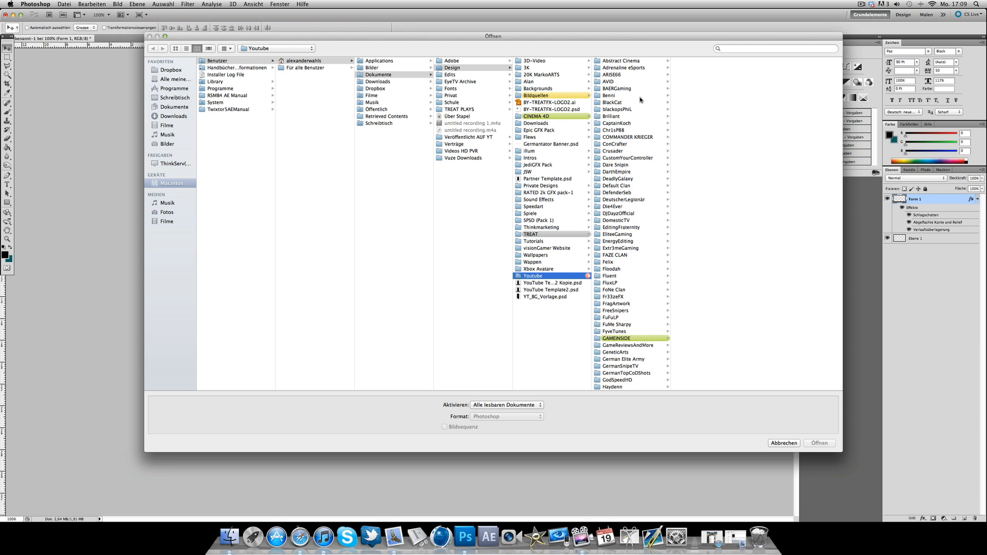
click(628, 130)
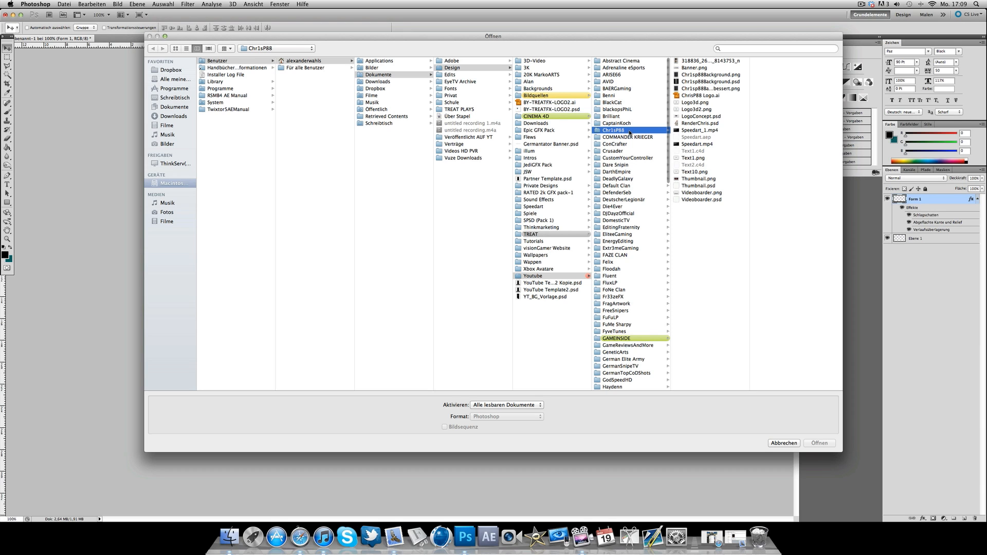
click(692, 159)
click(691, 172)
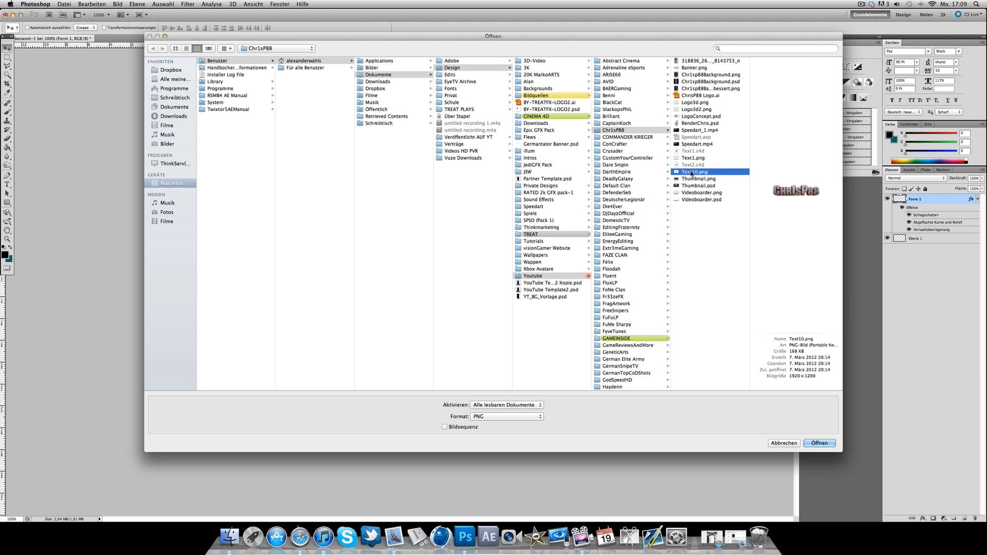
double_click(692, 172)
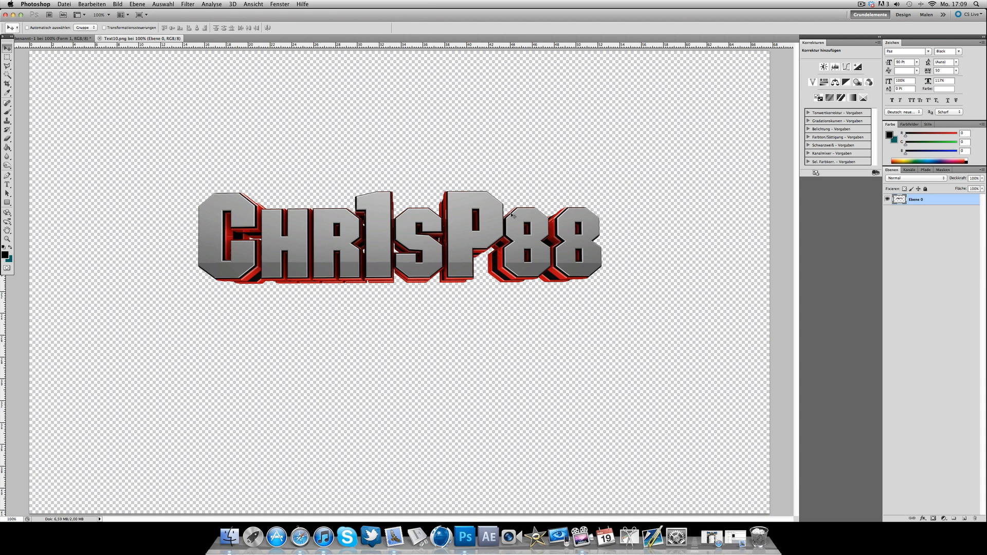
- Copy the 3D text into the bar document, scaled to about 55% and centred horizontally over the dark bar
drag(328, 171, 379, 238)
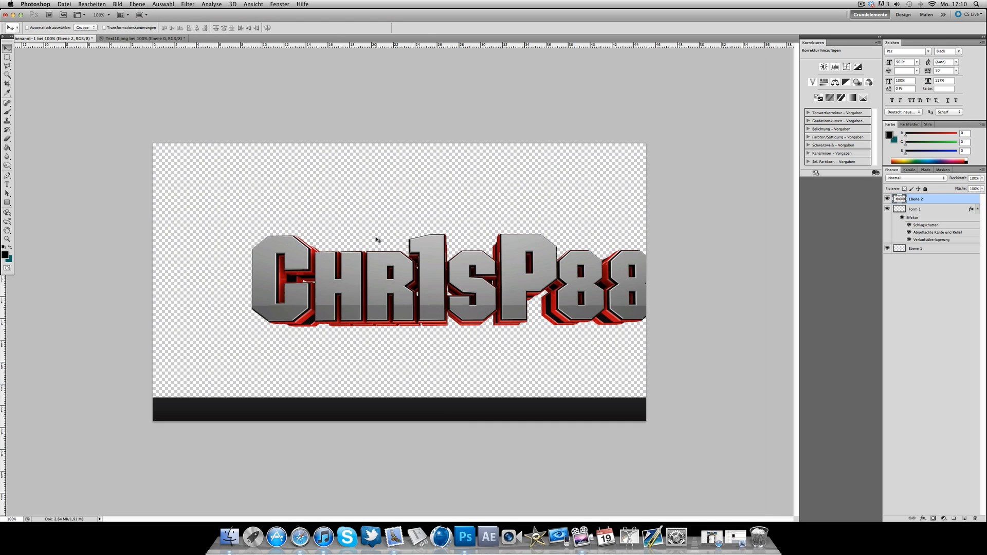
drag(458, 256, 427, 348)
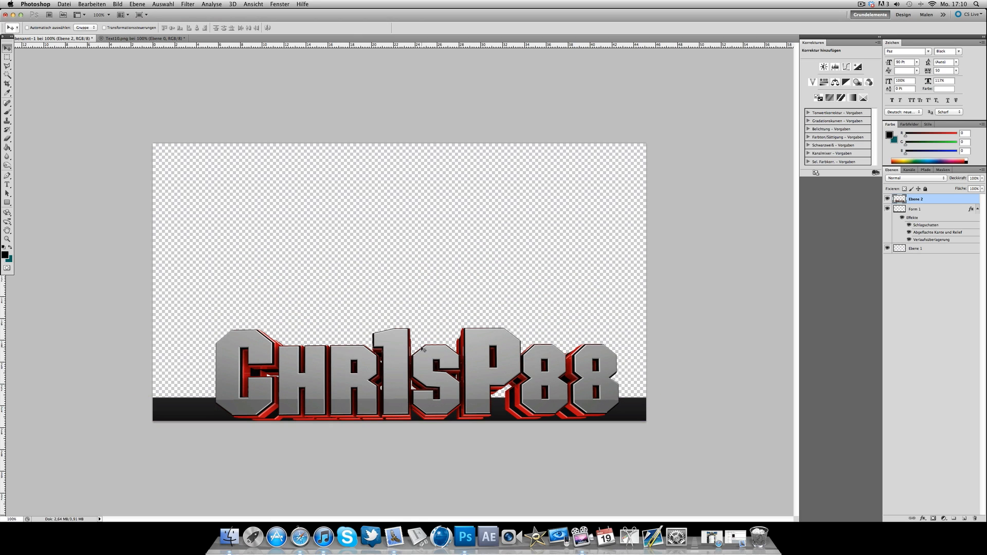
key(super+t)
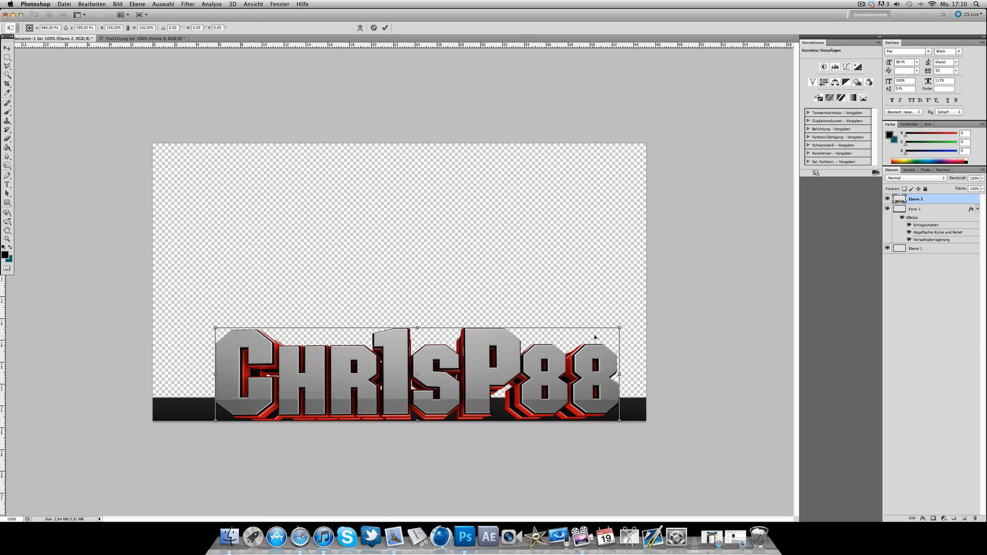
drag(620, 327, 444, 367)
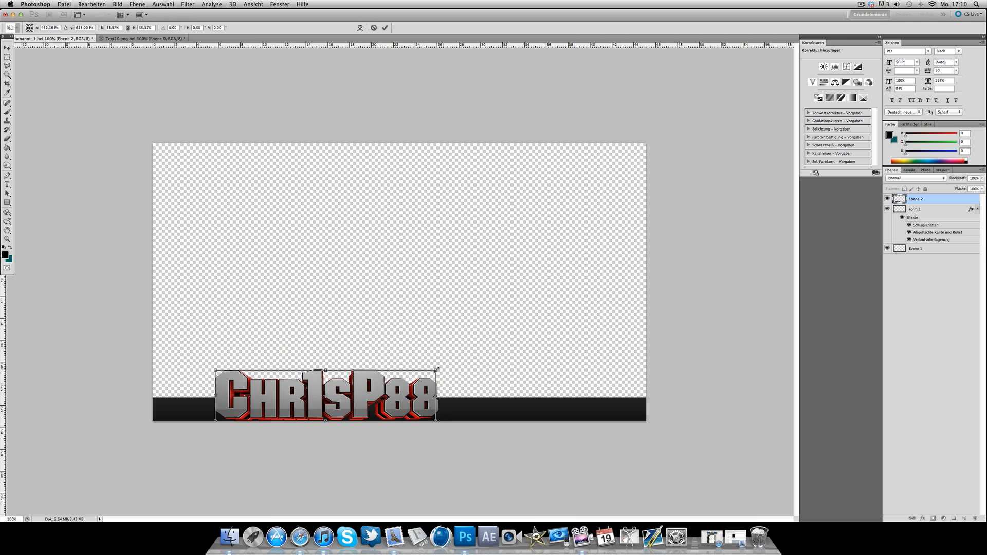
key(Return)
drag(408, 363, 480, 359)
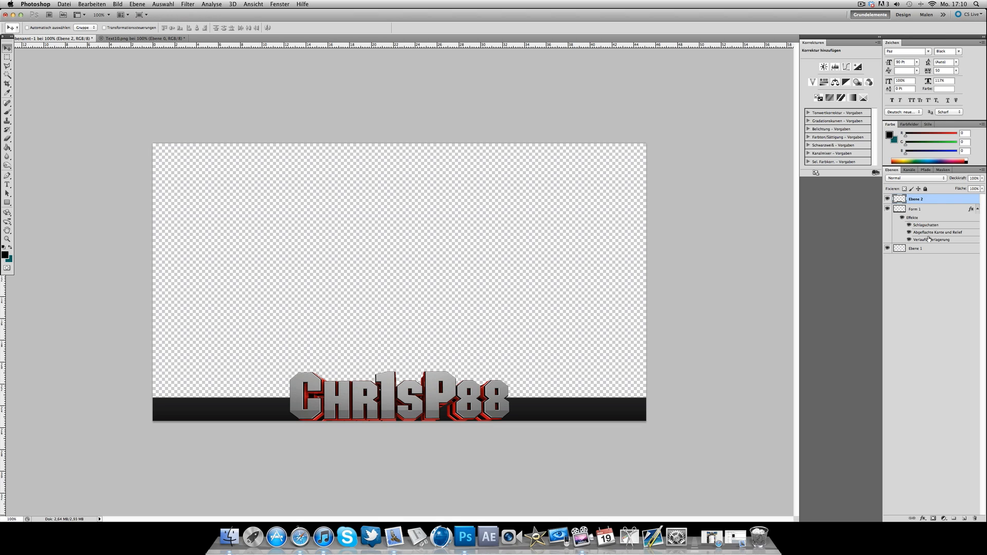
- Add a drop shadow with a distance of 3 px to the 3D text layer and adjust the shadow's spread or size
double_click(936, 203)
click(555, 341)
click(679, 368)
text(3)
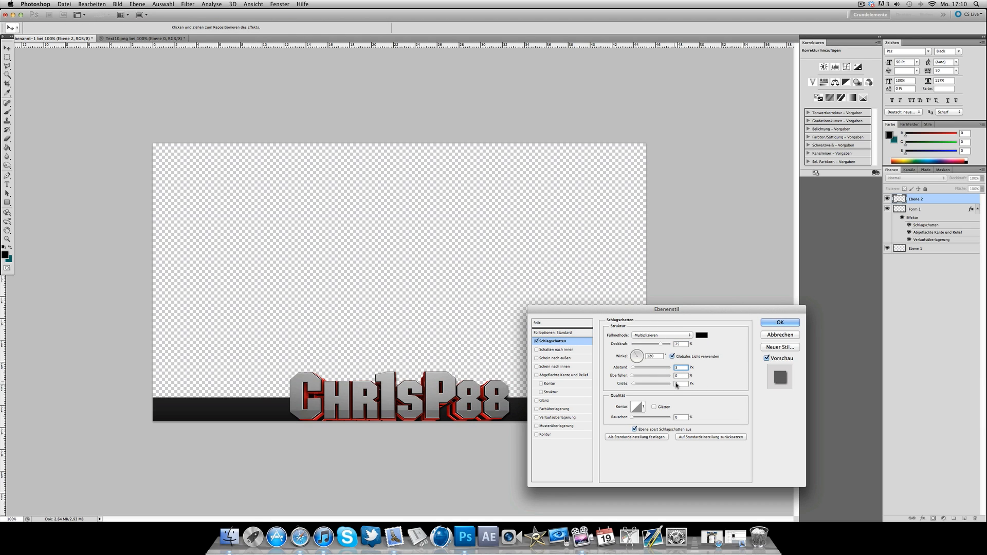
key(Tab)
text(9)
- Add a linear gradient overlay in Overlay blend mode at roughly half opacity to the 3D text and apply the layer style
click(548, 418)
click(549, 418)
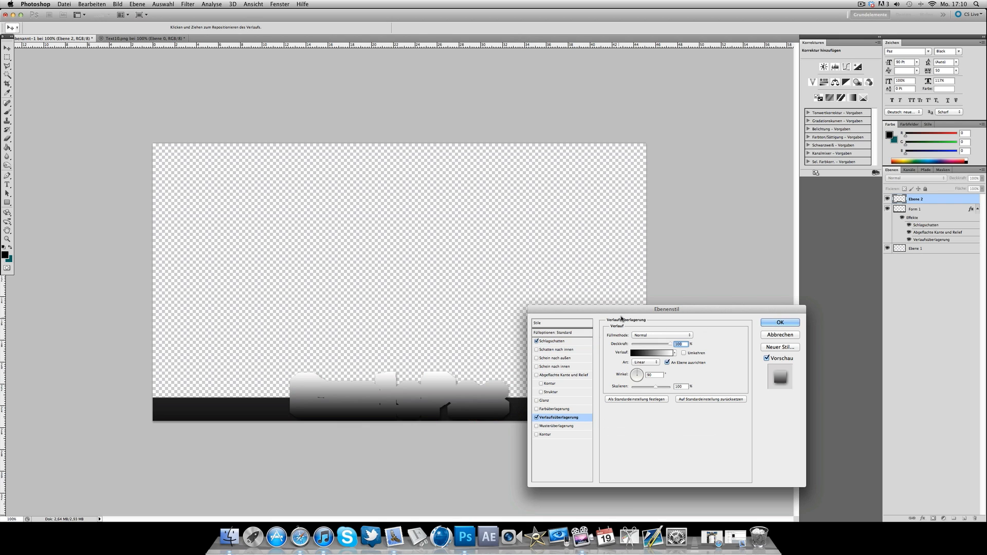
click(645, 339)
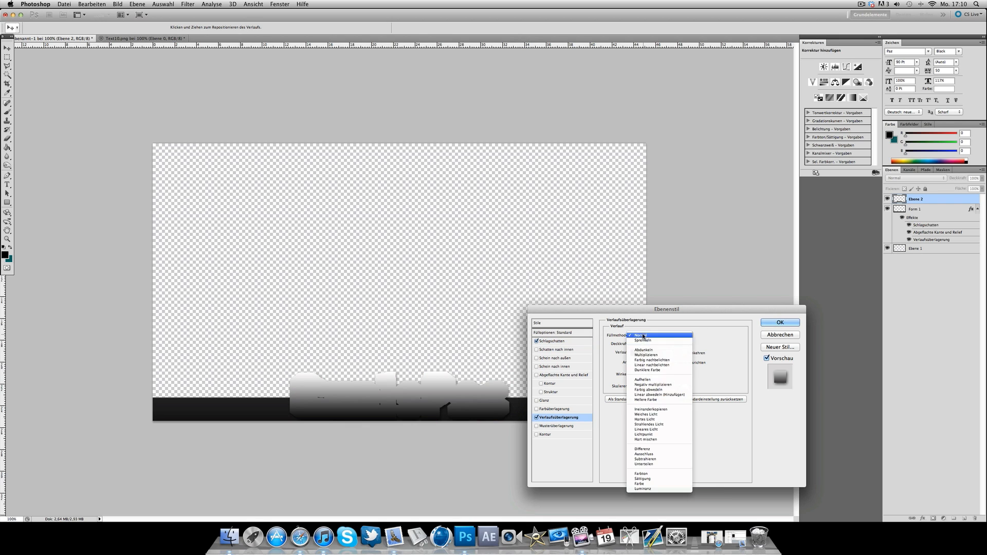
click(644, 410)
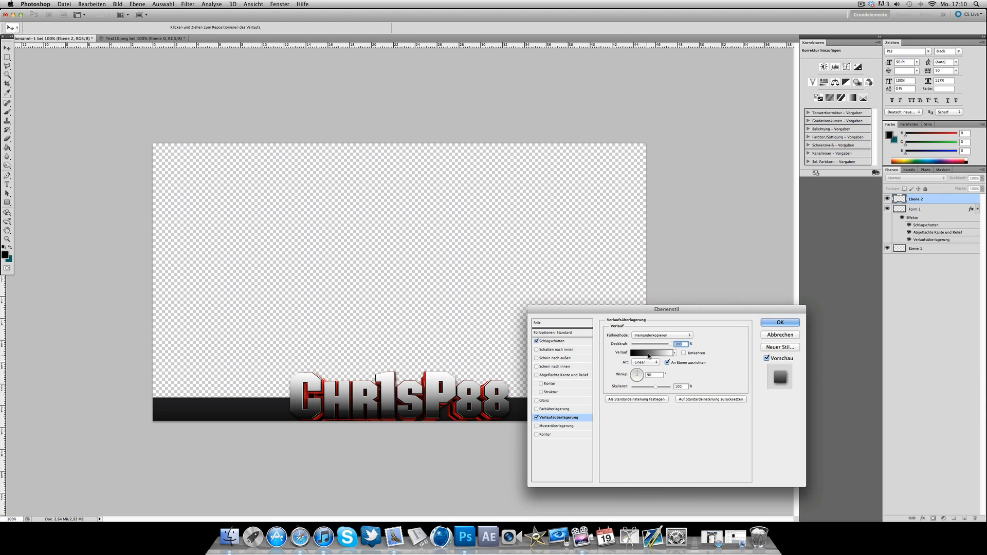
drag(664, 347, 651, 345)
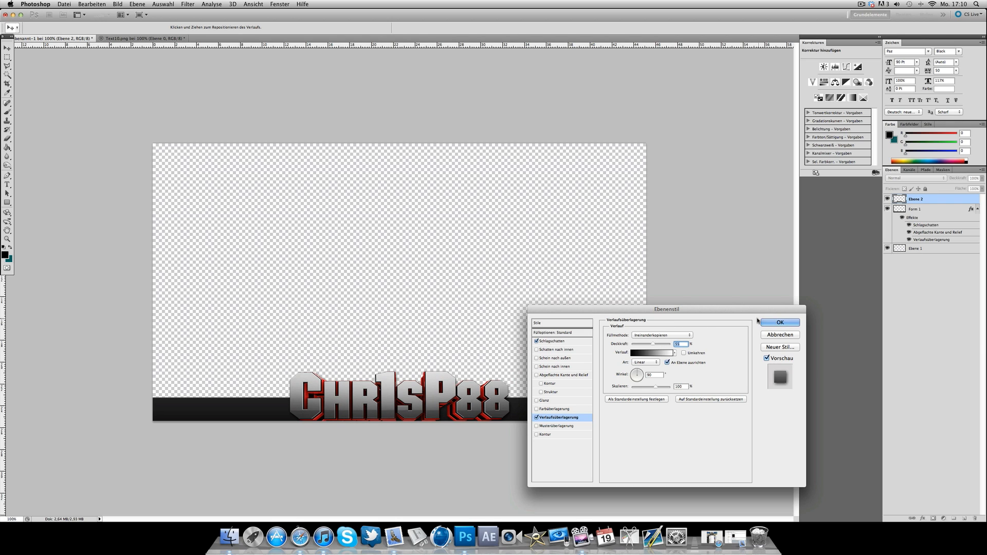
click(781, 322)
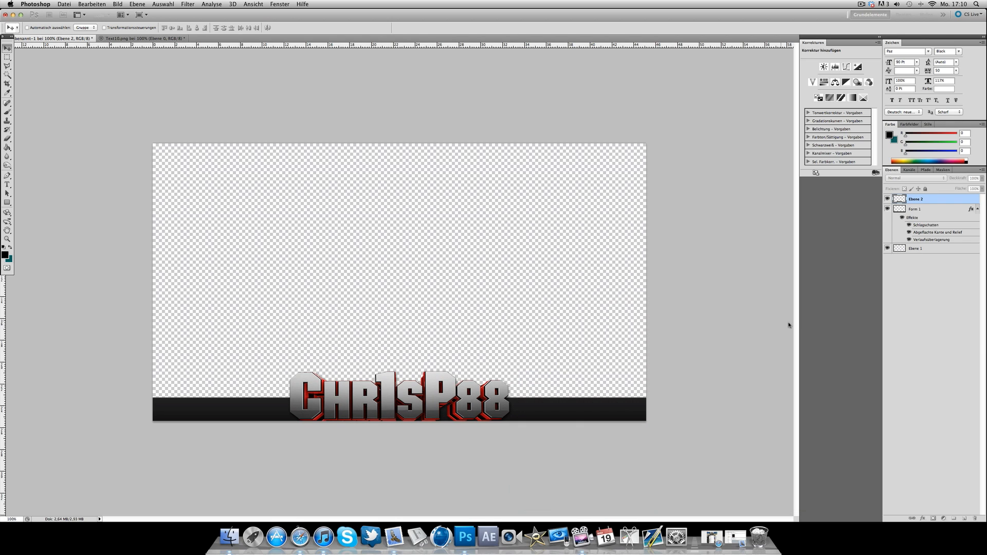
- Create a white text layer reading TREATFX at the left end of the dark bar
click(7, 184)
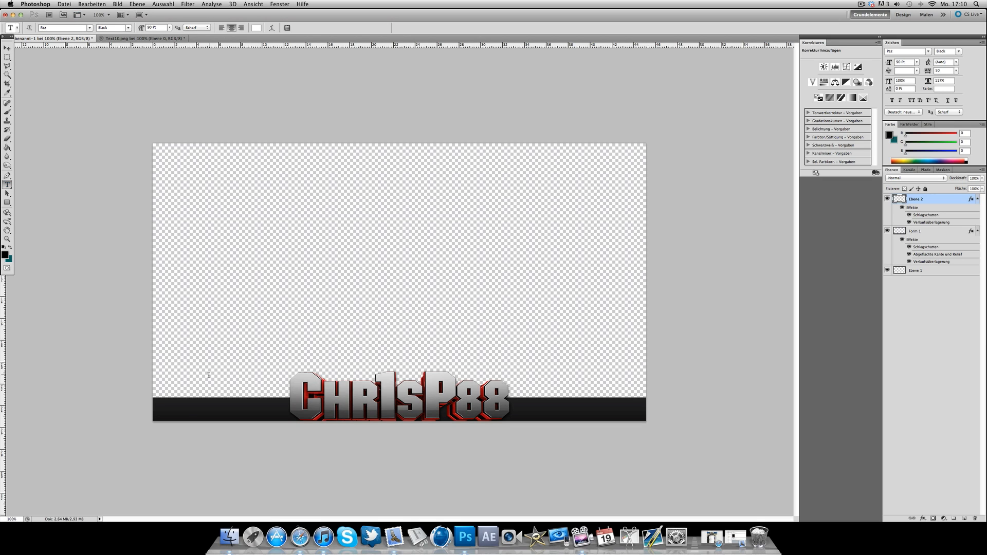
click(187, 415)
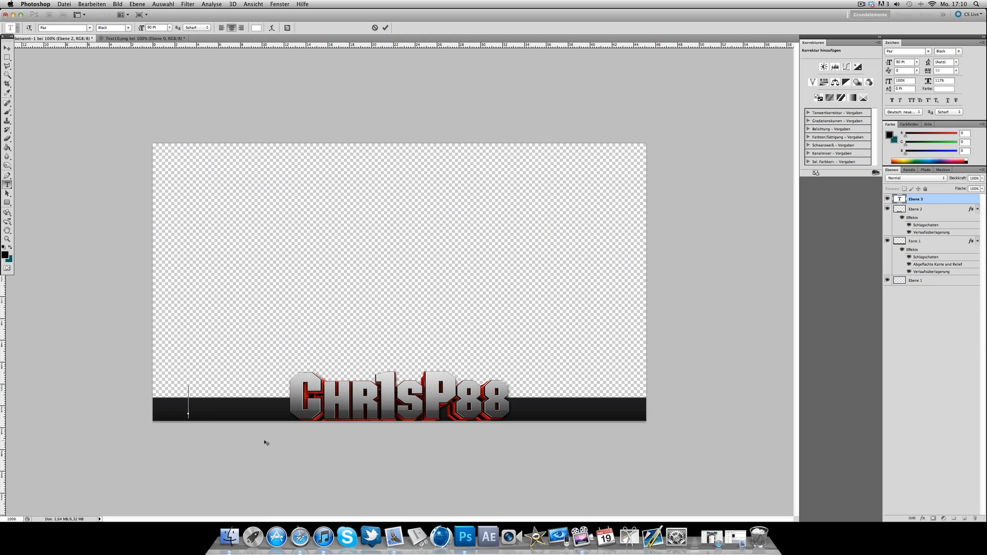
text(TRE)
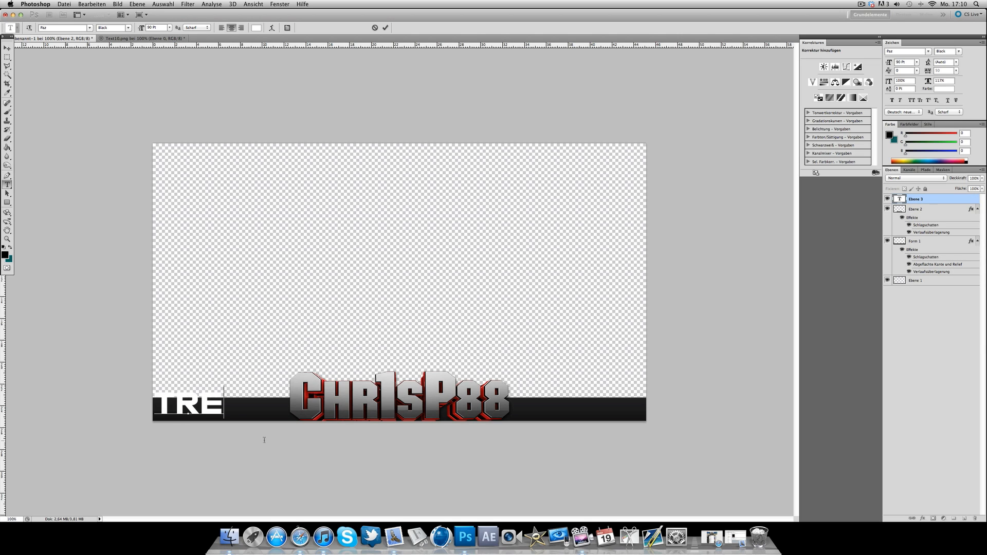
text(ATFX)
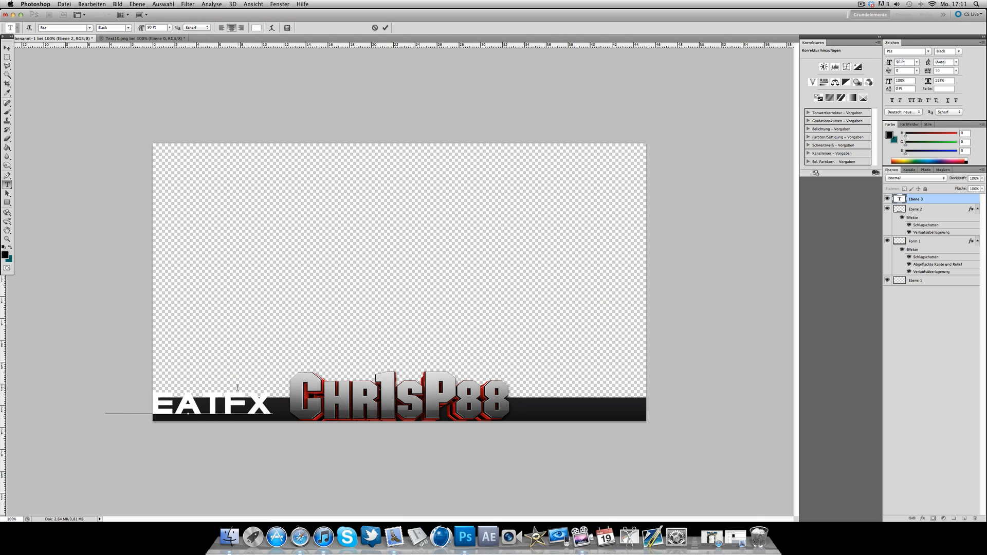
- Set the TREATFX text to 18 pt and place it in the upper half of the bar near its left end
double_click(238, 394)
click(156, 28)
text(14)
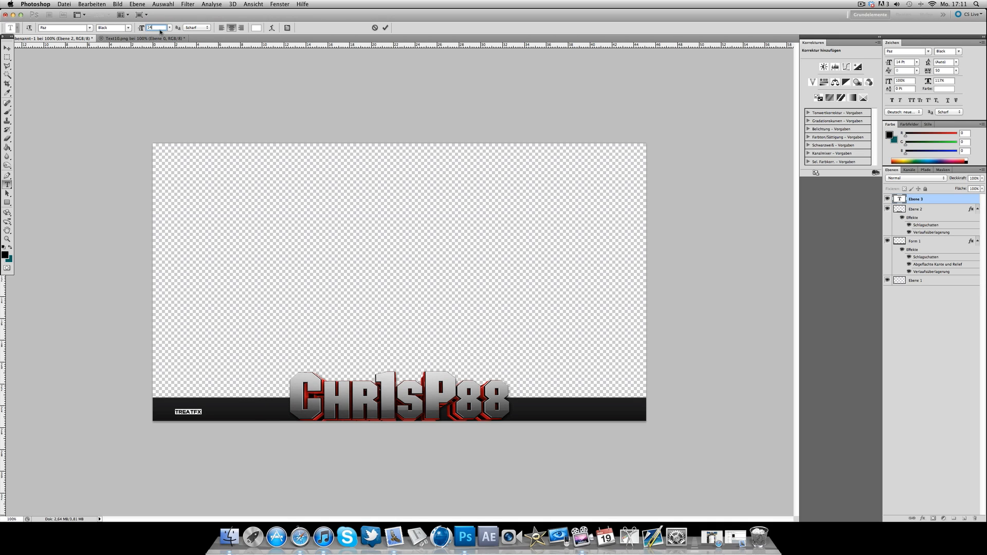
key(BackSpace)
text(8)
click(8, 48)
drag(291, 348, 291, 342)
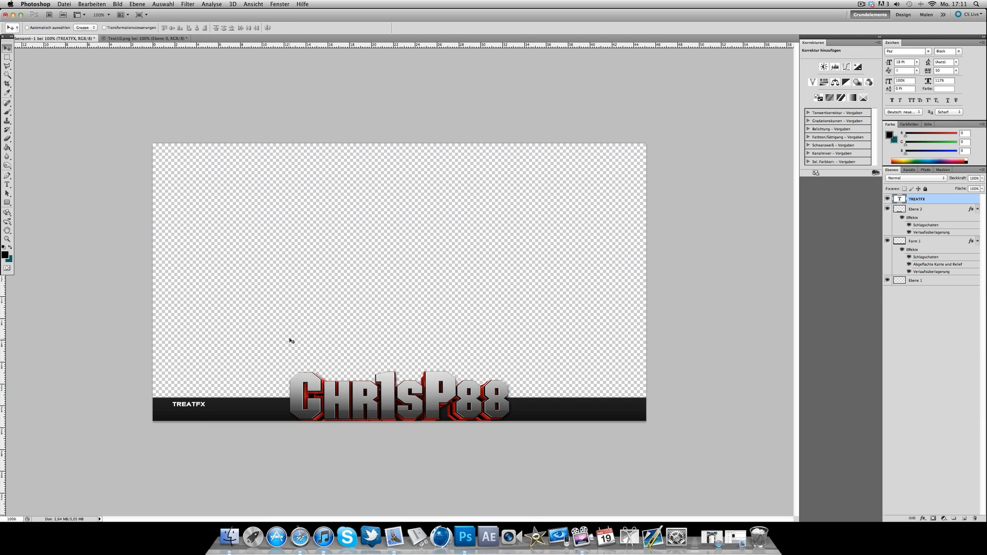
- Duplicate the TREATFX text directly below itself and change the copy's wording to GRAPHICS
key(super+j)
drag(269, 335, 266, 346)
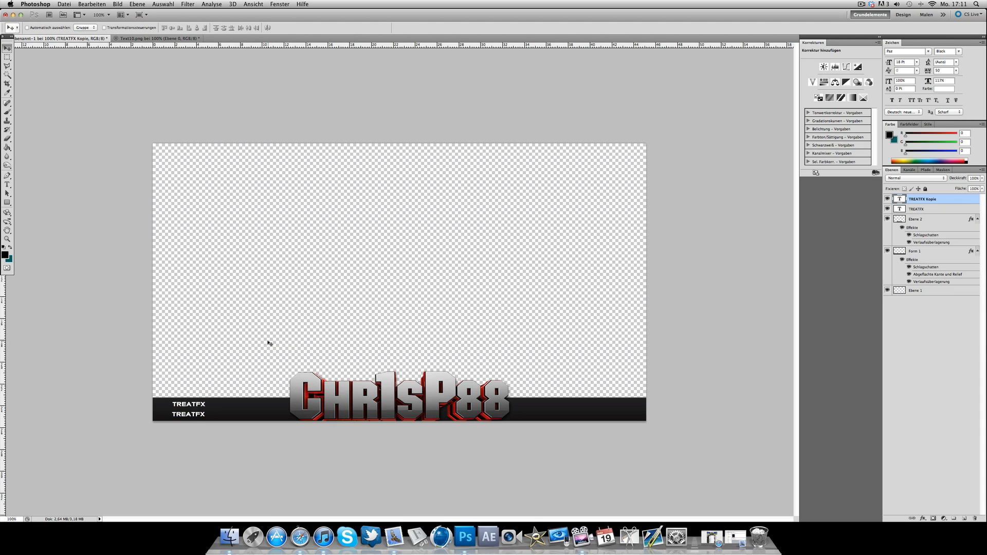
double_click(900, 199)
text(GRAPHICS)
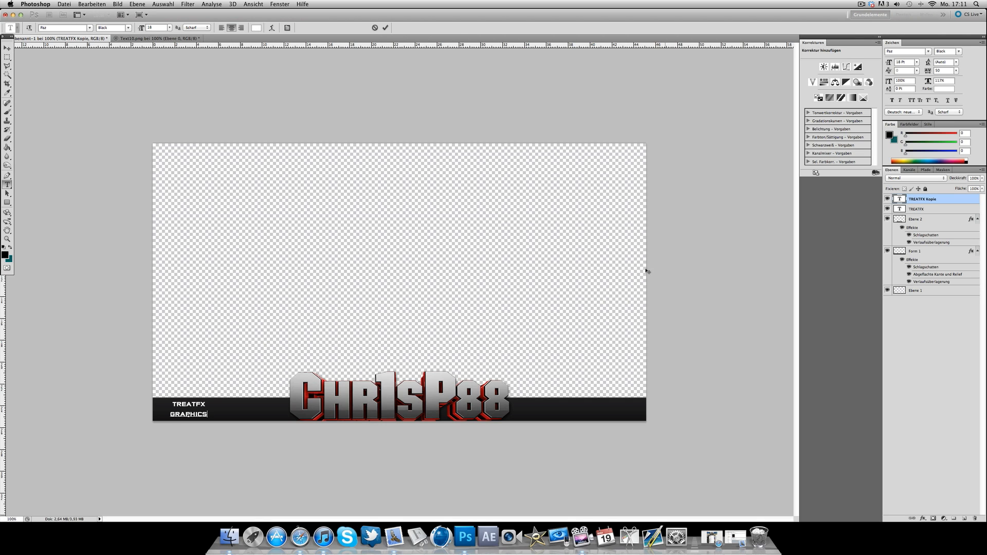
- Set the GRAPHICS text to the Bold font style at 16 pt
double_click(188, 414)
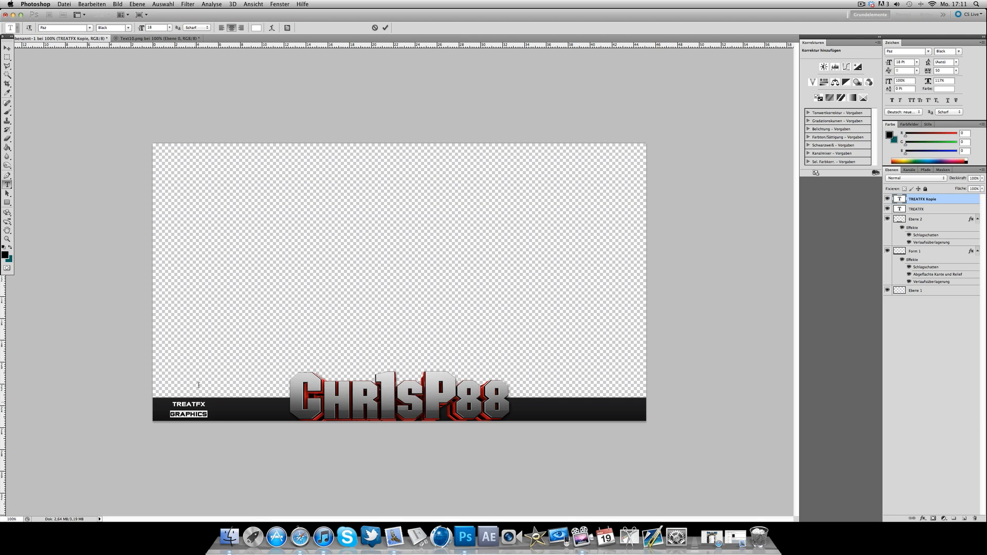
click(128, 27)
click(122, 31)
click(141, 28)
text(16)
key(Return)
- Nudge GRAPHICS up closer to TREATFX, and shift both text lines together slightly right and down on the bar
click(7, 47)
key(Up)
key(Up)
key(Up)
key(Up)
key(Up)
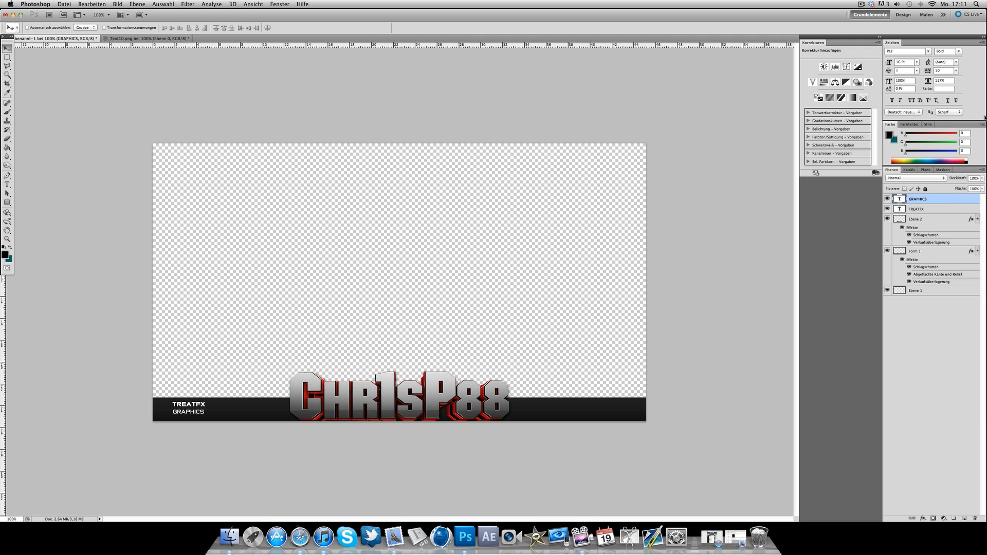
shift+click(937, 209)
drag(315, 259, 320, 261)
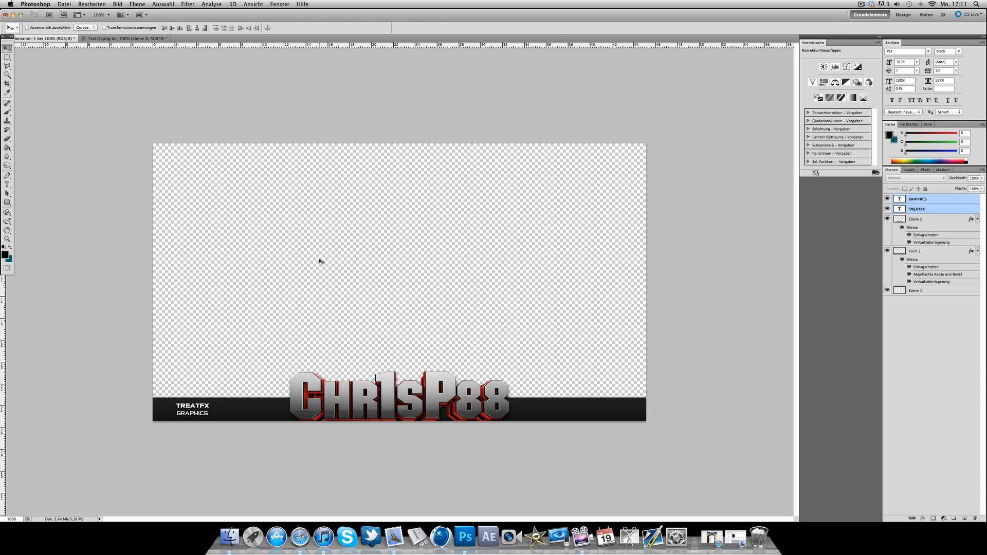
- Open the image Logo-White.png from the Logo folder inside the TREAT folder
click(65, 5)
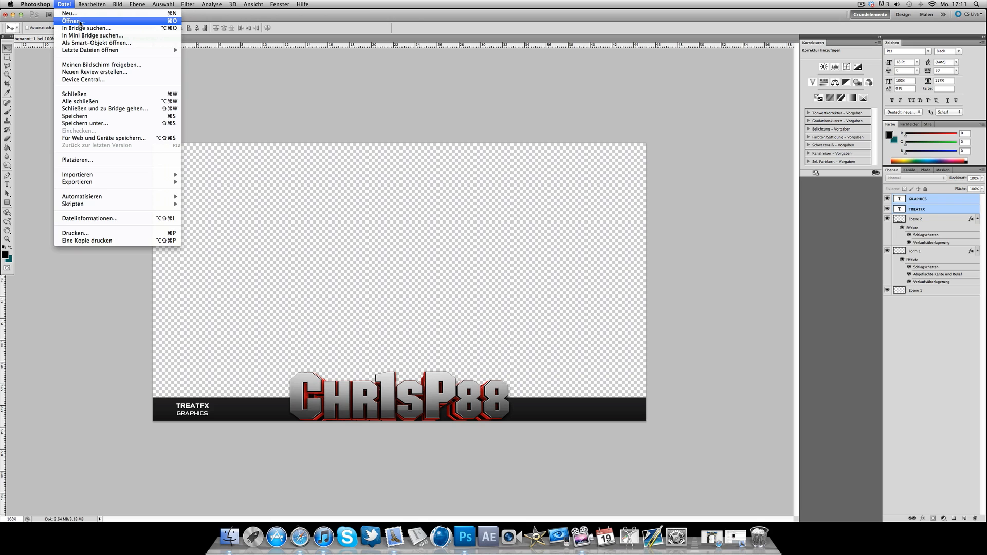
click(80, 21)
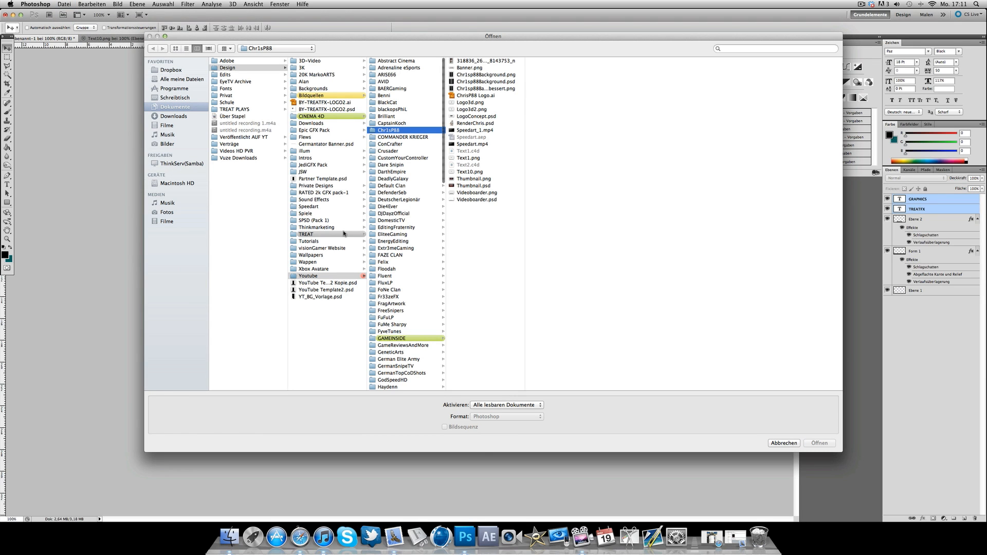
click(344, 233)
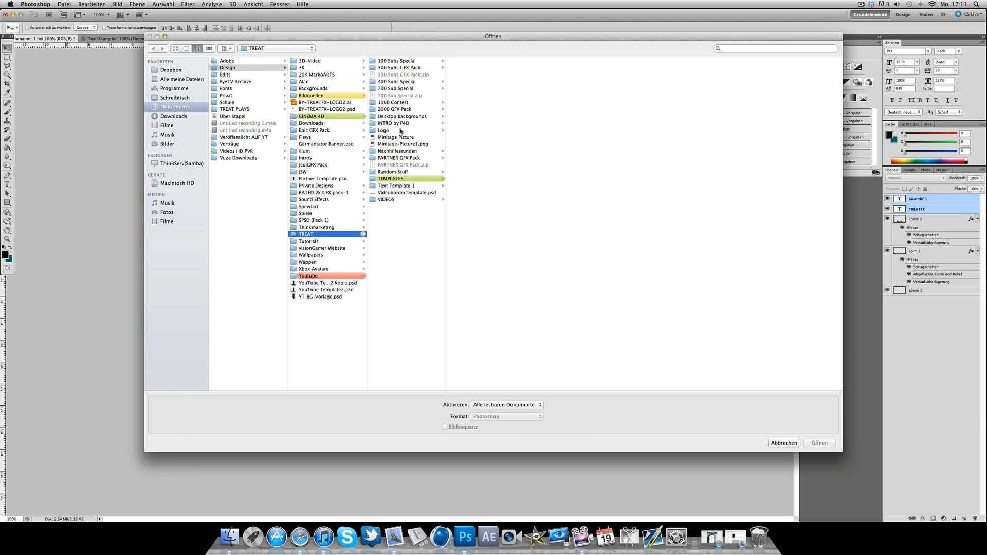
click(401, 130)
double_click(476, 110)
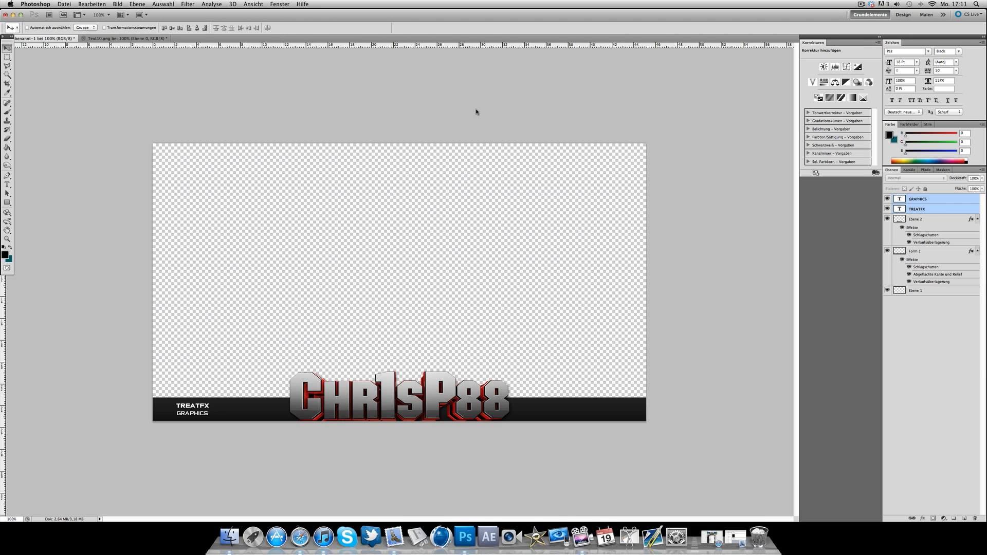
- Copy the white TFX logo into the bar document and scale it down proportionally to fit the bar's height
drag(383, 194, 368, 210)
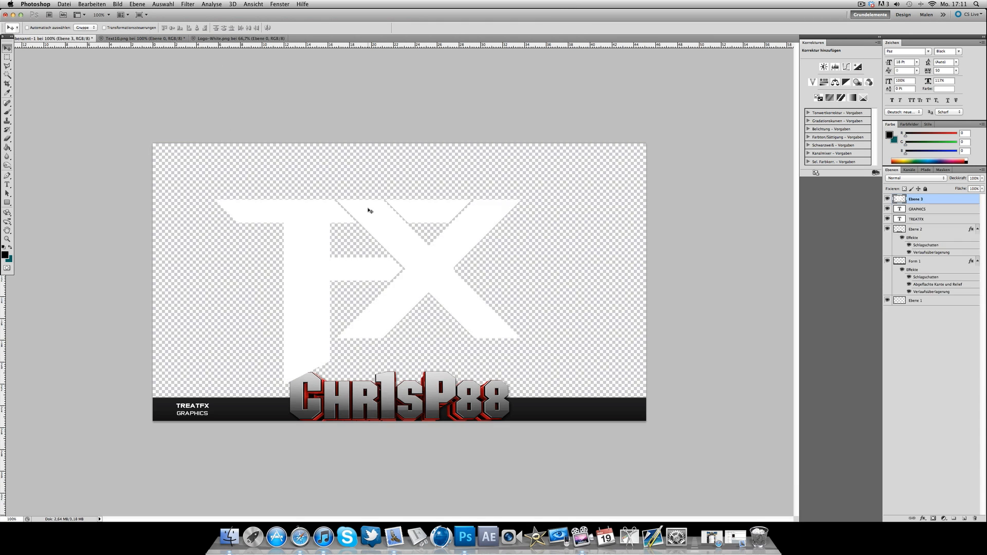
key(super+t)
drag(523, 197, 178, 379)
key(Return)
- Nudge the TFX logo to the left end of the bar and shrink it slightly more
key(Left)
key(Left)
key(Left)
key(Left)
key(Left)
key(Left)
key(Left)
key(Left)
key(Left)
key(Left)
key(super+t)
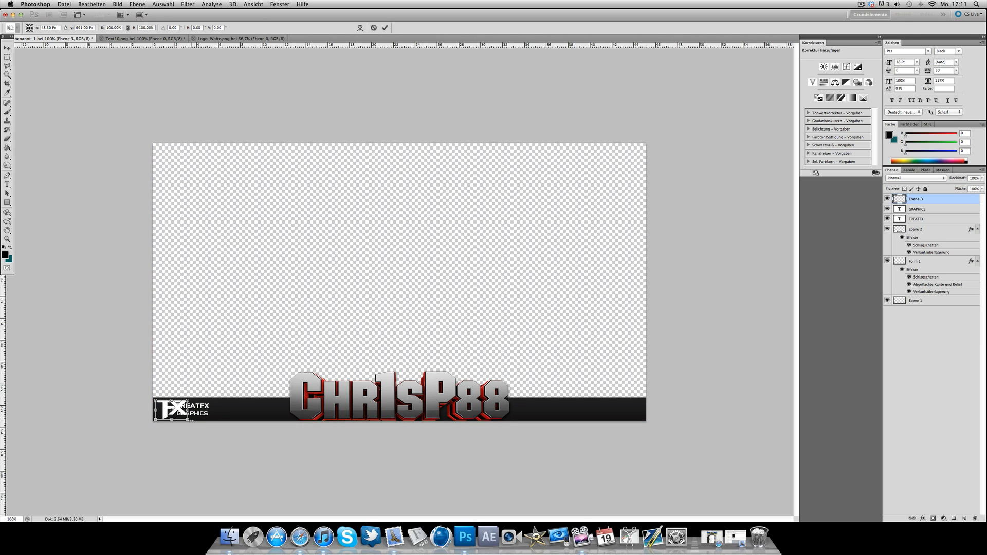
drag(188, 420, 186, 418)
key(Return)
- Move the TREATFX and GRAPHICS text lines together to the right so they sit beside the logo
click(931, 220)
shift+click(925, 209)
drag(455, 304, 466, 304)
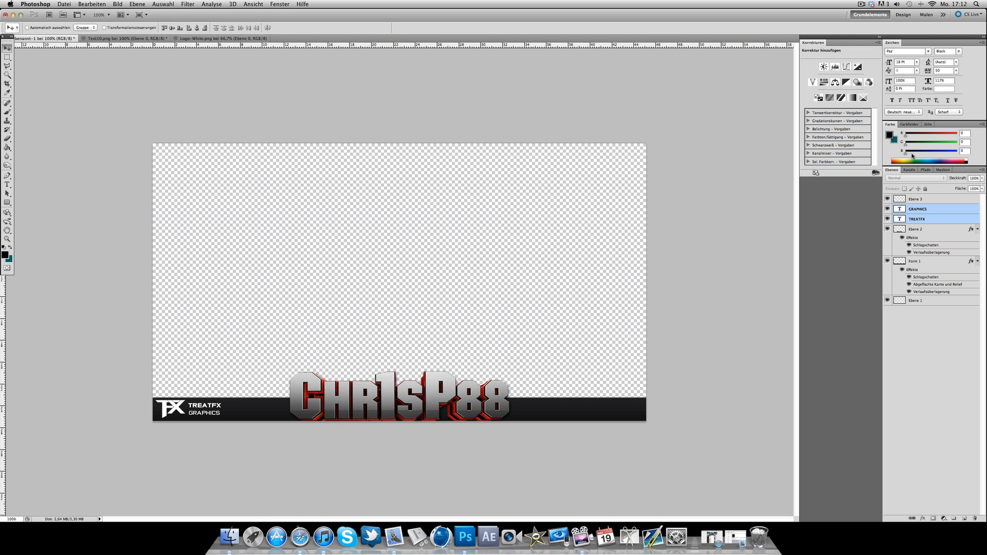
- Apply the same red preset style to the TREATFX and GRAPHICS text layers and to the TFX logo layer
click(928, 124)
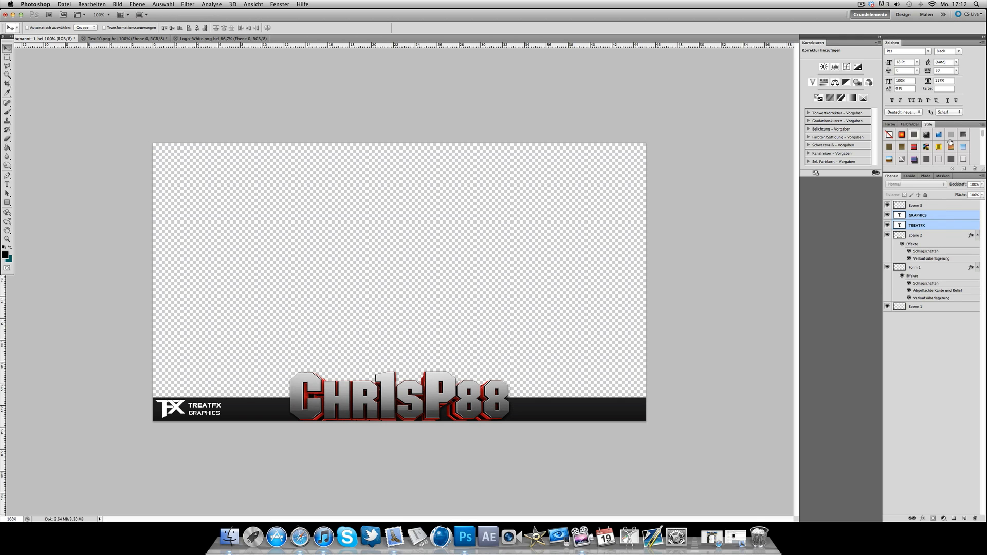
scroll(938, 140, down, 10)
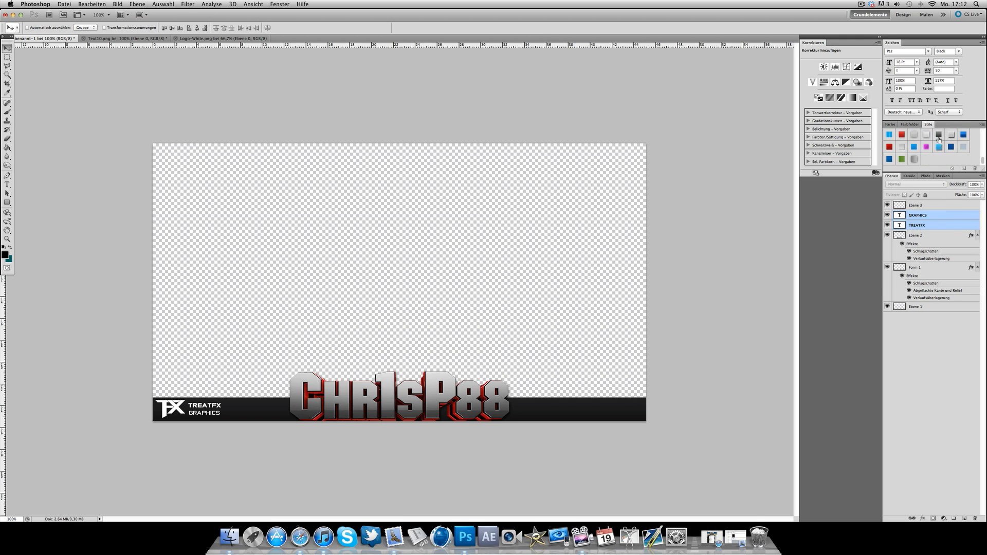
click(890, 148)
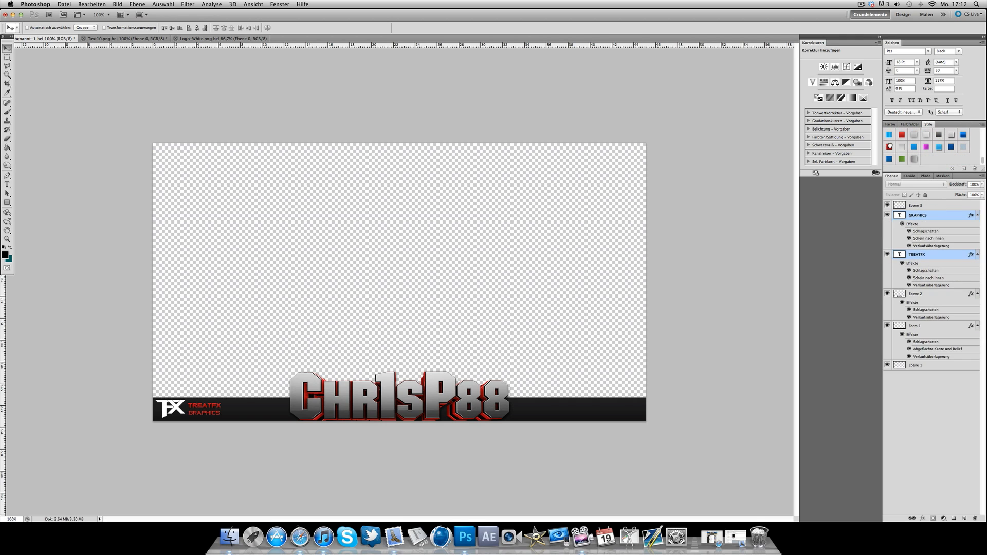
click(929, 206)
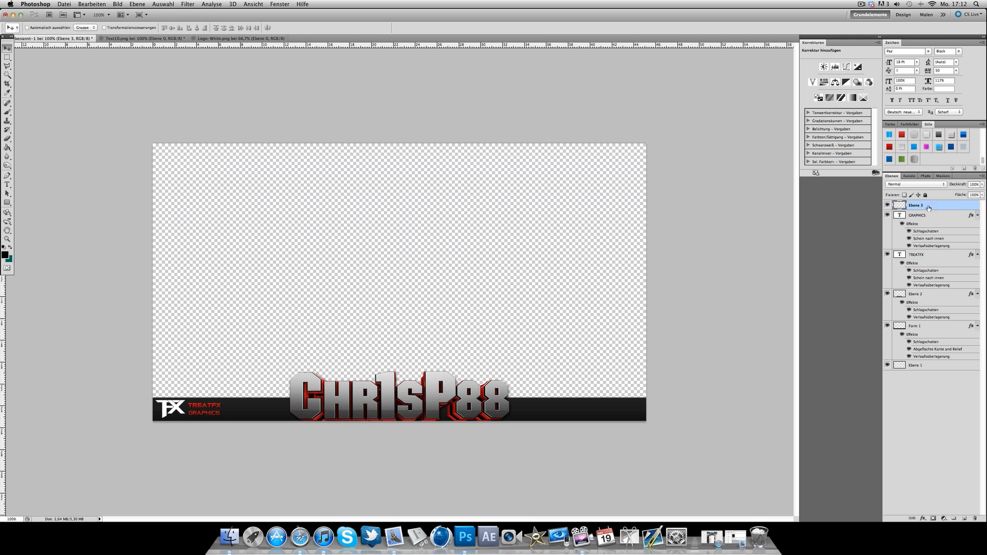
click(889, 148)
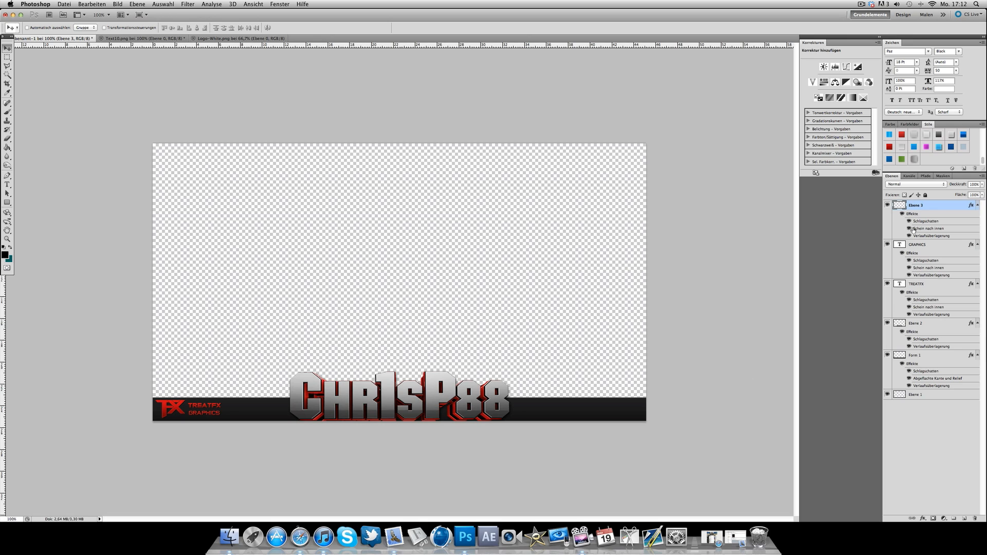
- Duplicate the TREATFX text layer, place the copy between GRAPHICS and the 3D name, and change its wording to TIME:
click(928, 248)
click(935, 285)
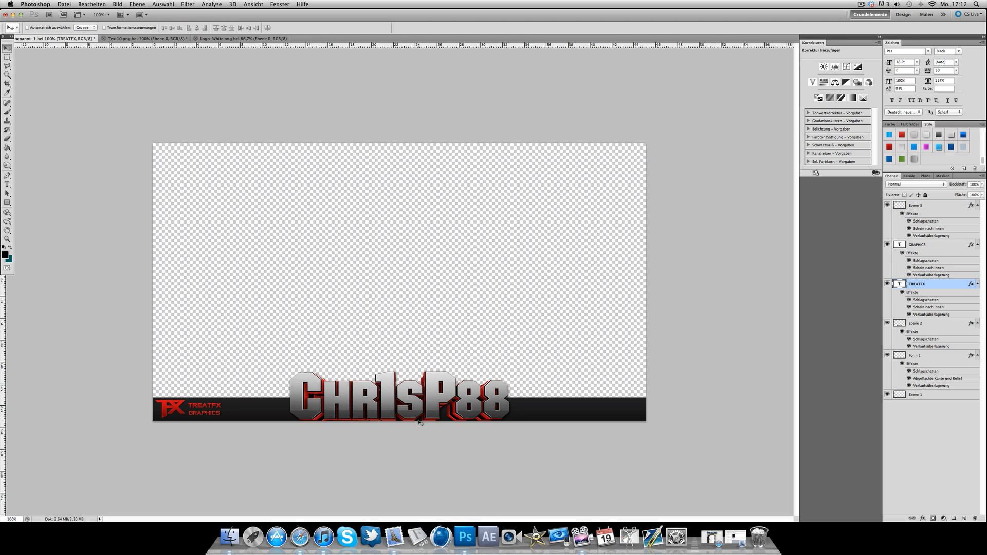
key(super+j)
drag(280, 405, 327, 412)
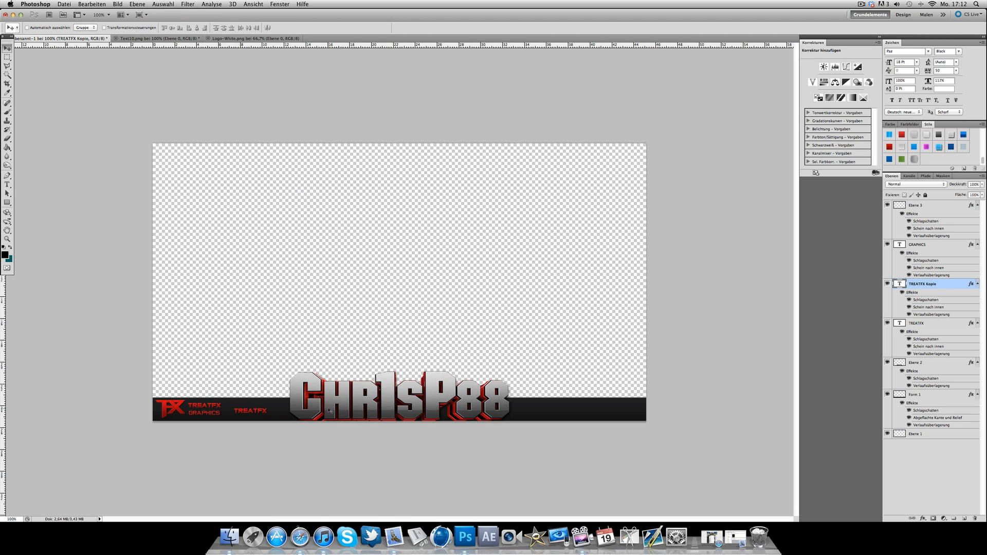
double_click(897, 284)
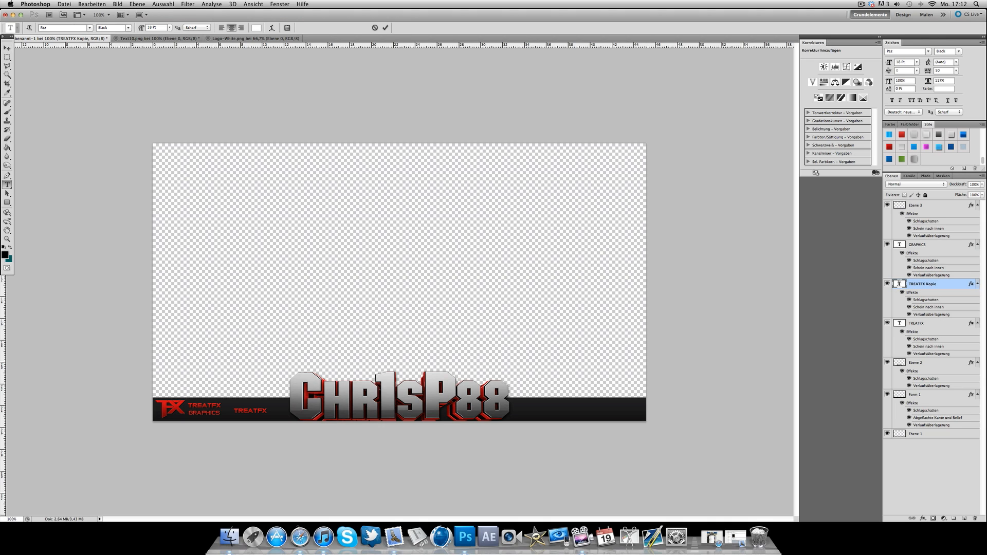
text(TIME:)
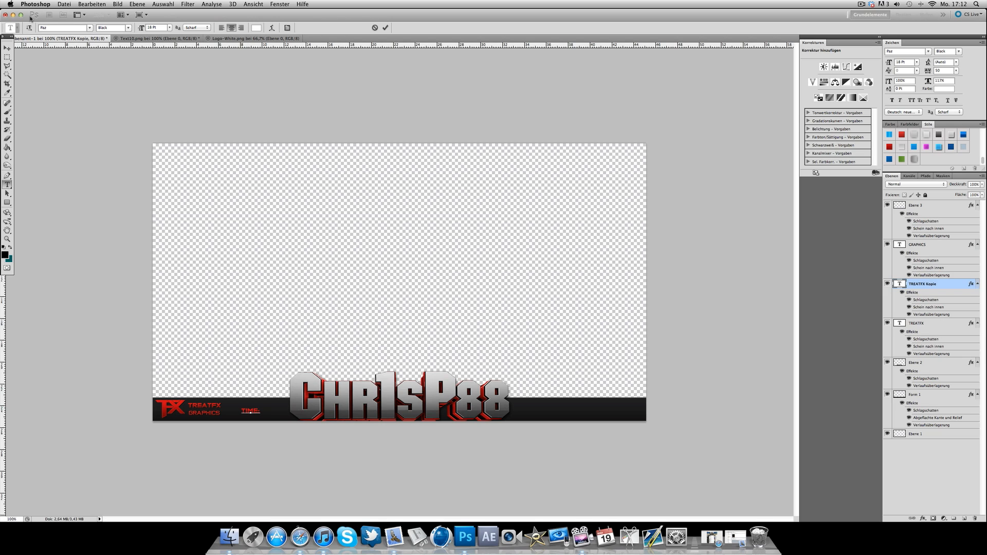
click(7, 47)
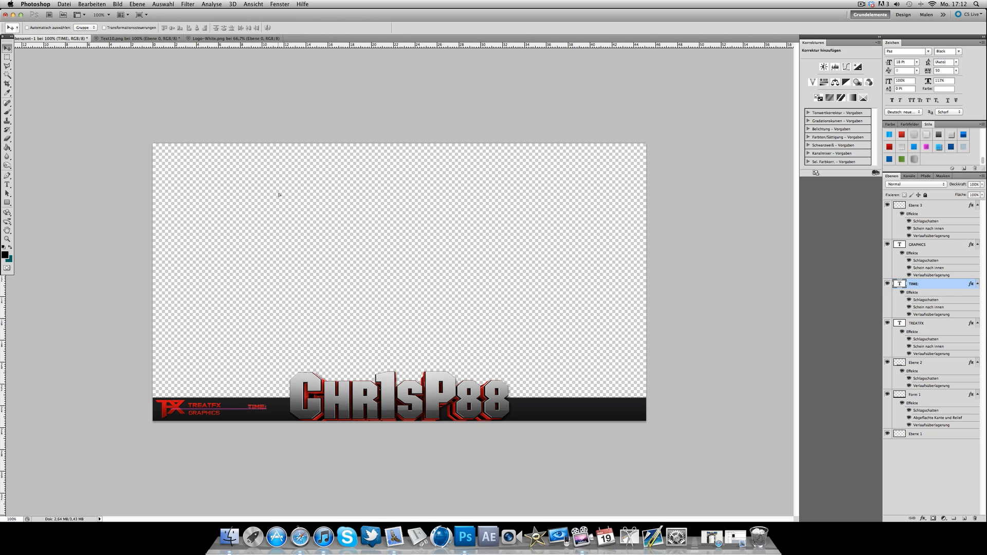
- Duplicate the TIME: text just below itself and change the copy's wording to 54mins
drag(288, 194, 293, 199)
double_click(899, 283)
text(54)
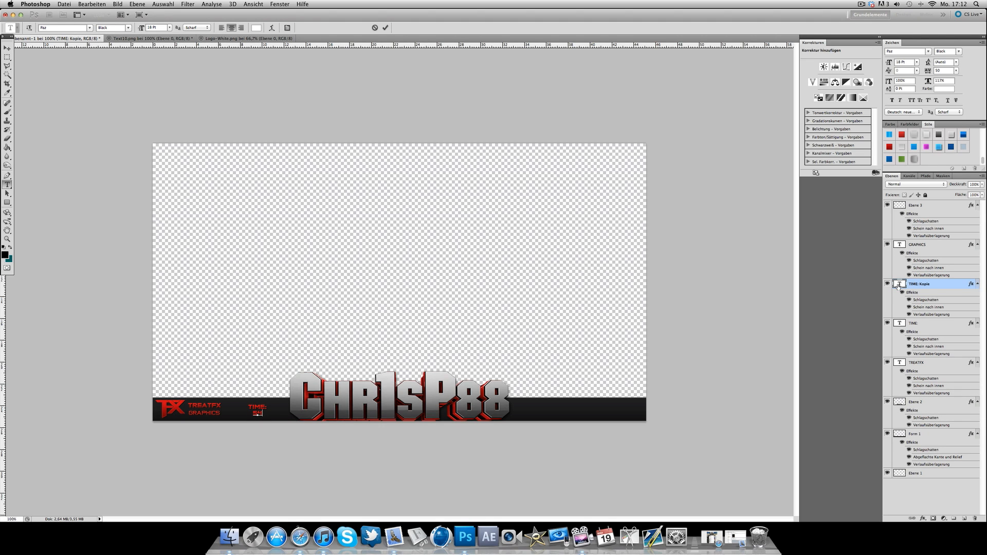
text(MINS)
click(7, 48)
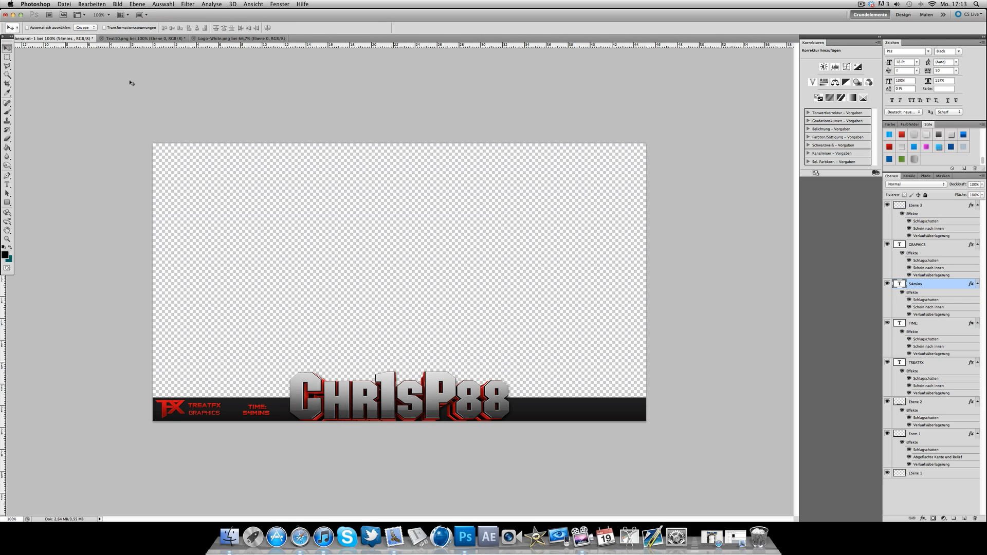
- Duplicate the 54mins text, place the copy on the bar beyond the 3D name, and change its wording to SONG:
drag(229, 223, 562, 228)
double_click(899, 283)
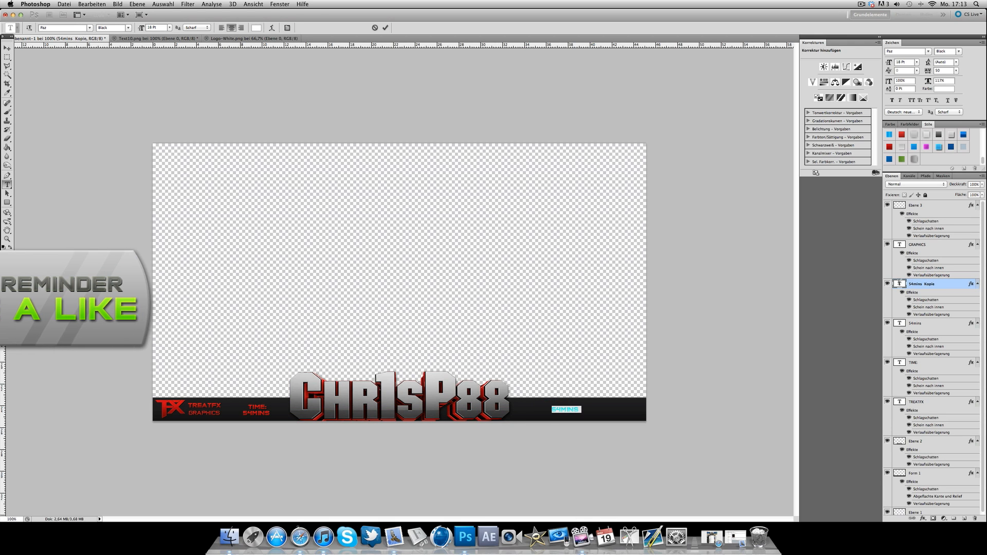
text(SONG)
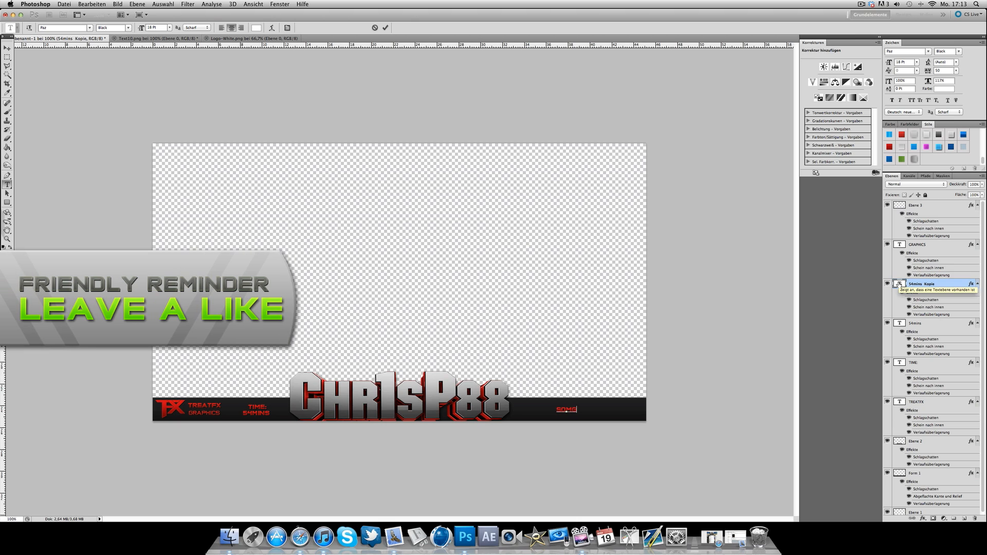
text(NG:)
click(8, 48)
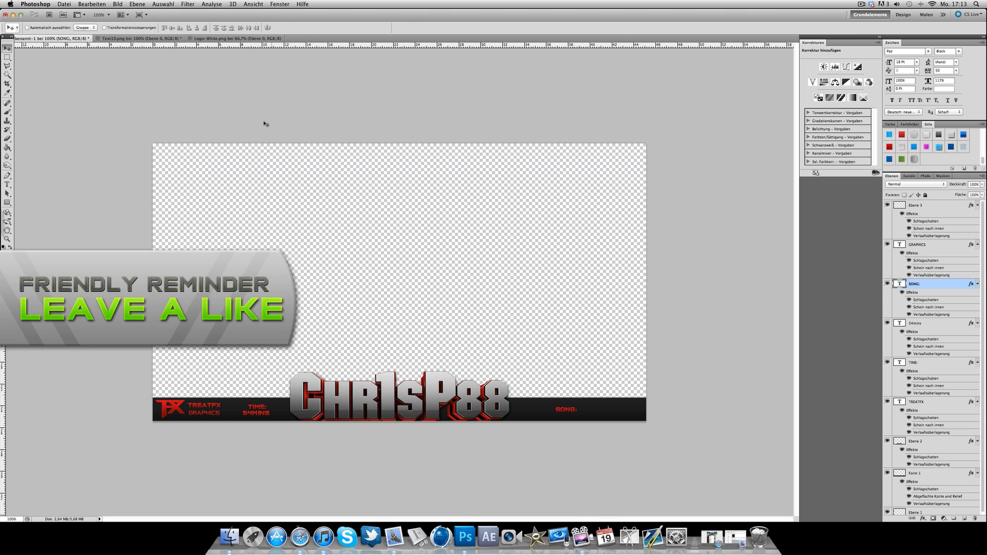
- Duplicate the SONG: text, place the copy to its right, and change the copy's wording to SKRILLEX
key(ctrl+j)
drag(680, 282, 712, 281)
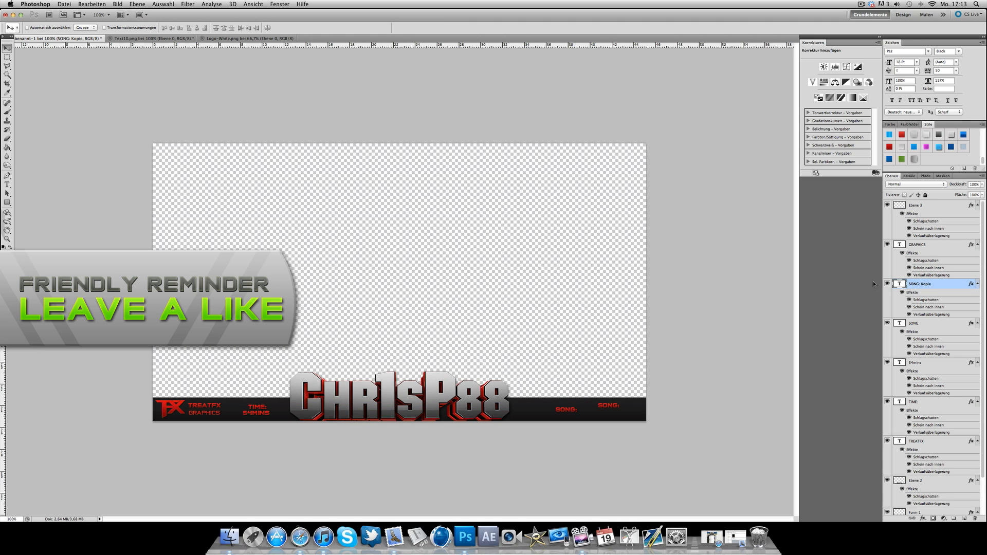
double_click(897, 284)
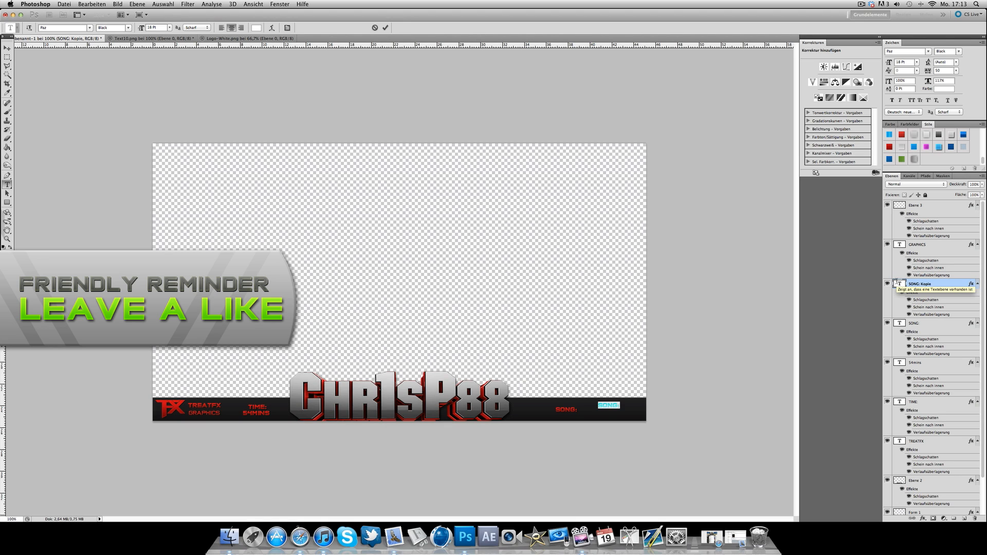
text(54)
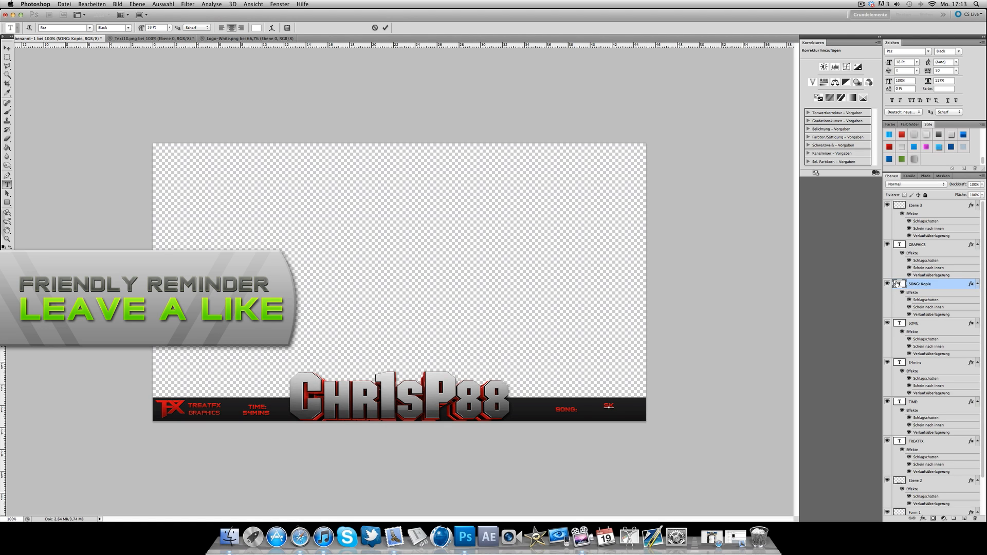
text(X)
click(7, 47)
- Duplicate the SKRILLEX text just below itself and change the copy's wording to KYOTO
key(super+j)
drag(546, 214, 546, 221)
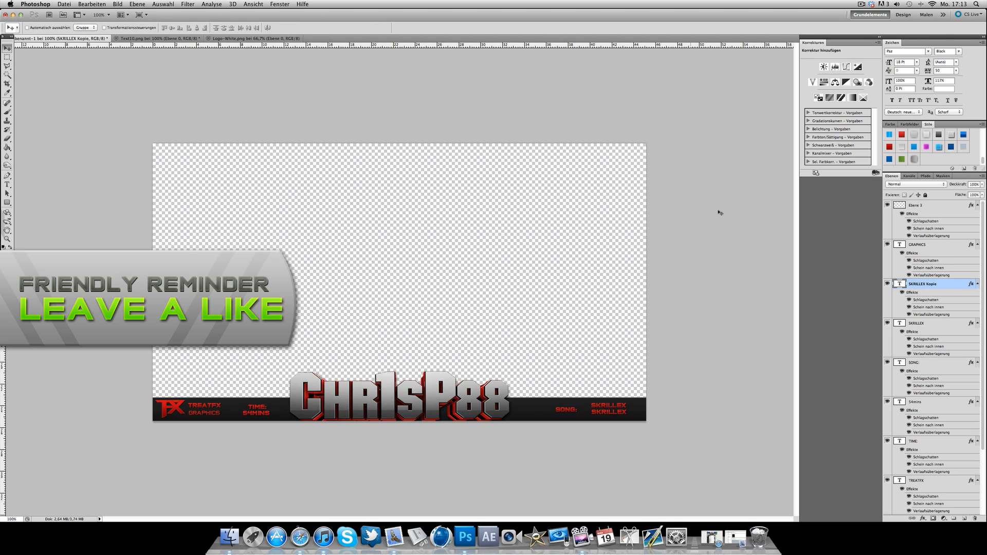
double_click(900, 284)
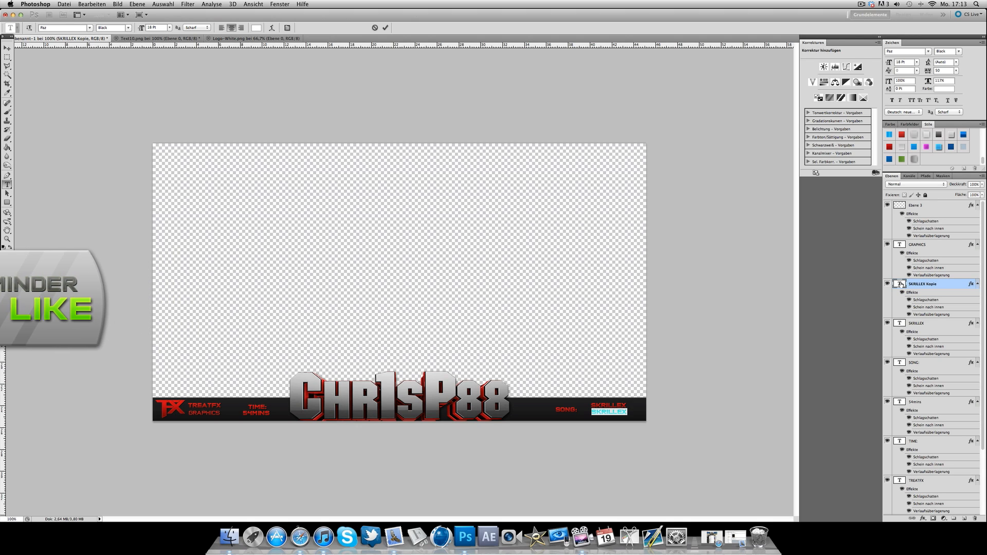
text(KYOTO)
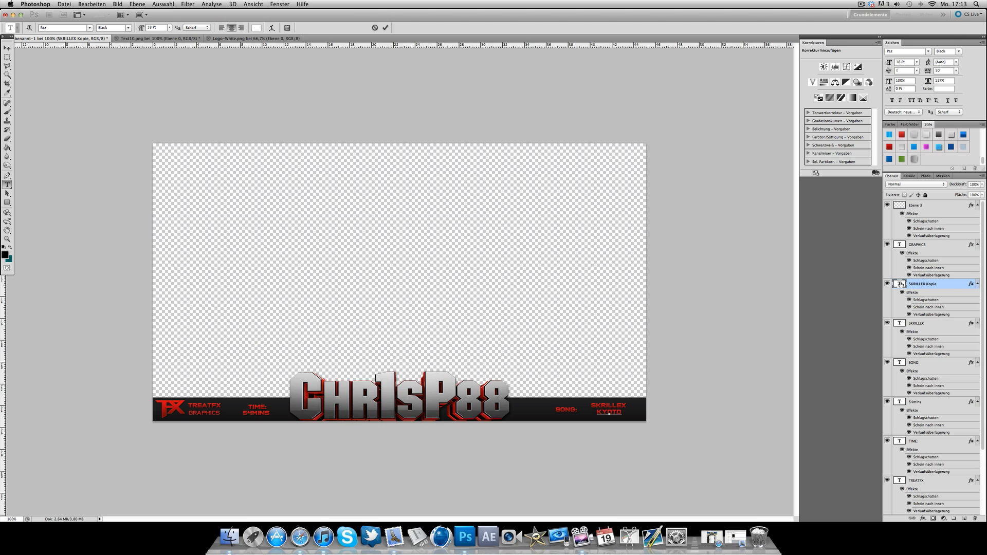
key(ctrl+Return)
key(v)
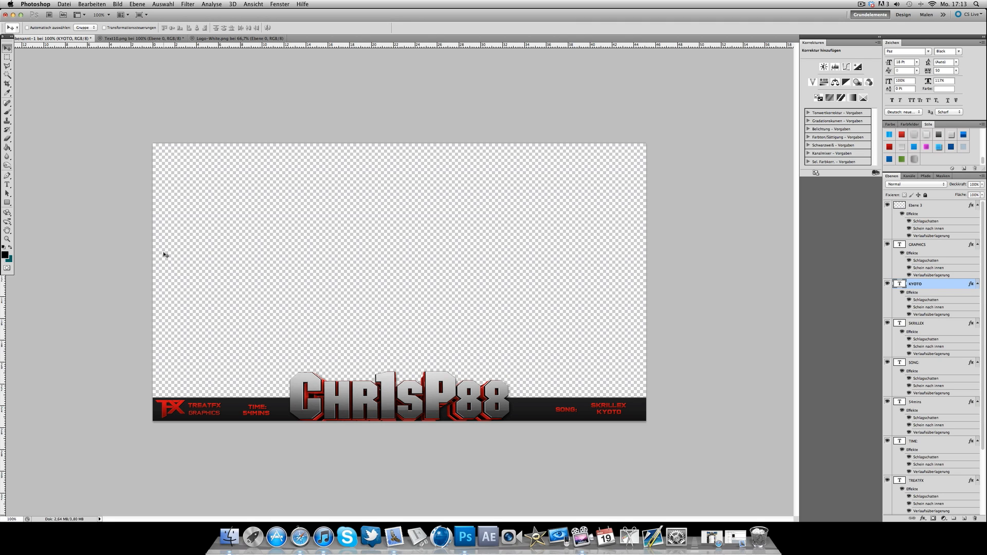
- Swap the foreground and background colours and set the foreground colour to bright red
click(9, 248)
click(6, 254)
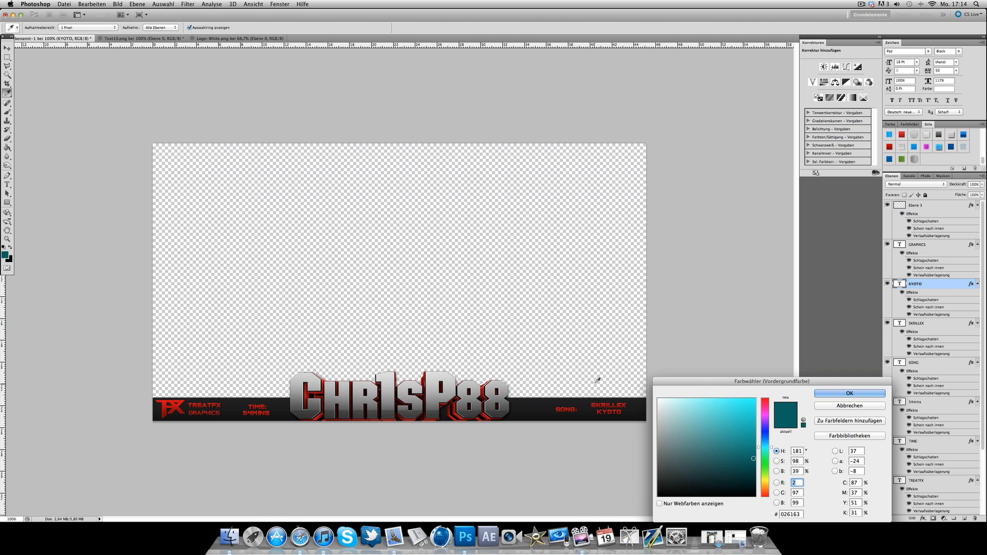
drag(765, 403, 787, 392)
click(832, 394)
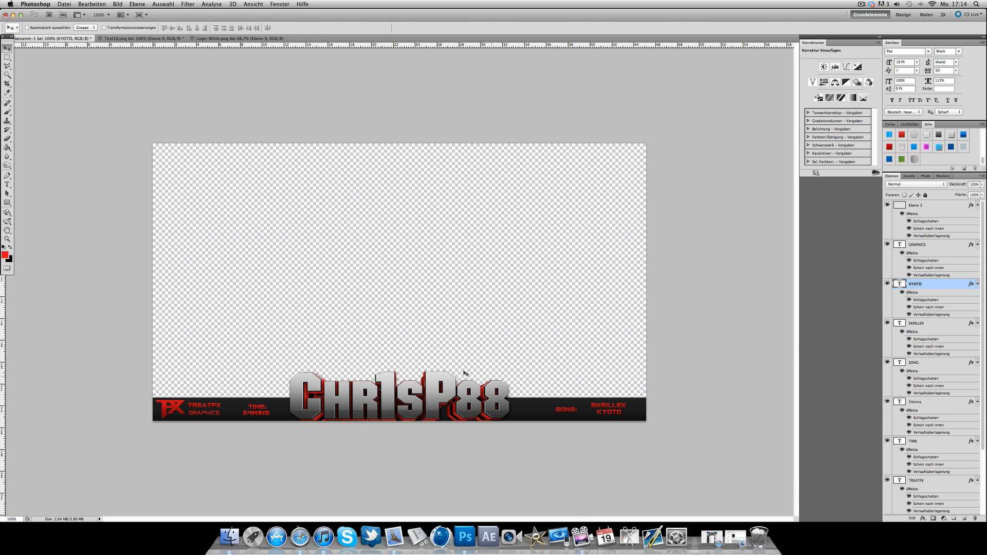
- Draw a thin horizontal red rectangle across the full canvas width above the 3D name and rasterize its layer
click(7, 202)
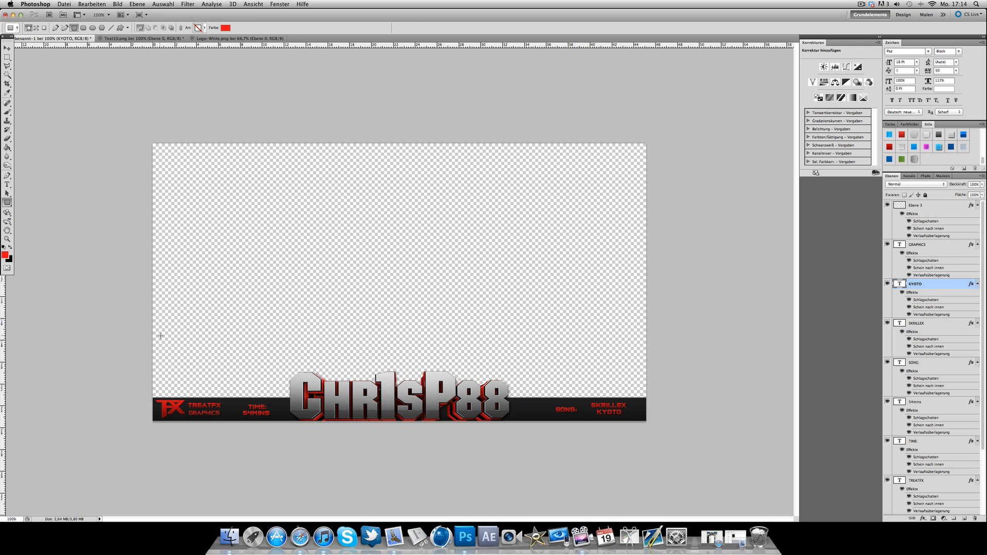
drag(130, 341, 754, 345)
right_click(930, 301)
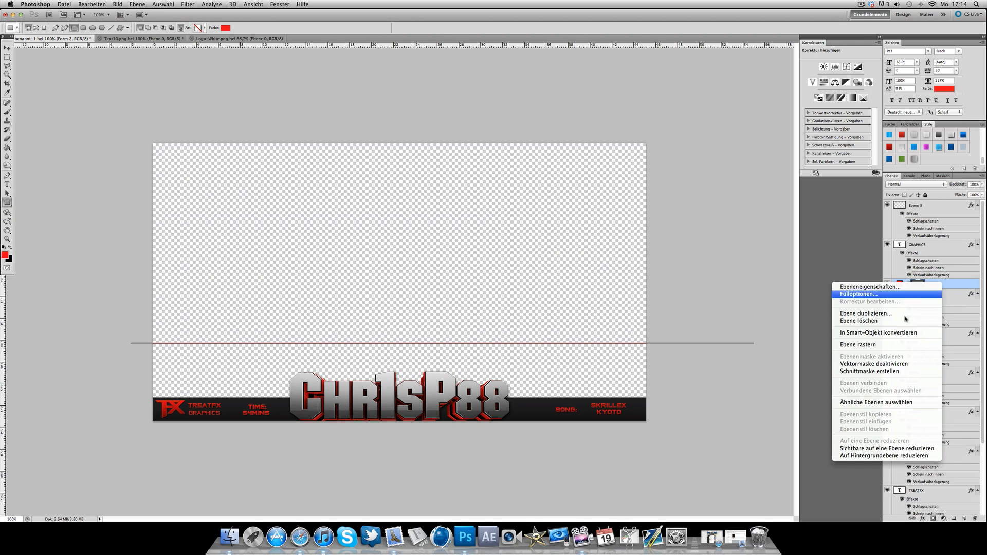
click(925, 344)
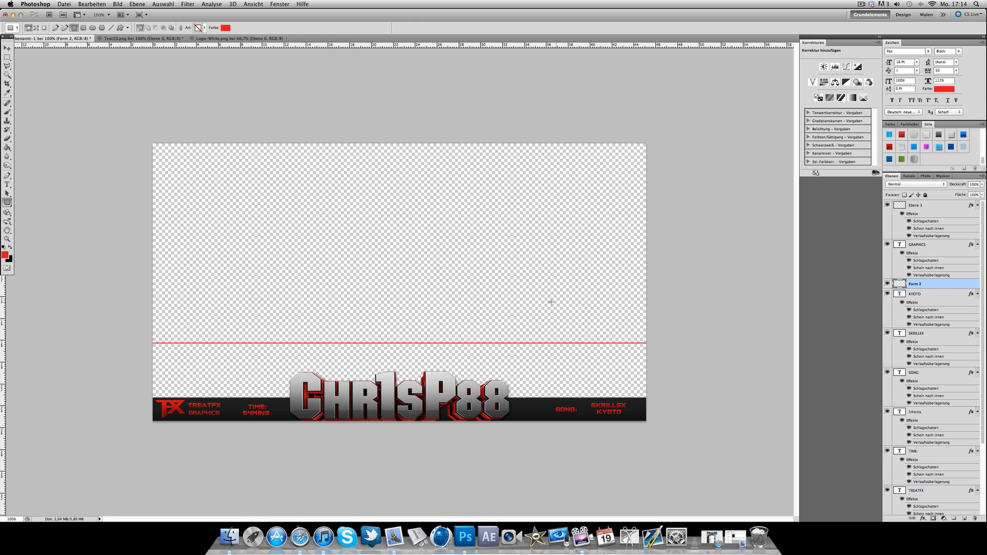
- Rotate the red line to a steep diagonal descending to the right
key(super+t)
drag(395, 258, 491, 291)
key(Return)
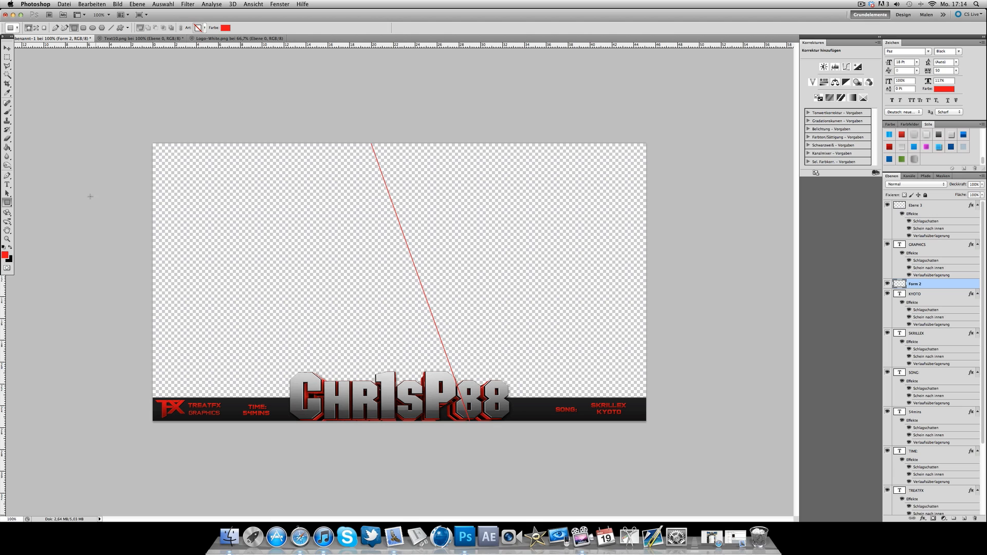
- Move the diagonal red line towards the canvas's left side and make two parallel copies of it
click(7, 48)
drag(421, 241, 323, 296)
alt+drag(330, 299, 297, 298)
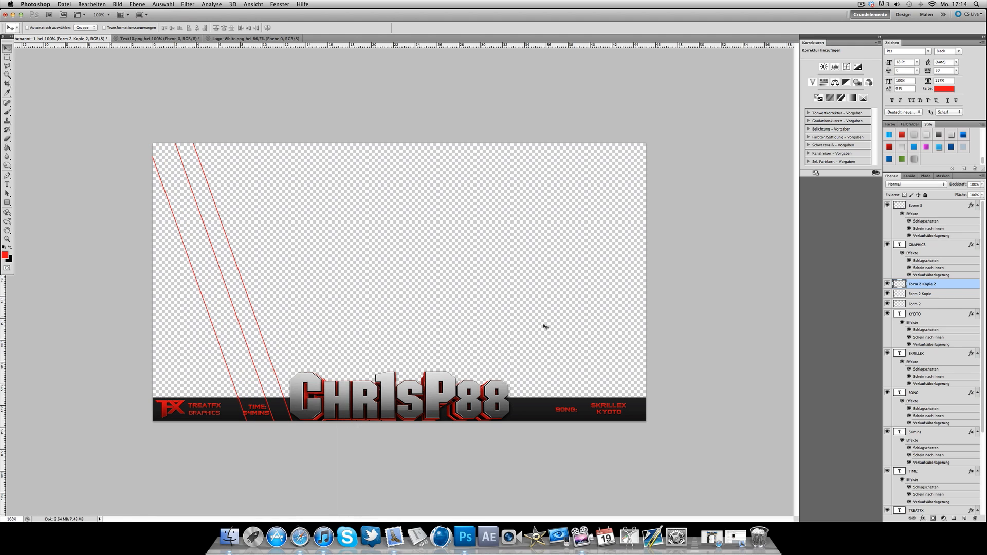
- Move the three red line layers directly above the dark bar's Form 1 layer and merge them into one layer
shift+click(934, 307)
drag(938, 289, 934, 474)
key(super+e)
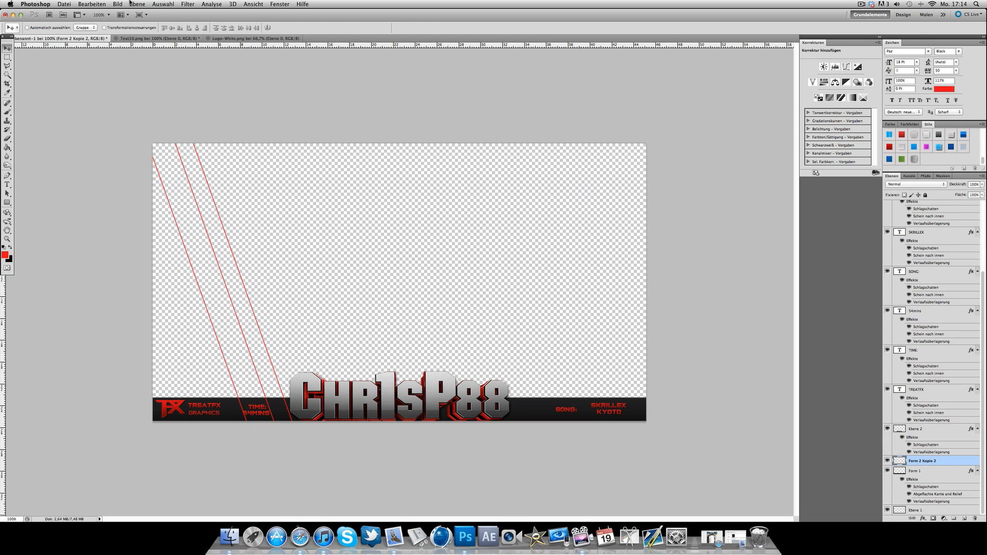
- Load the outline of the dark bar's Form 1 layer as a selection
click(924, 472)
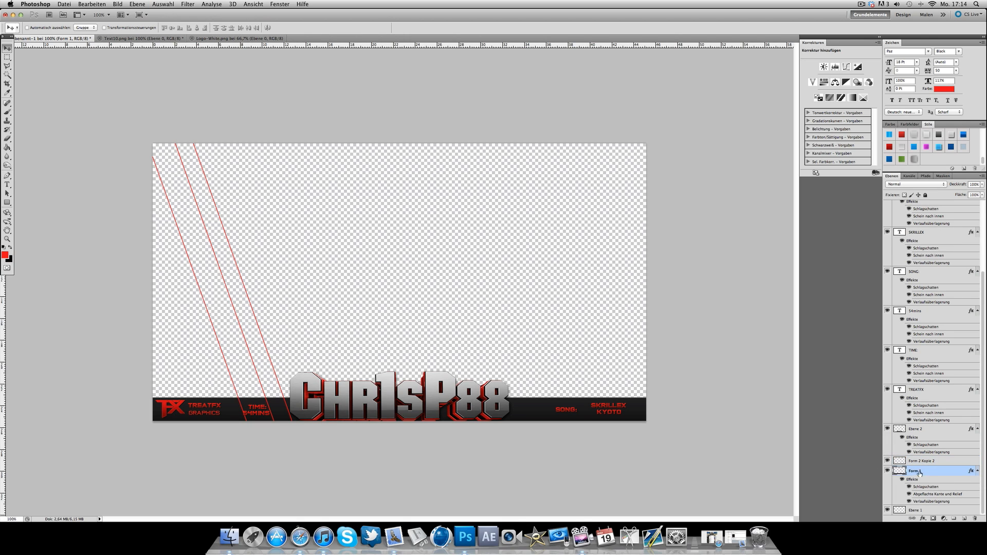
click(888, 471)
click(887, 471)
super+click(898, 472)
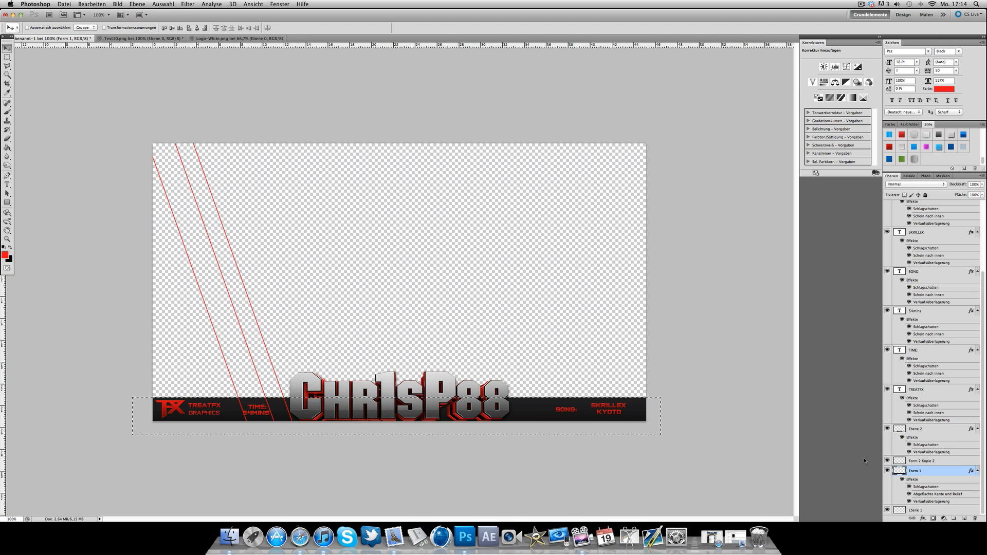
- Delete the parts of the merged red lines outside the dark bar, deselect, and set the lines layer's opacity to 27%
click(923, 461)
click(887, 461)
click(888, 462)
click(887, 462)
click(887, 461)
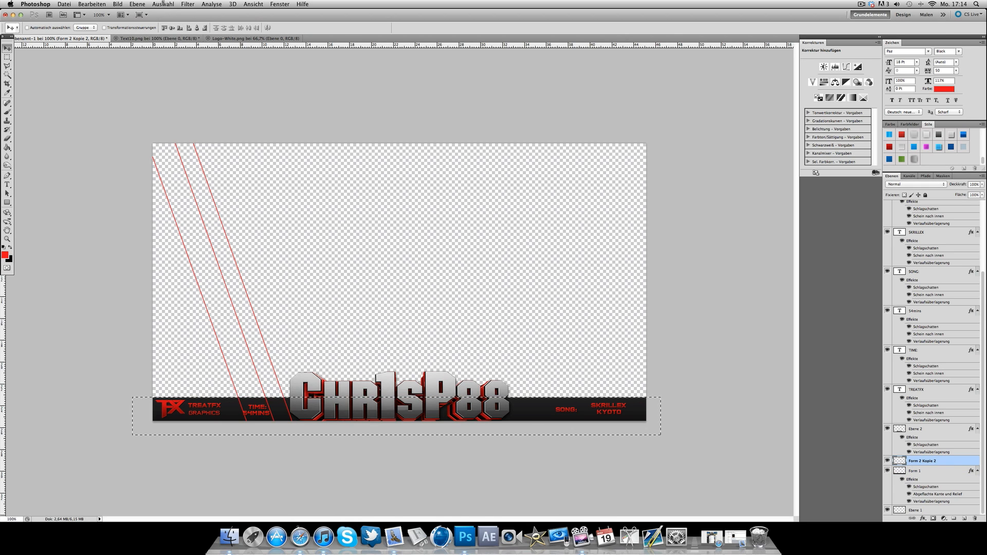
click(162, 3)
click(183, 36)
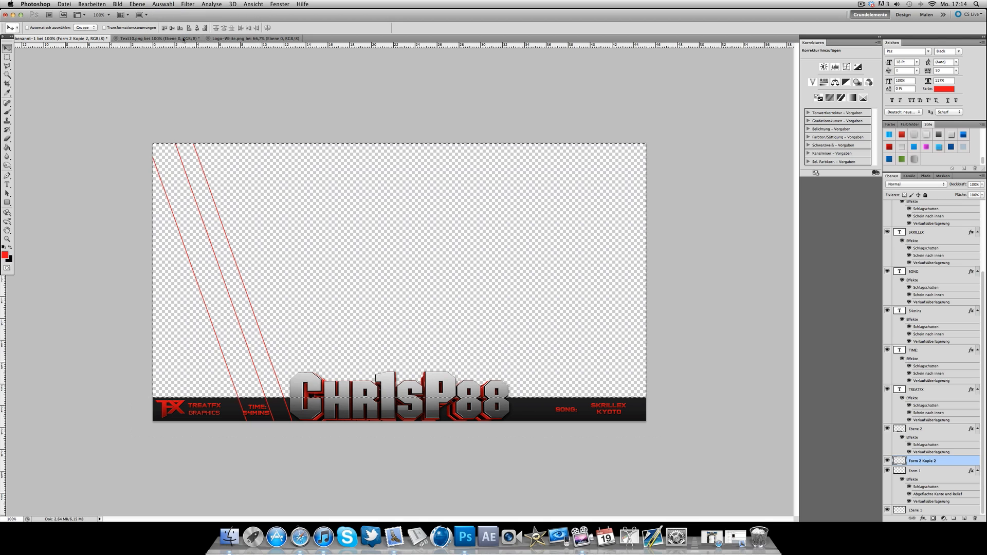
key(Delete)
key(super+d)
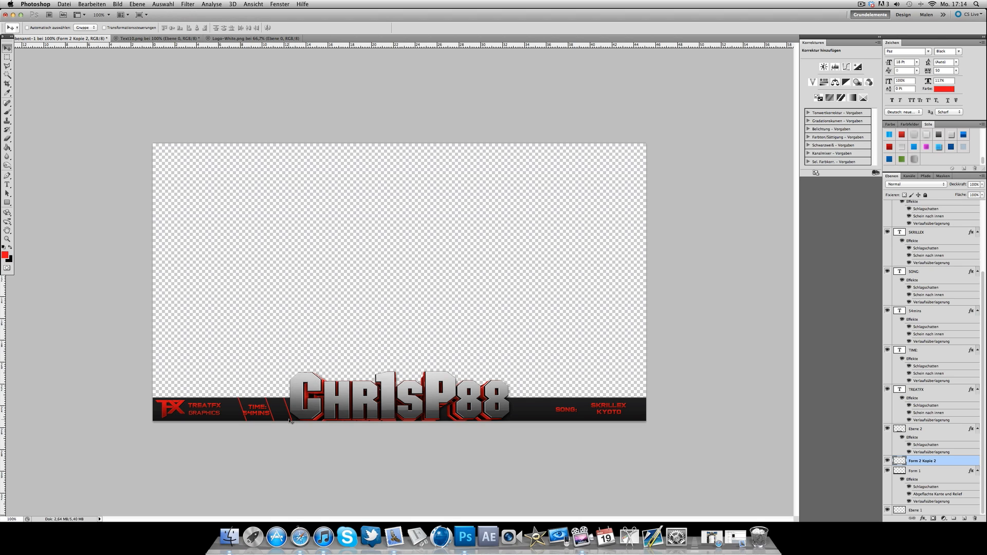
click(982, 184)
click(951, 194)
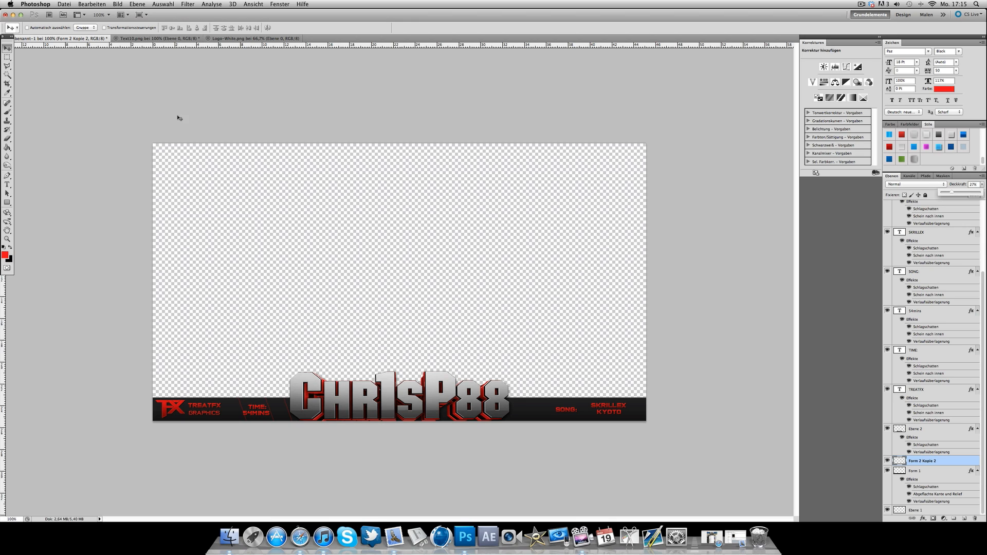
click(64, 4)
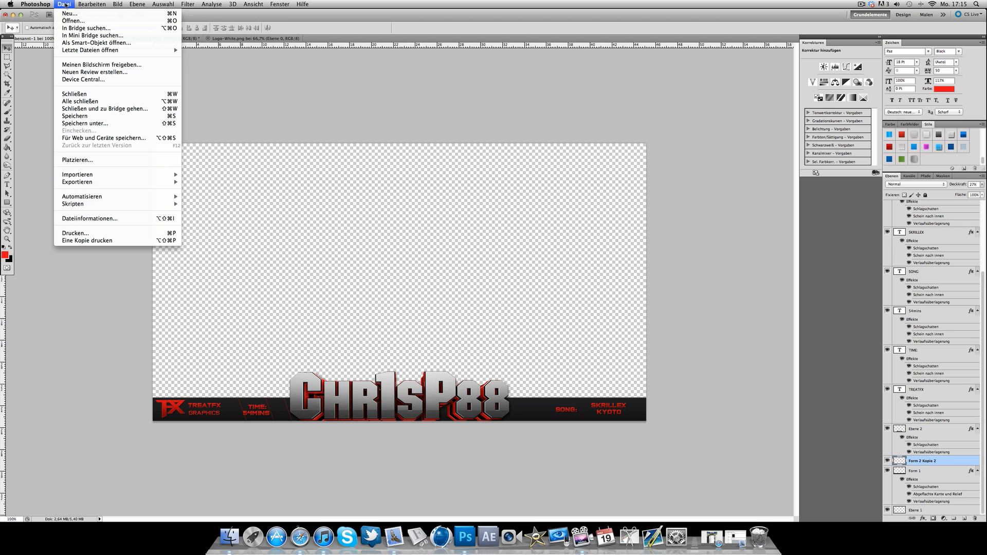
click(93, 139)
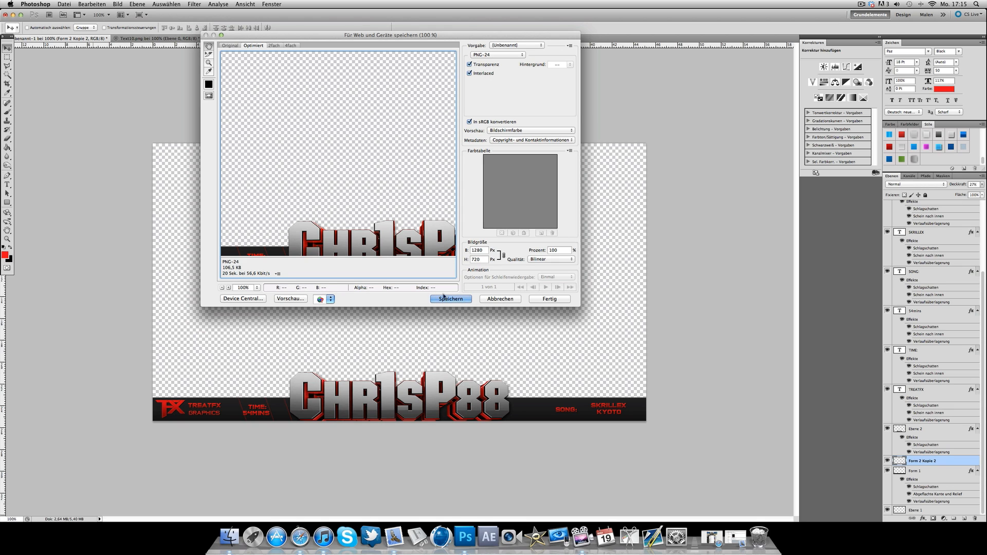
click(489, 301)
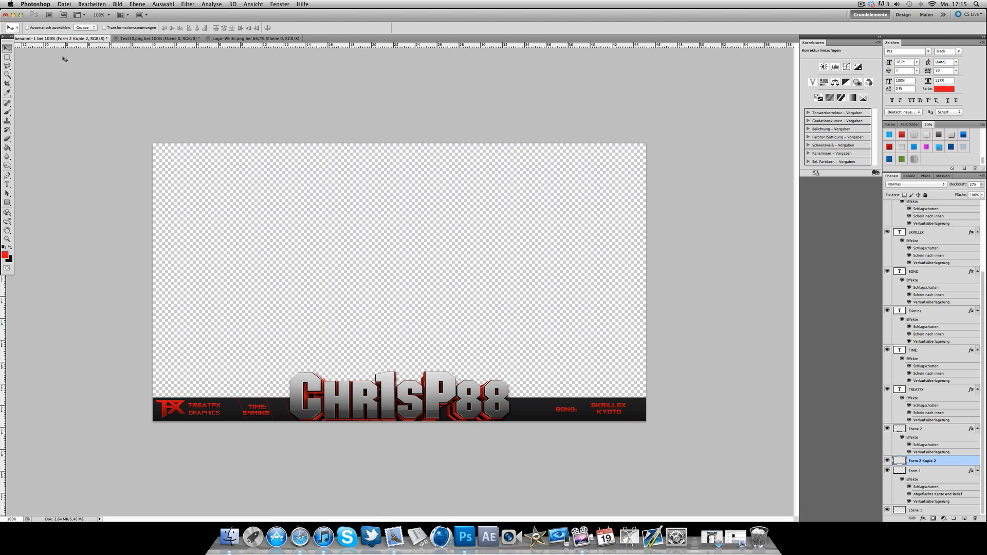
- Minimise the border document, launch After Effects, and dismiss its welcome screen
click(12, 15)
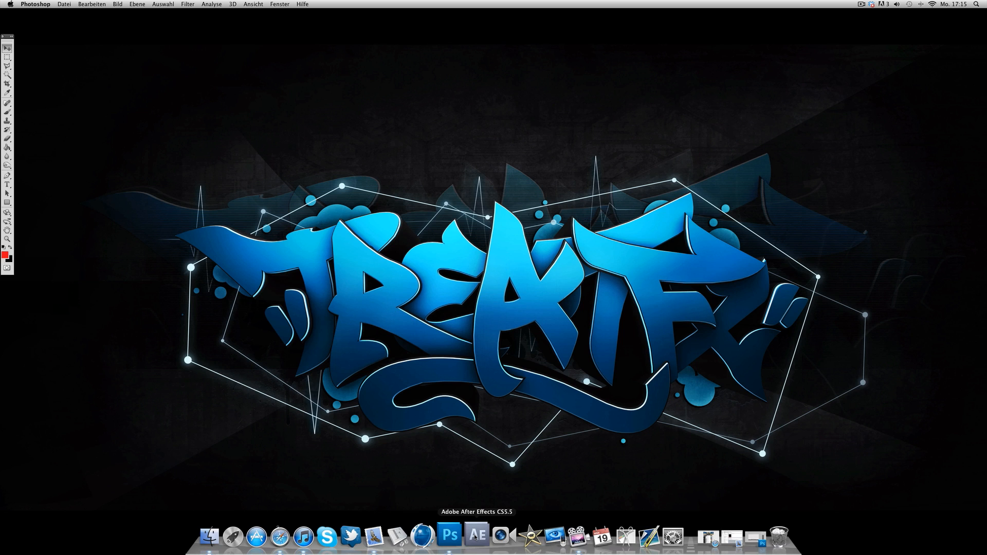
click(475, 538)
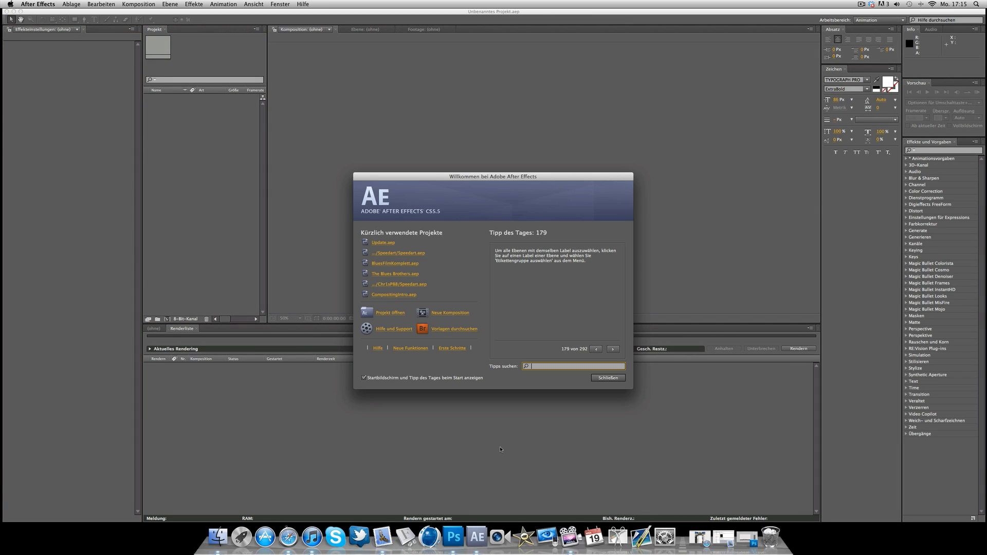
click(609, 378)
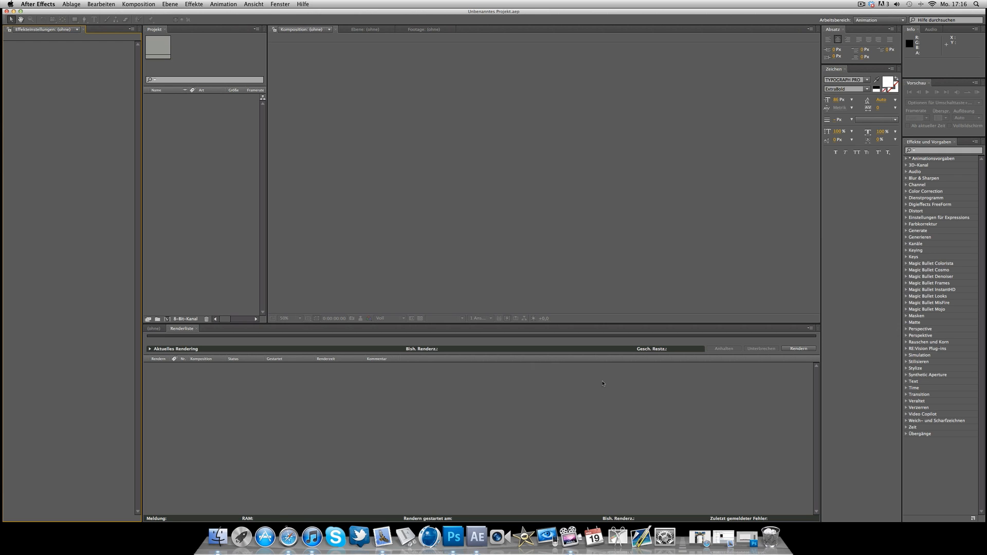
- Import SF1.mov from the Documents folder Design > Speedart > Chr1sp88 into the After Effects project
click(217, 536)
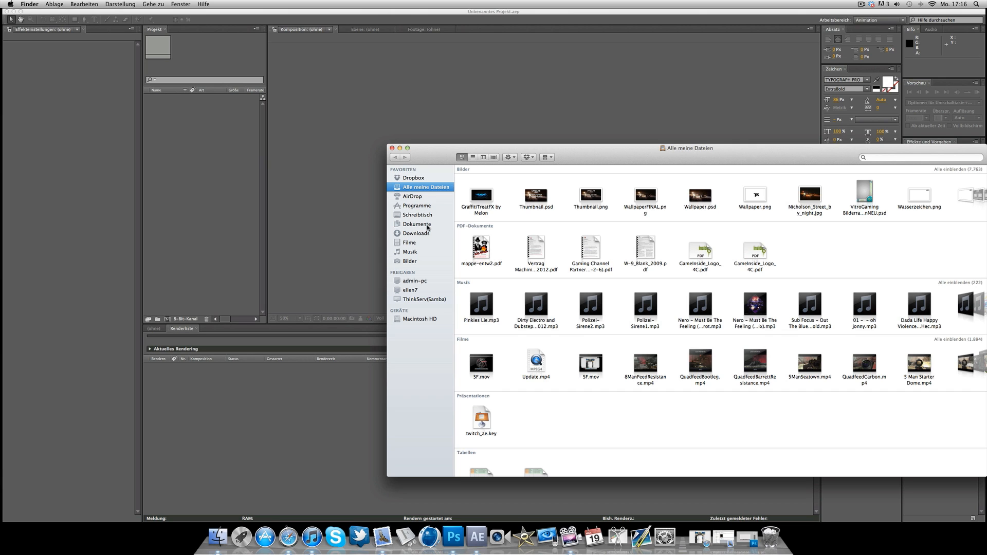
click(417, 225)
click(475, 176)
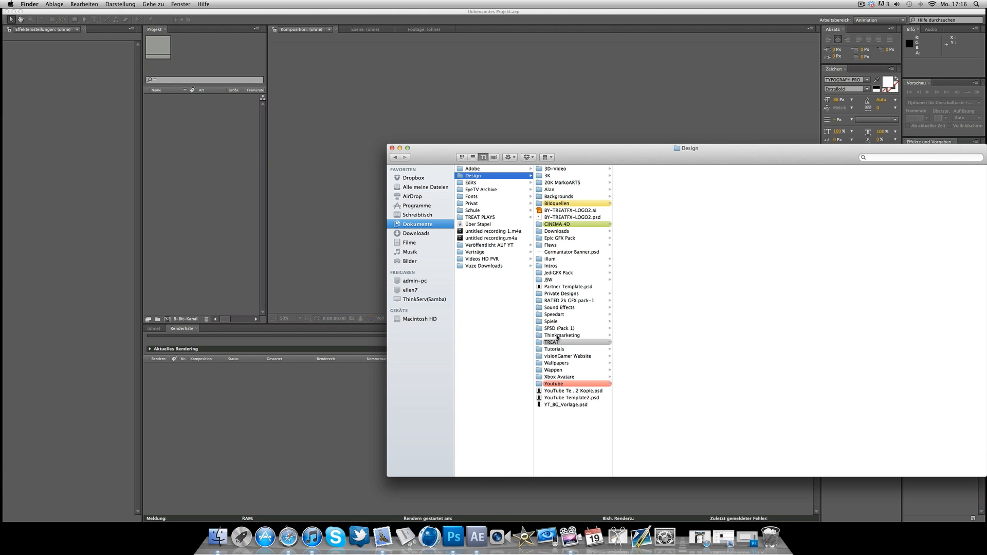
click(555, 315)
click(635, 239)
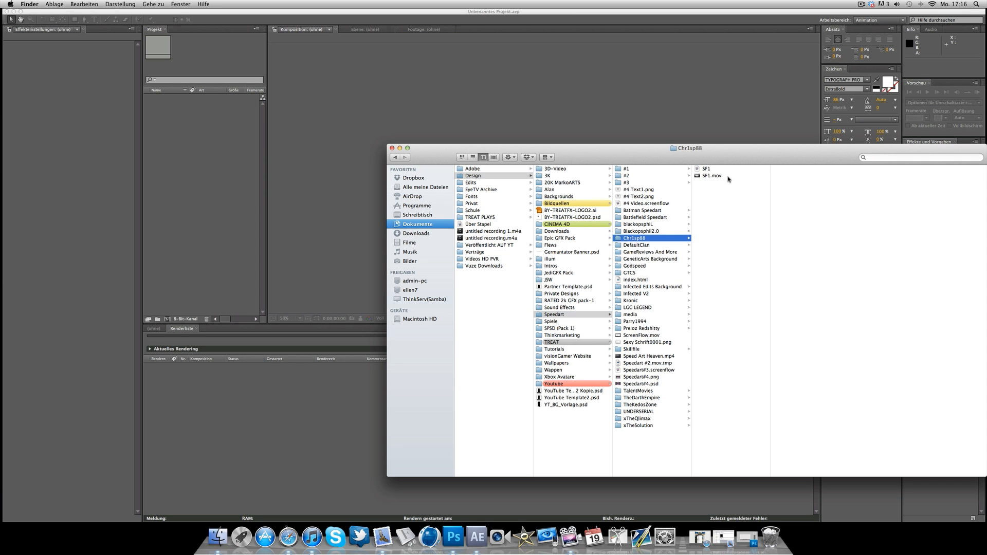
click(721, 177)
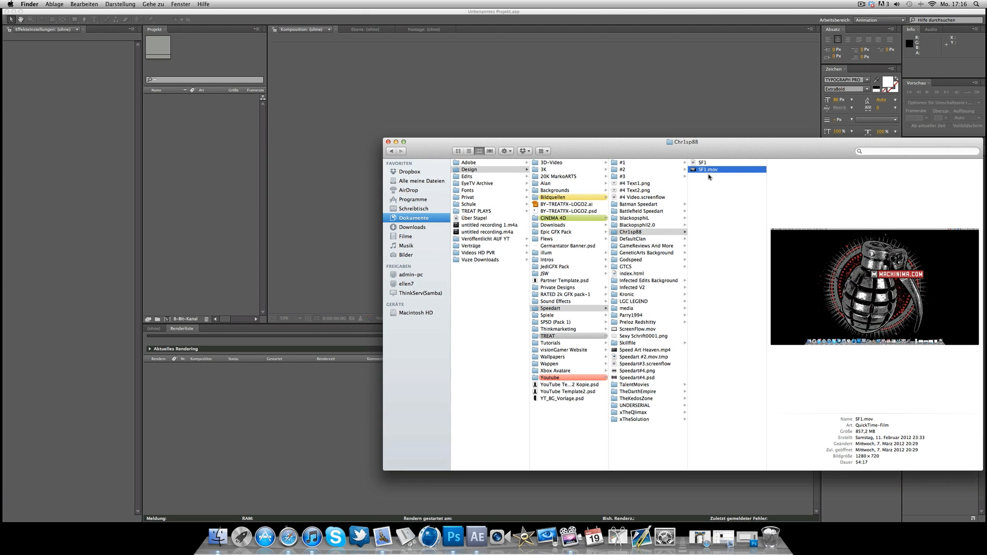
drag(714, 173, 215, 183)
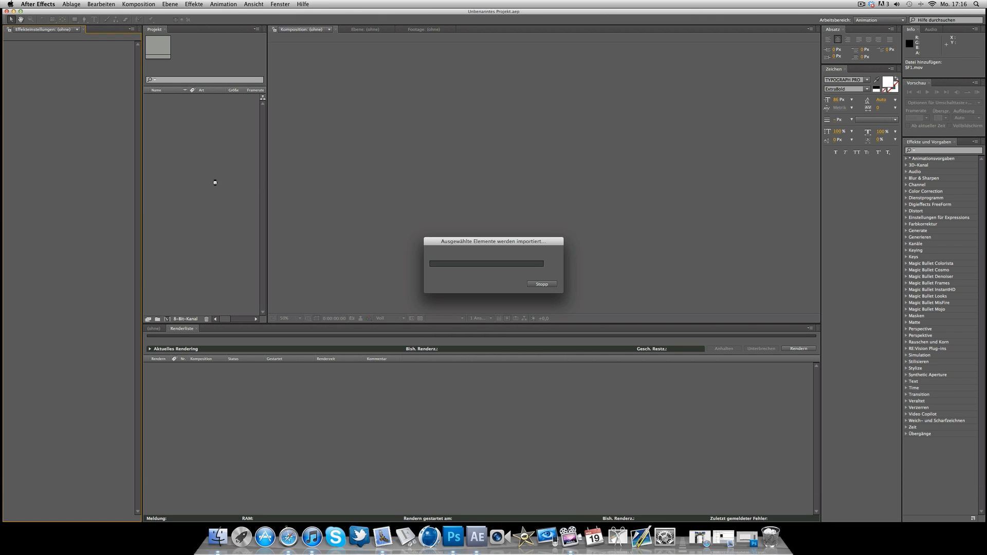
- Import Videoboarder.png from the Documents folder Design > Youtube > Chr1sP88 into the After Effects project
click(217, 536)
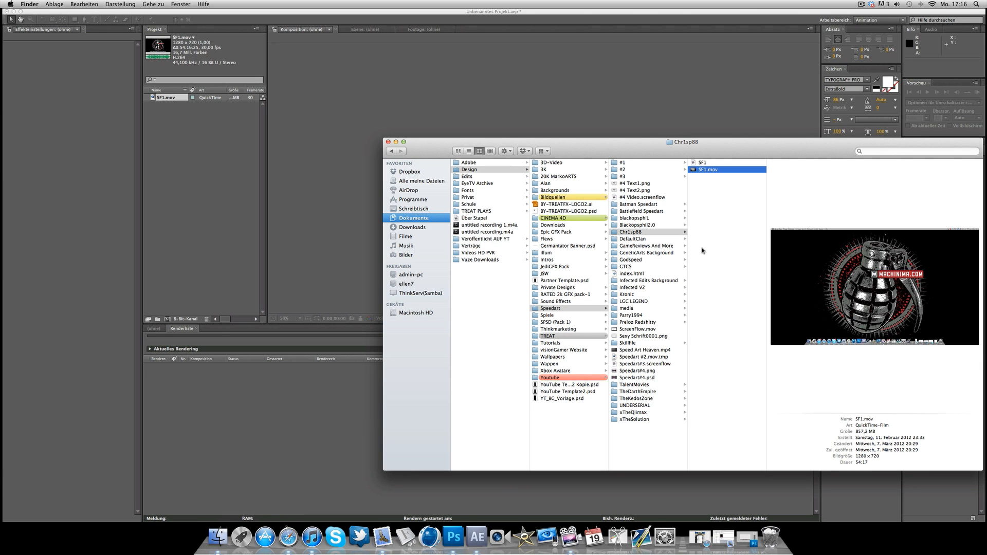
click(567, 379)
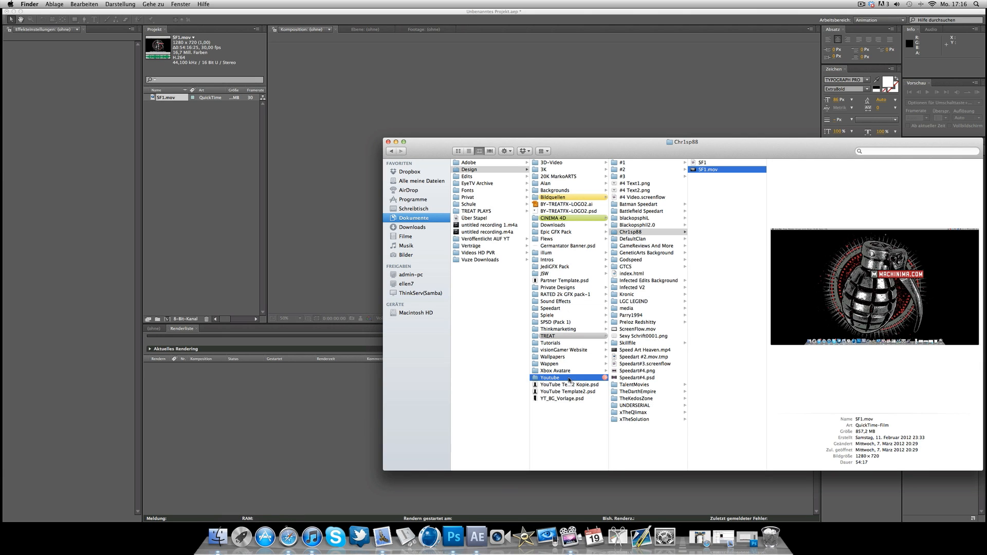
click(641, 233)
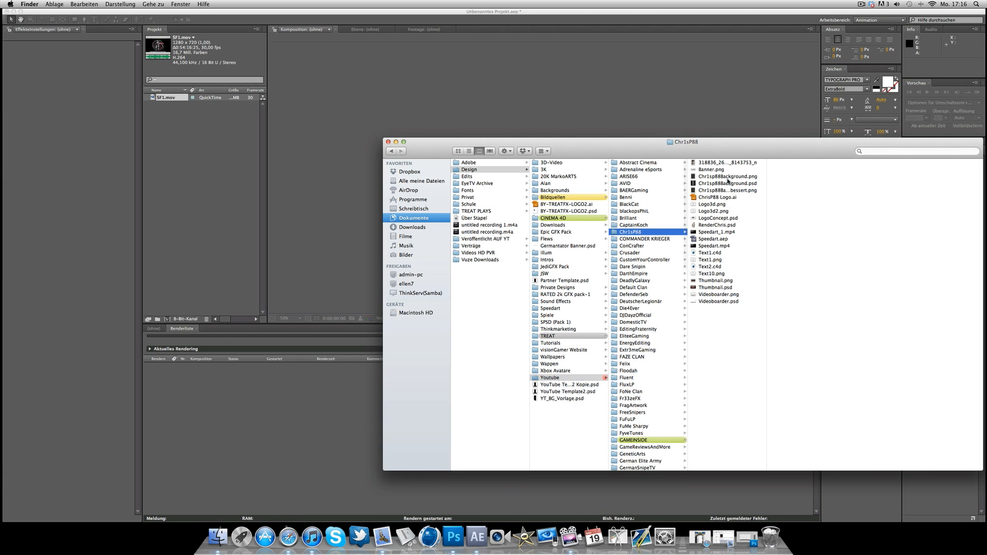
click(717, 295)
drag(720, 298, 217, 153)
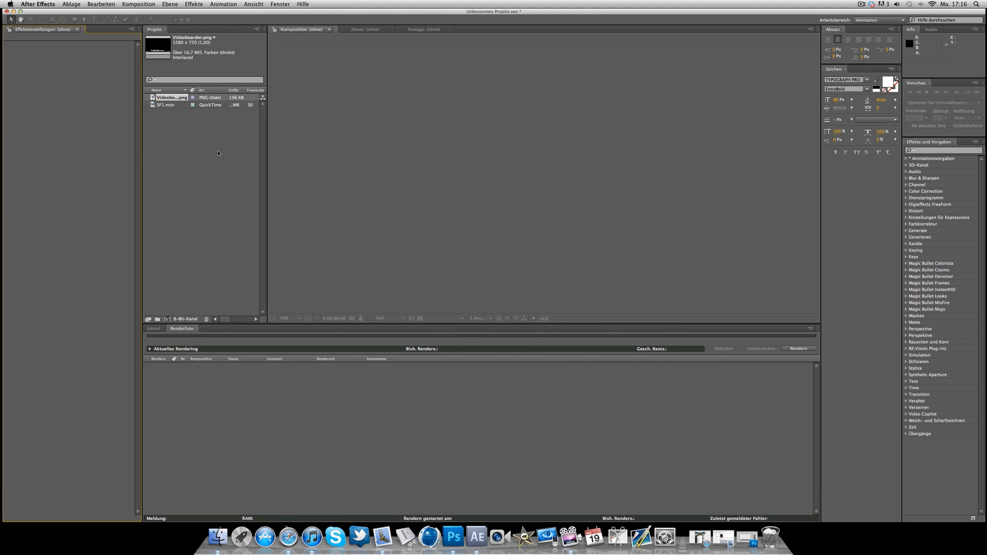
right_click(190, 140)
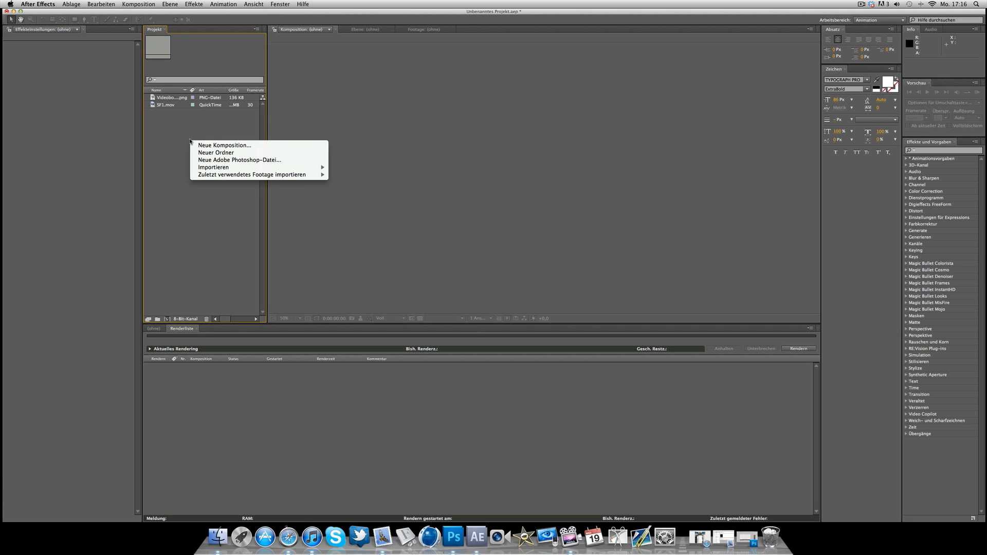
click(158, 133)
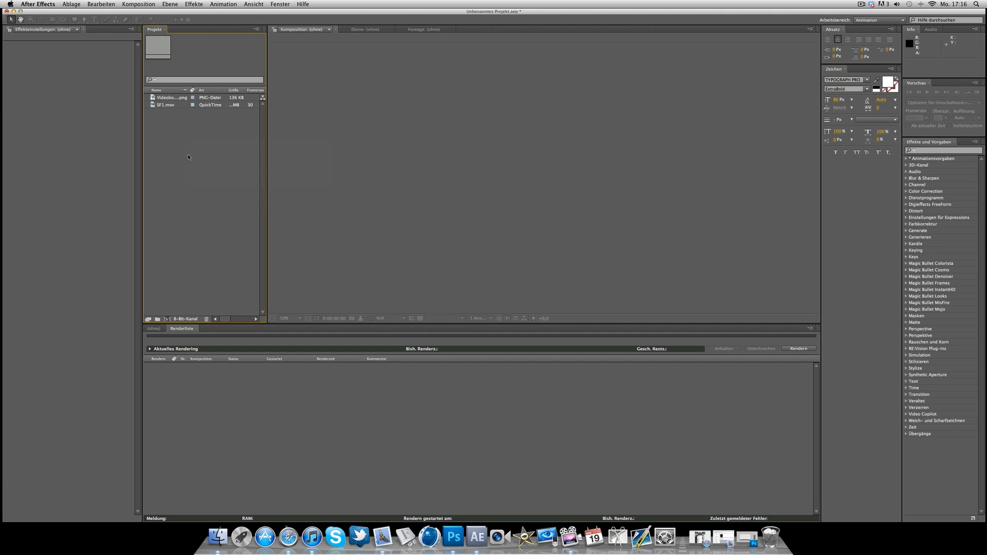
right_click(188, 158)
mouse_move(207, 183)
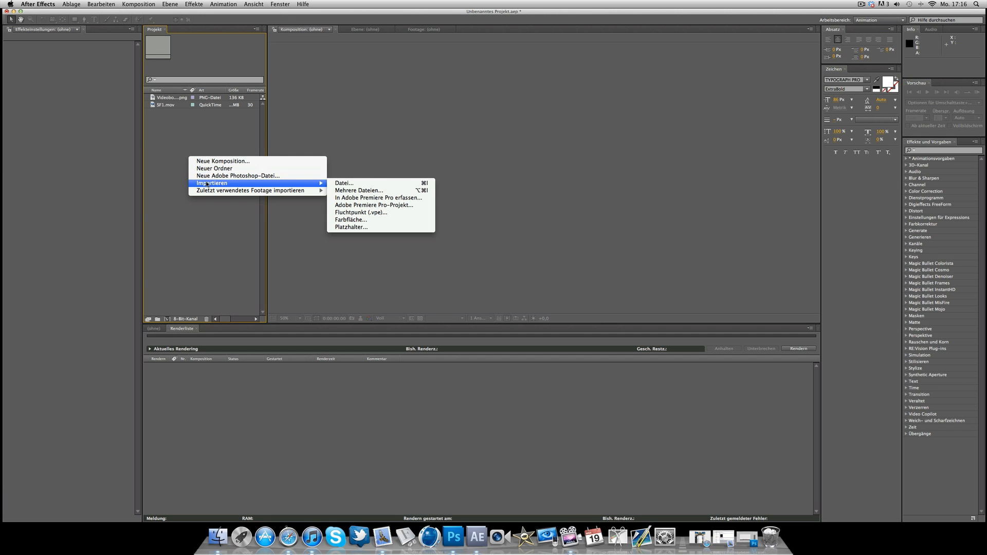
click(211, 119)
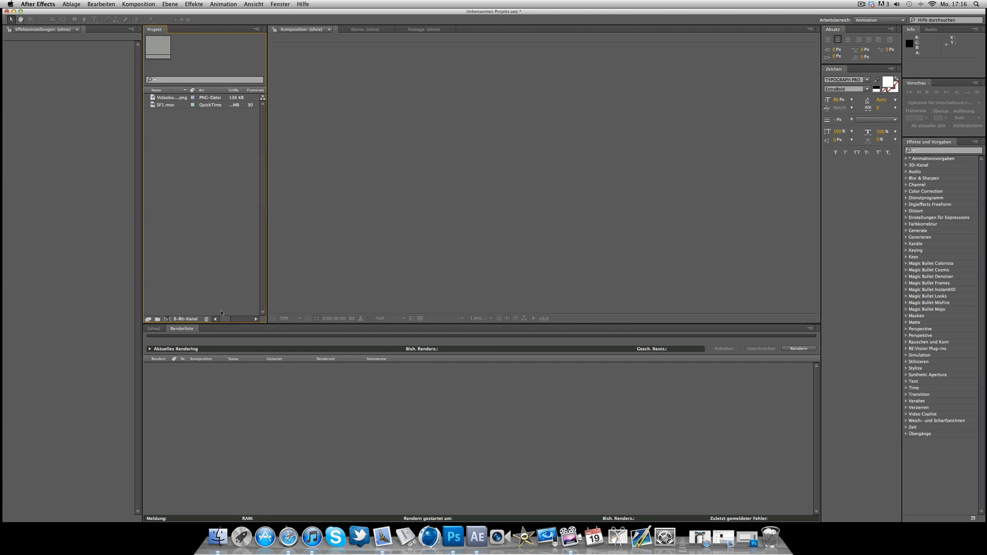
- Create the 1280 × 720 composition Komp 1 with a duration of 0;03;45;04
click(195, 329)
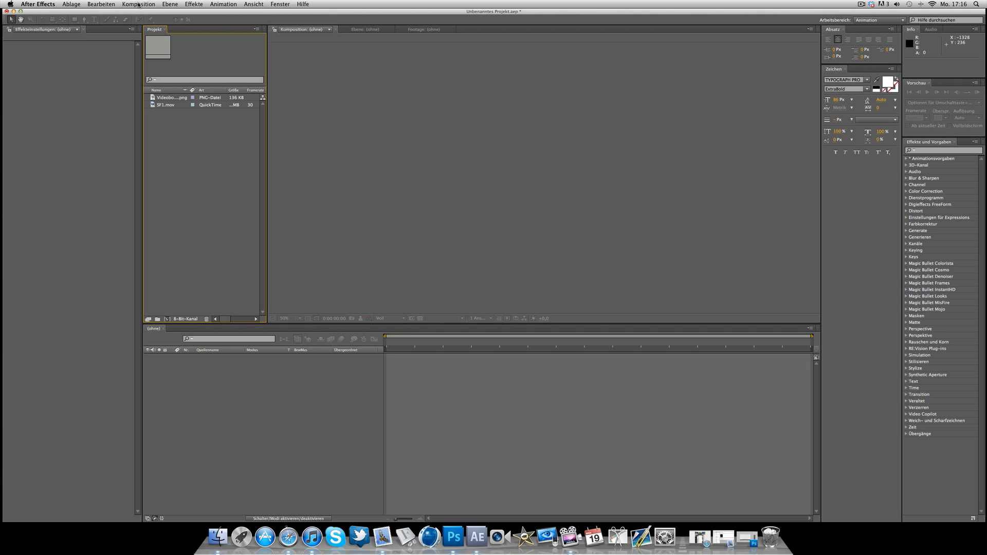
click(138, 5)
click(140, 14)
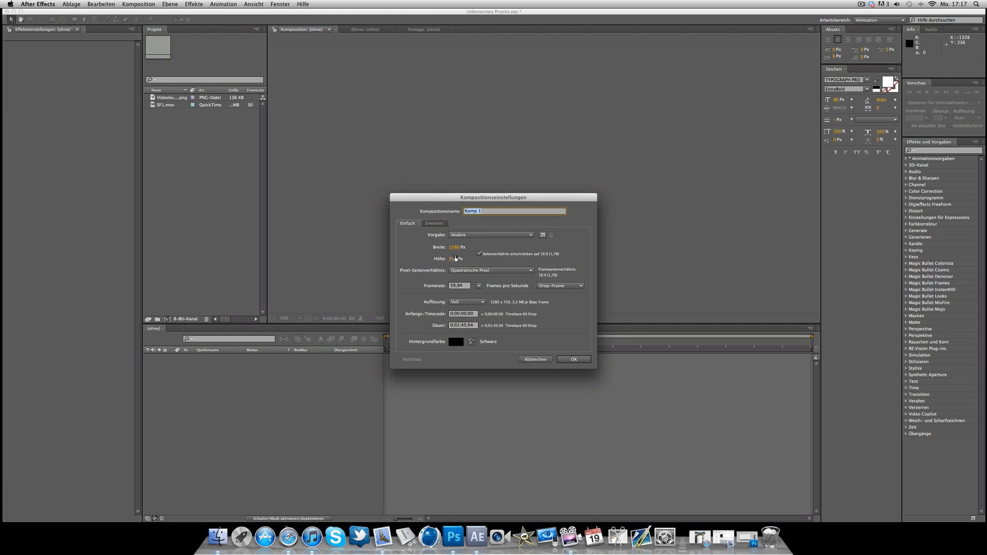
click(461, 325)
text(3)
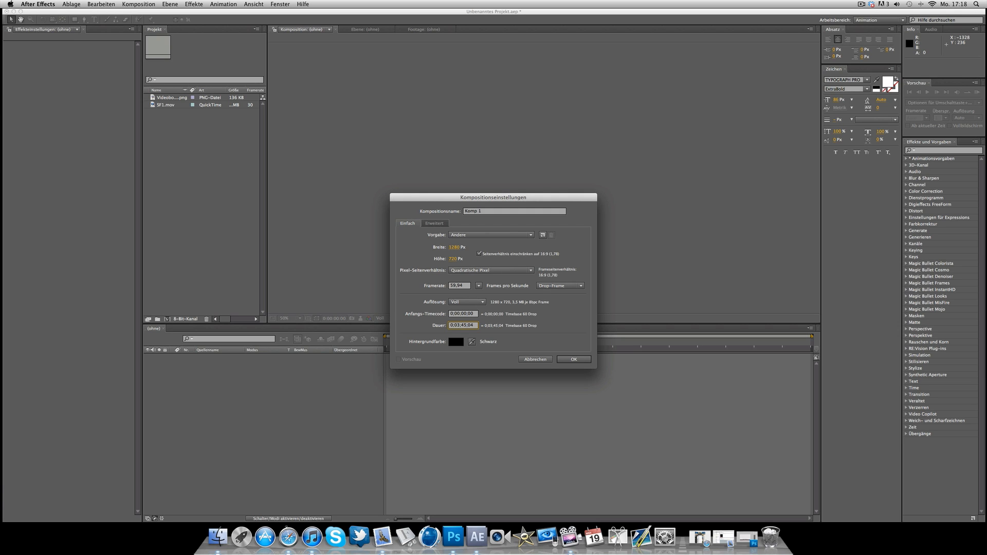
key(Return)
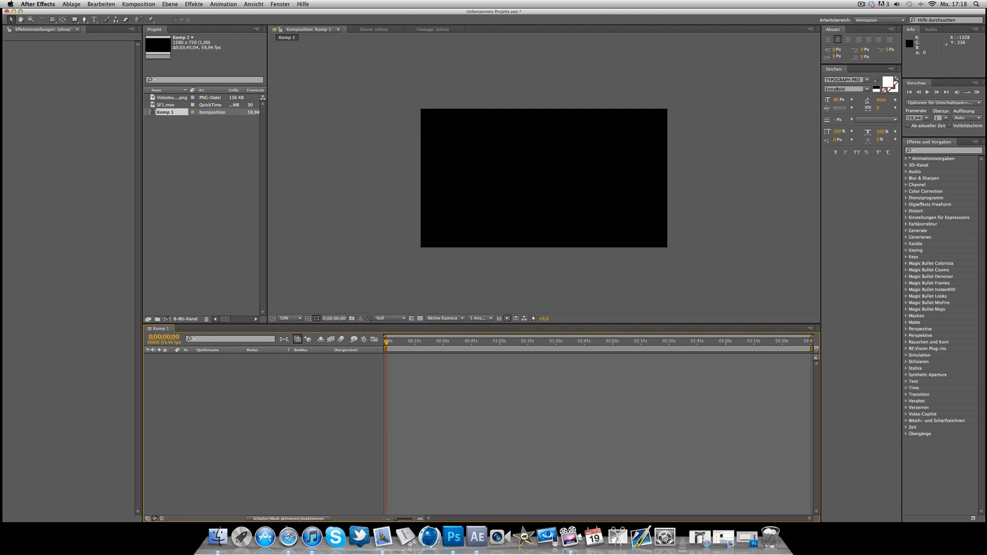
- Add SF1.mov to Komp 1, centred in the frame, and scrub through the footage back to its beginning
click(171, 105)
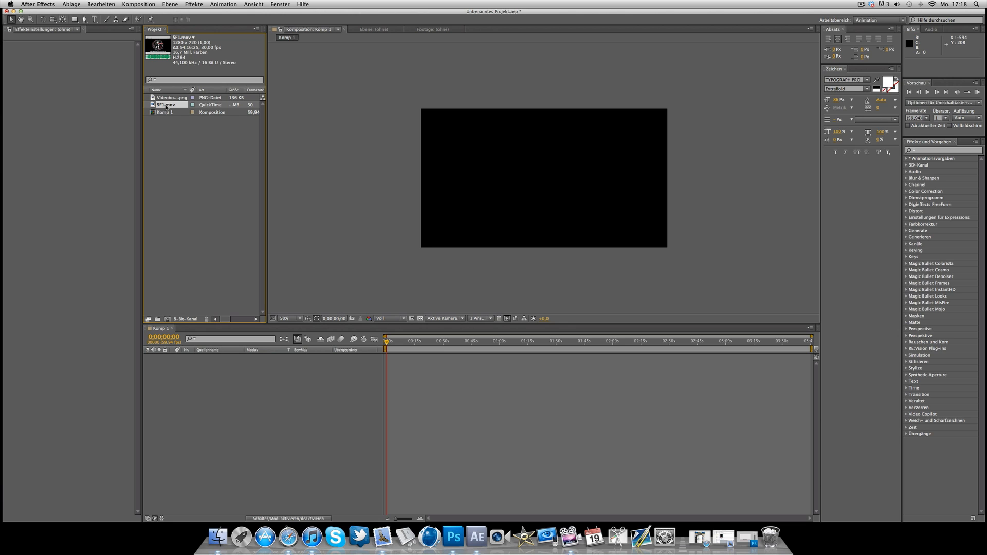
drag(167, 106, 545, 178)
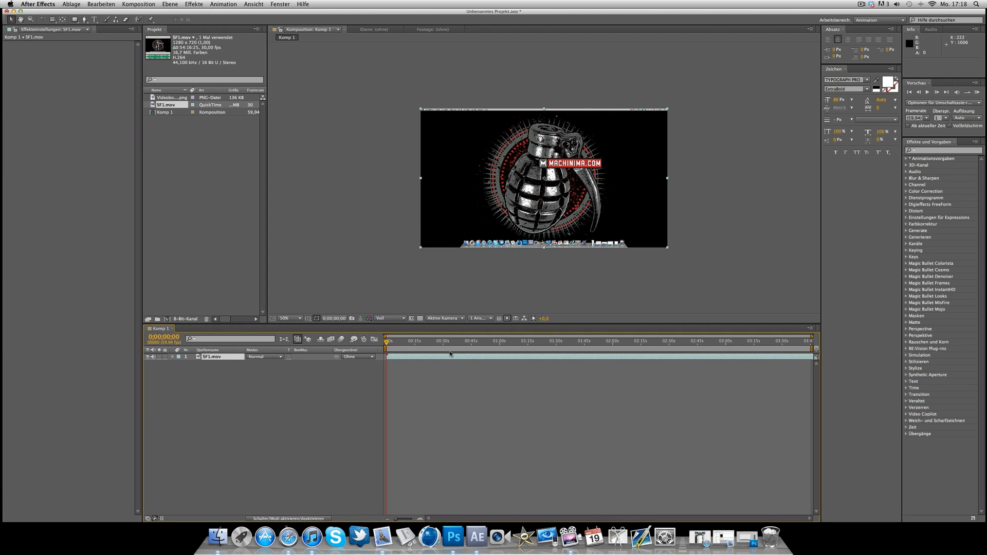
click(810, 342)
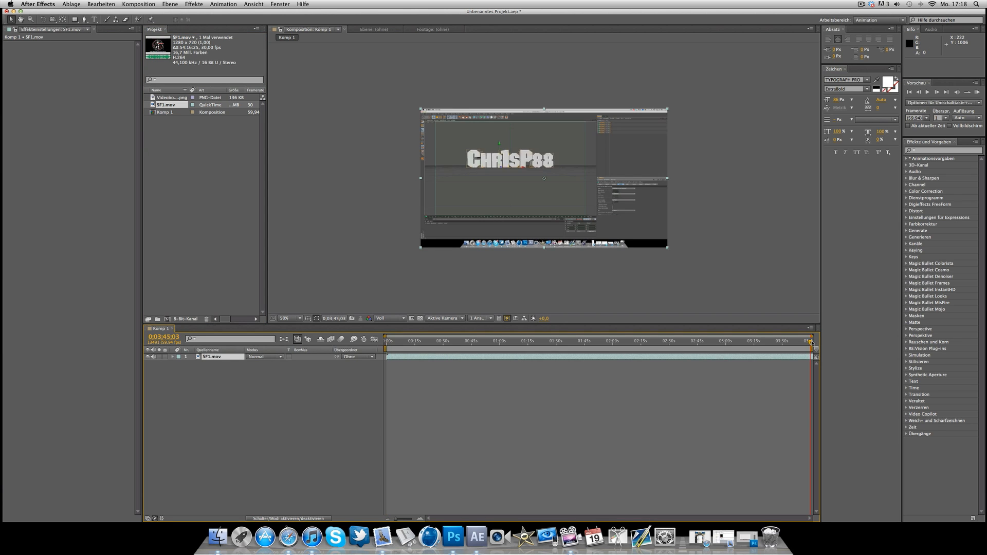
drag(811, 342, 387, 349)
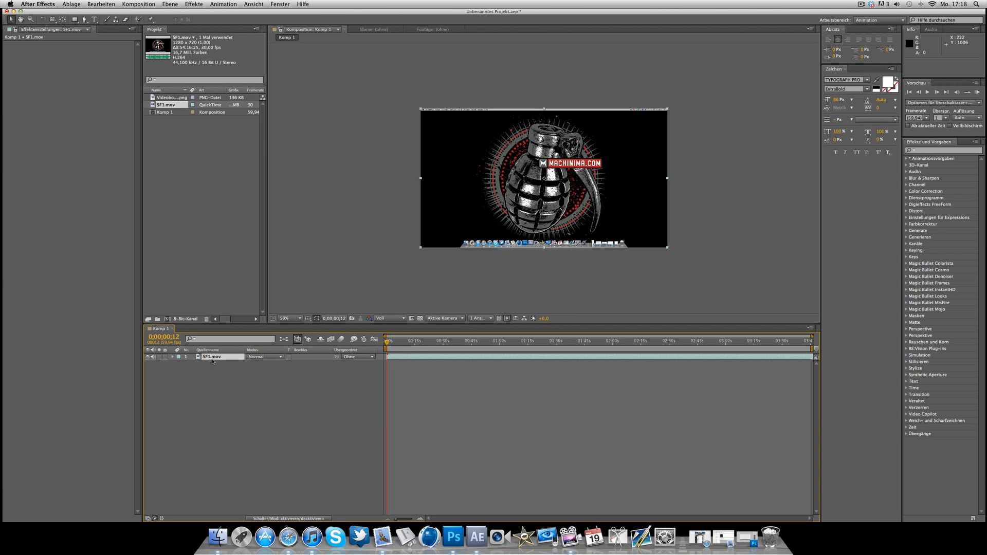
- Time-stretch the SF1.mov layer with a stretch factor of 3, holding its in-point
right_click(400, 359)
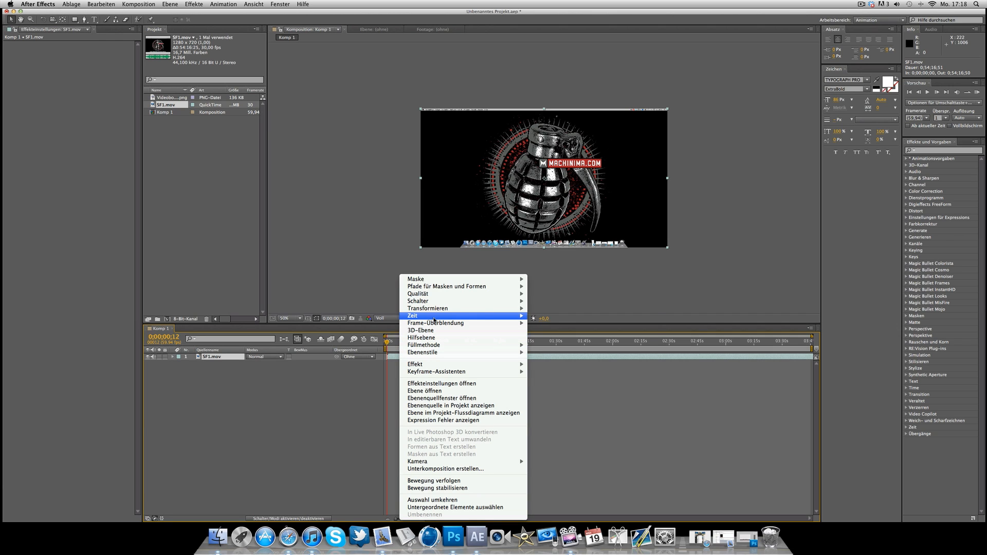
mouse_move(491, 318)
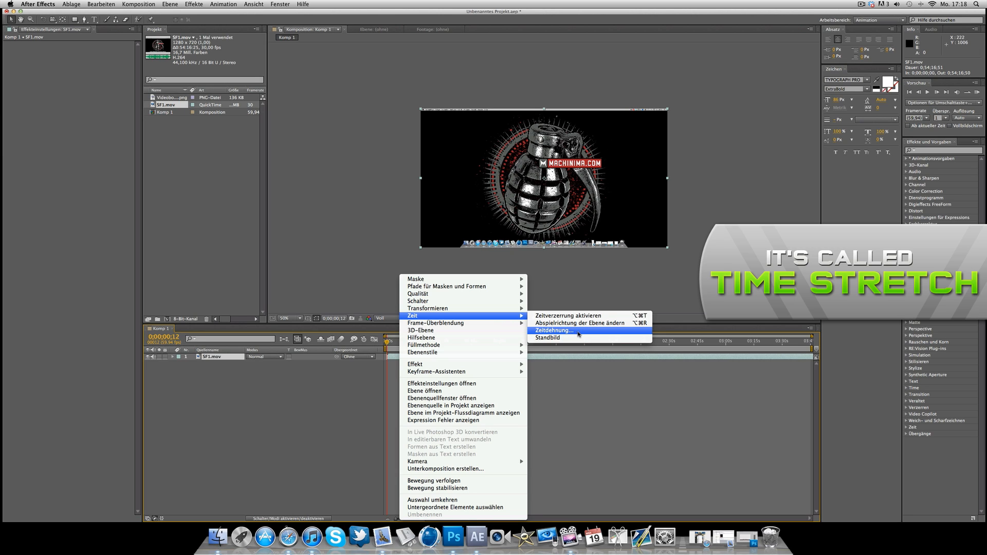
click(579, 333)
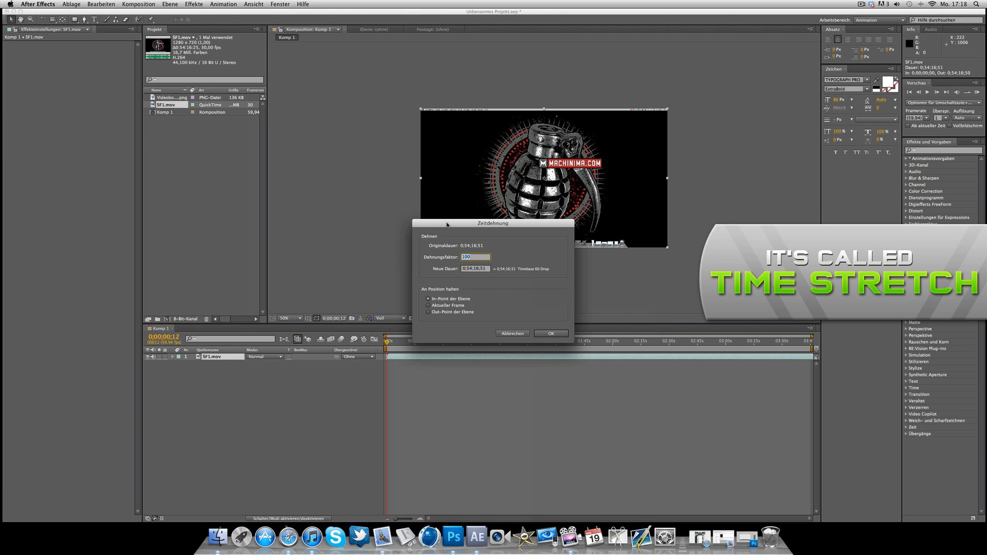
drag(438, 226, 467, 235)
click(503, 265)
drag(503, 265, 476, 262)
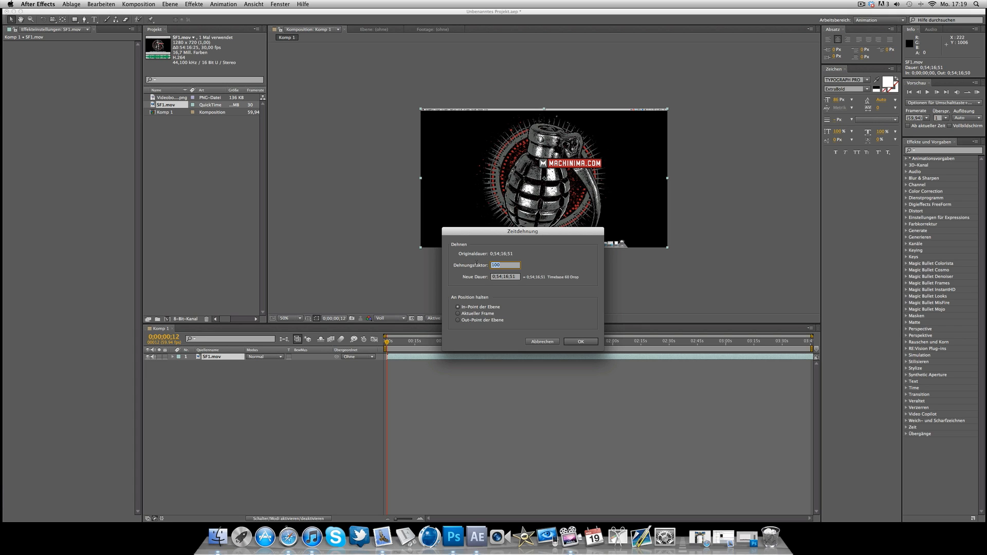
text(3)
key(Return)
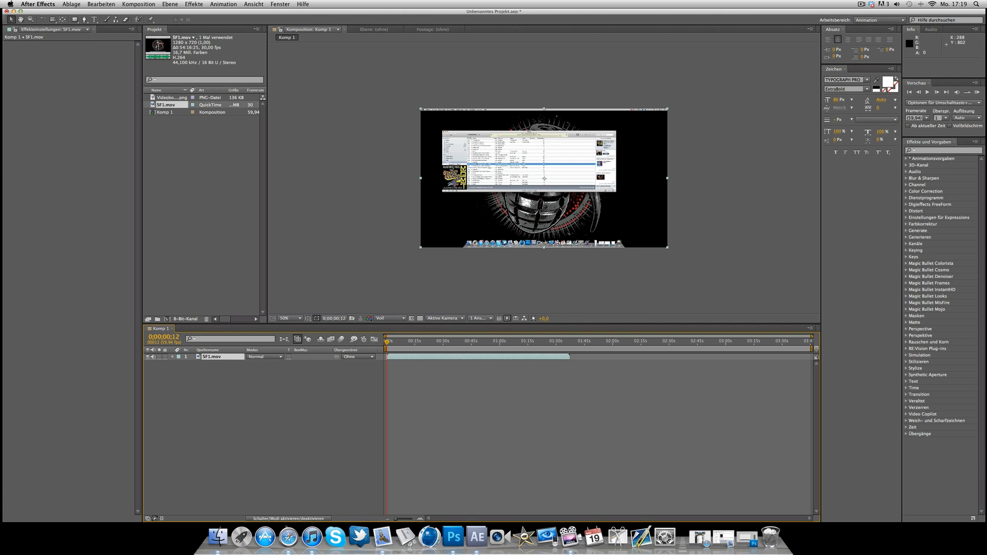
- Time-stretch the SF1.mov layer to a new duration of 0;02;42;49, and check its footage near the end before returning to the start
right_click(470, 356)
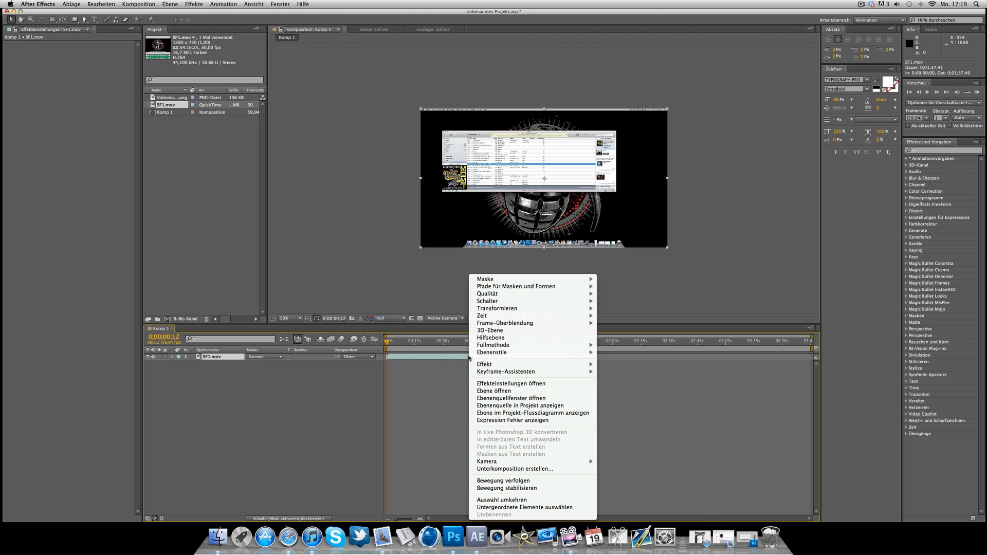
click(633, 333)
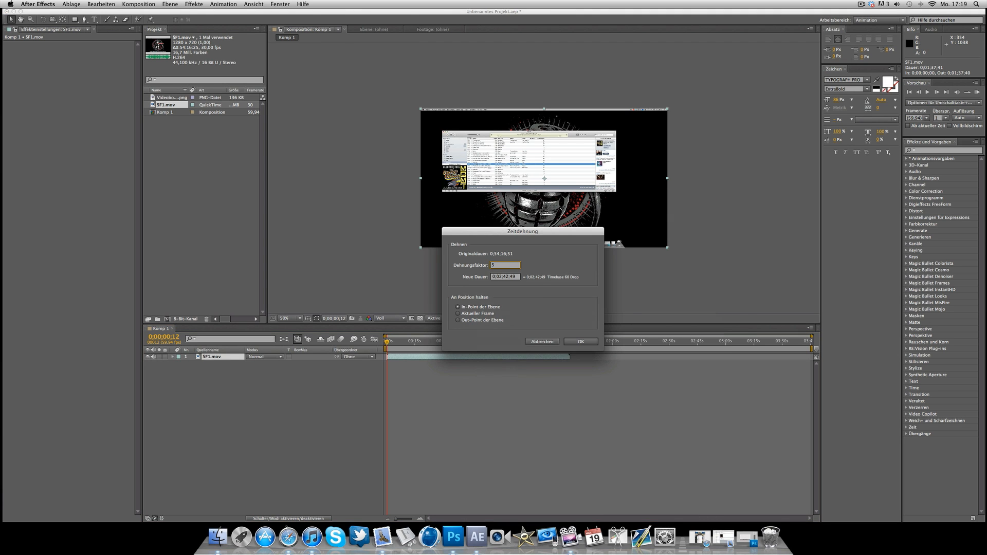
key(Return)
mouse_move(675, 342)
mouse_down()
mouse_move(697, 342)
mouse_move(675, 343)
mouse_up()
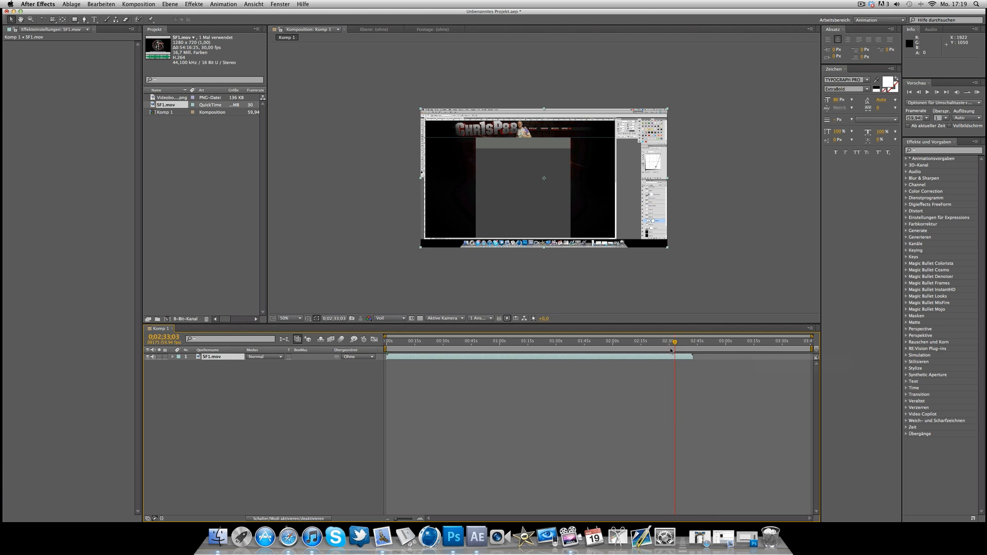
drag(671, 352, 630, 349)
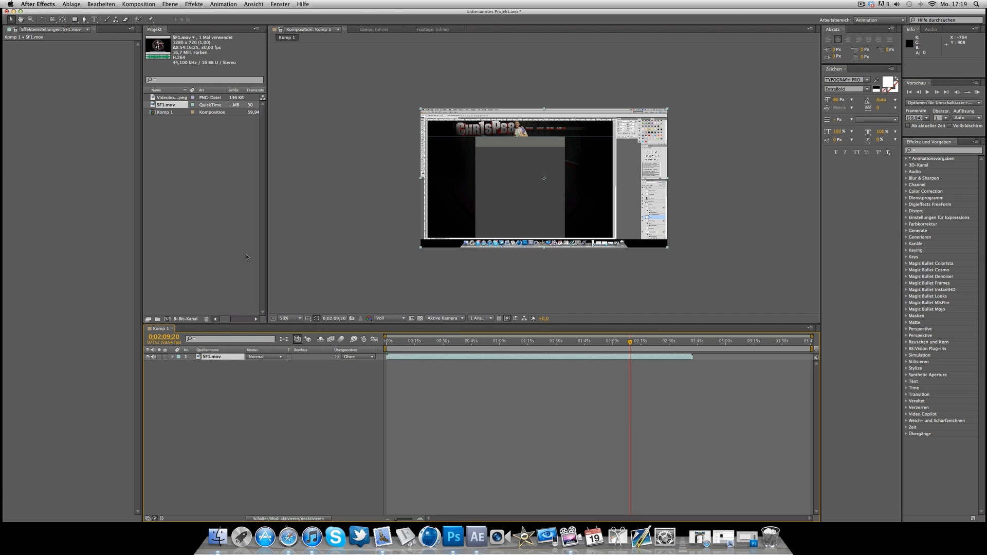
key(Home)
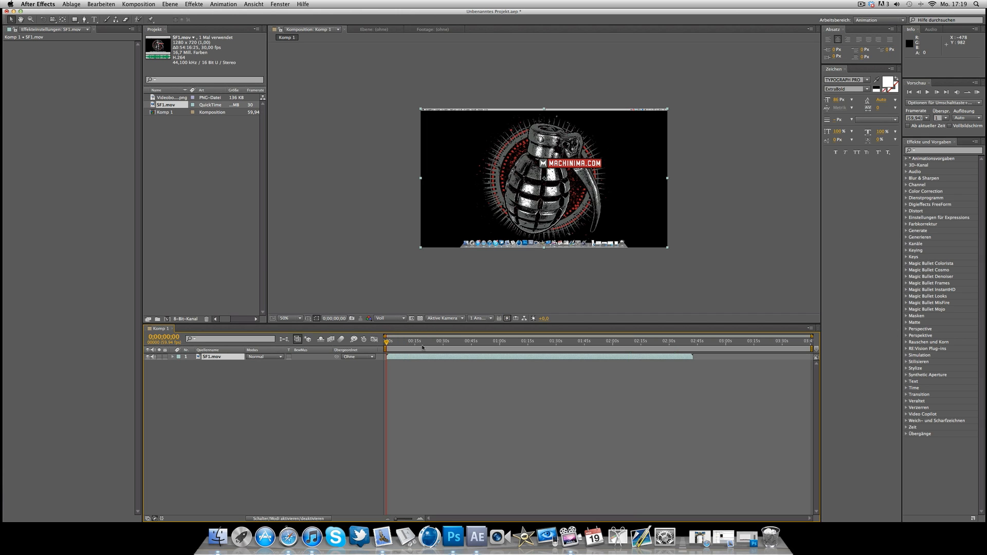
- Place Videoboarder.png centred over the SF1.mov footage as the top layer, and scrub through the composition to check the overlay
drag(431, 341, 416, 340)
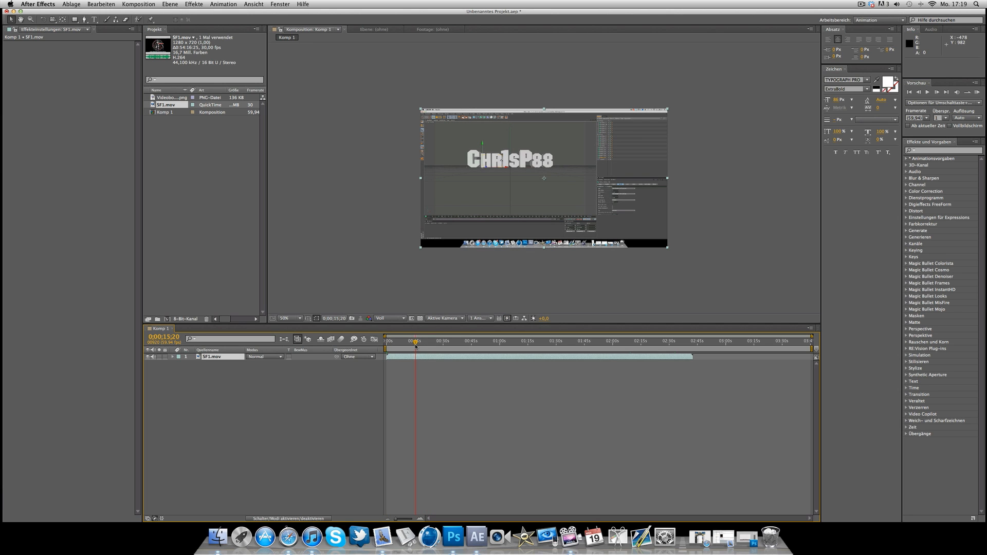
drag(179, 98, 544, 180)
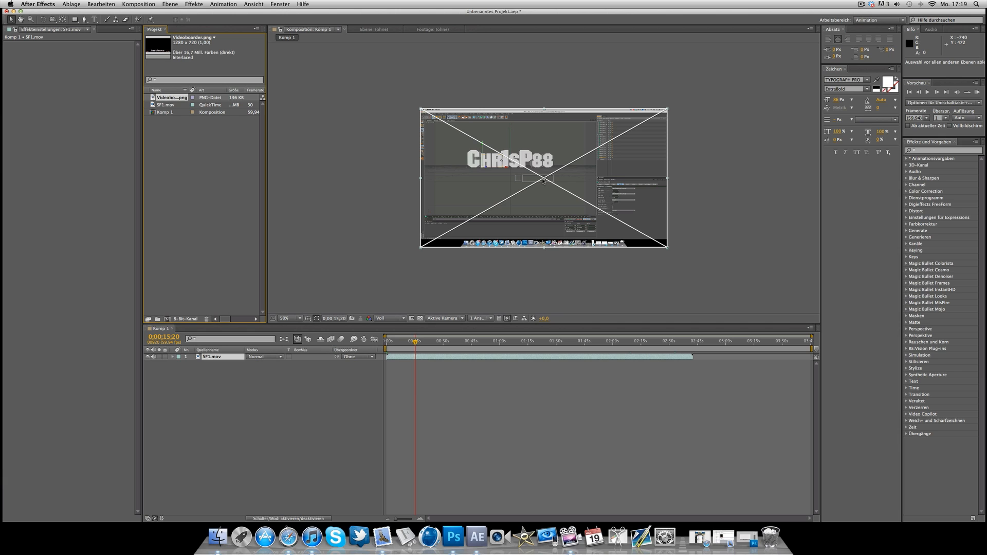
drag(544, 181, 548, 182)
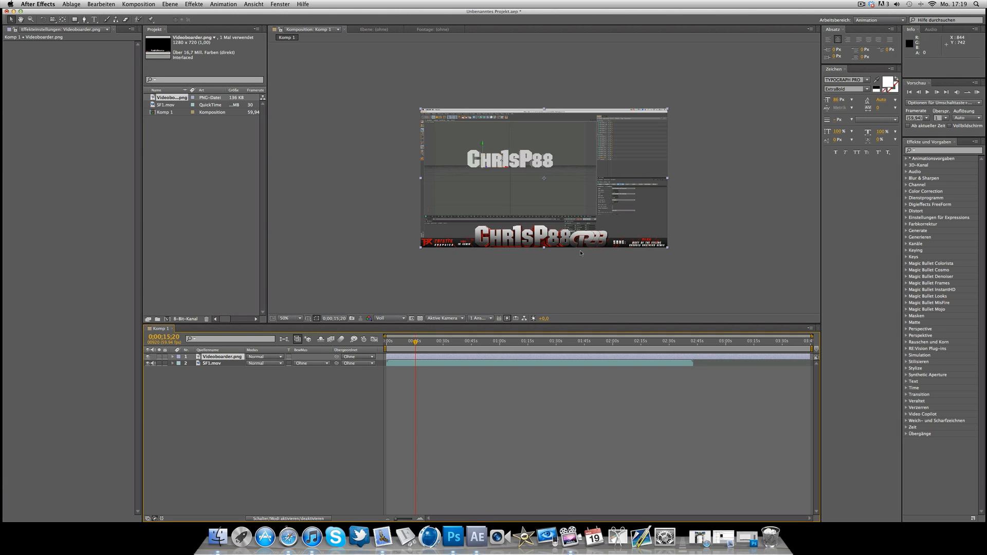
drag(415, 343, 685, 343)
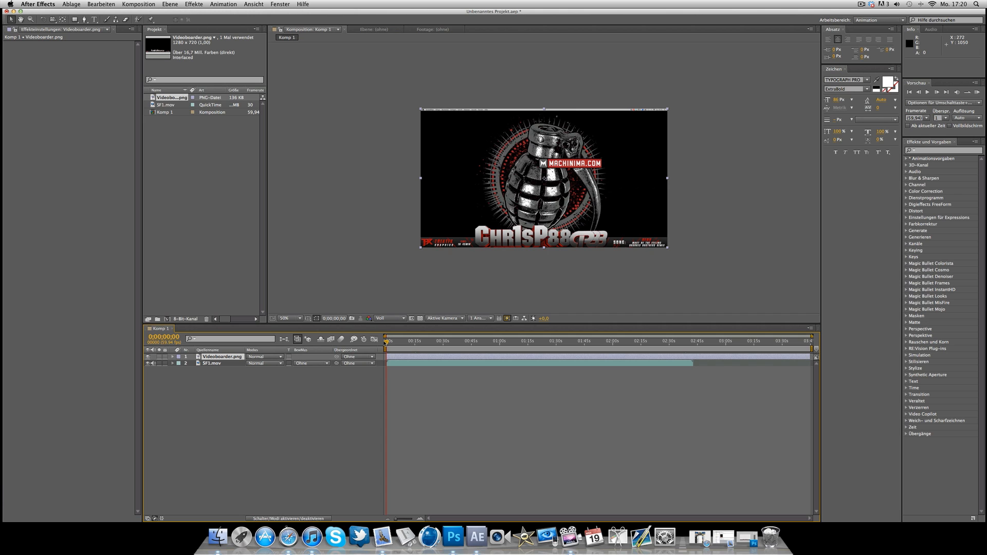
drag(386, 342, 693, 349)
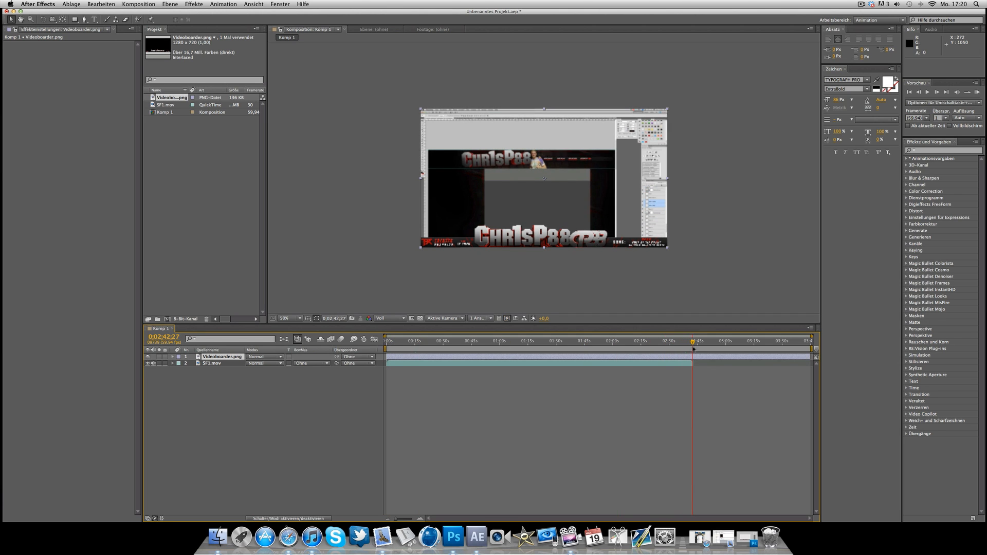
- Import the Nero - Must Be The Feeling MP3 from All My Files and add it as the bottom layer of Komp 1
click(223, 536)
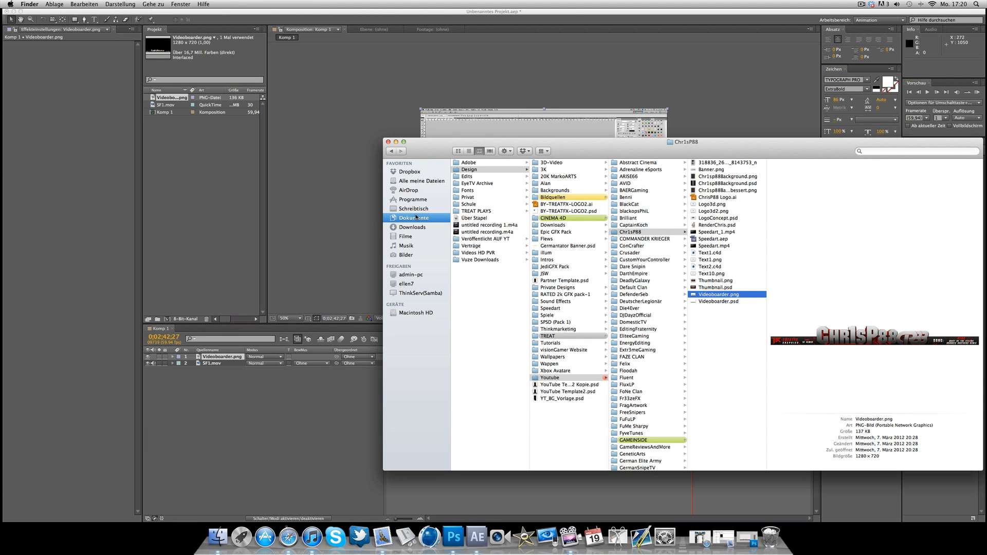
click(415, 181)
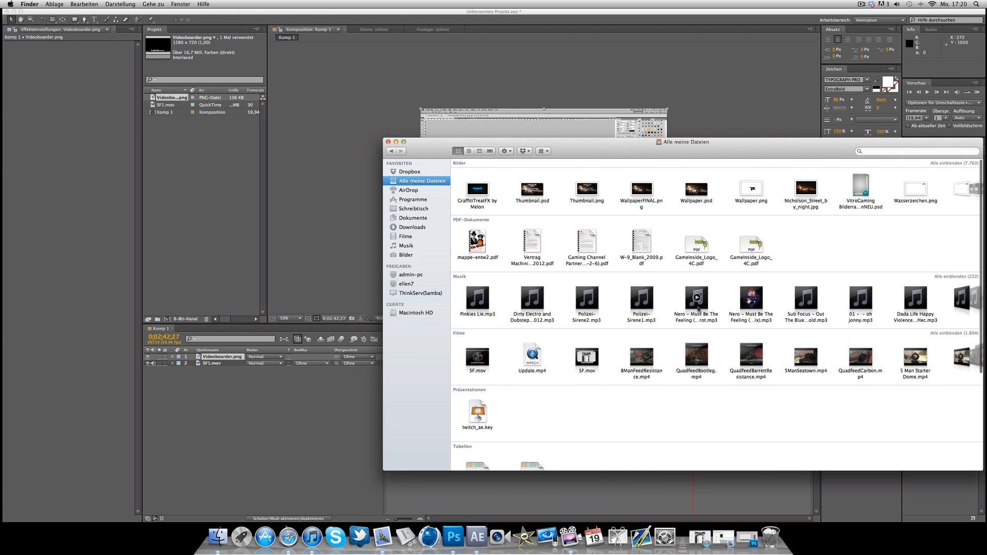
drag(699, 303, 185, 176)
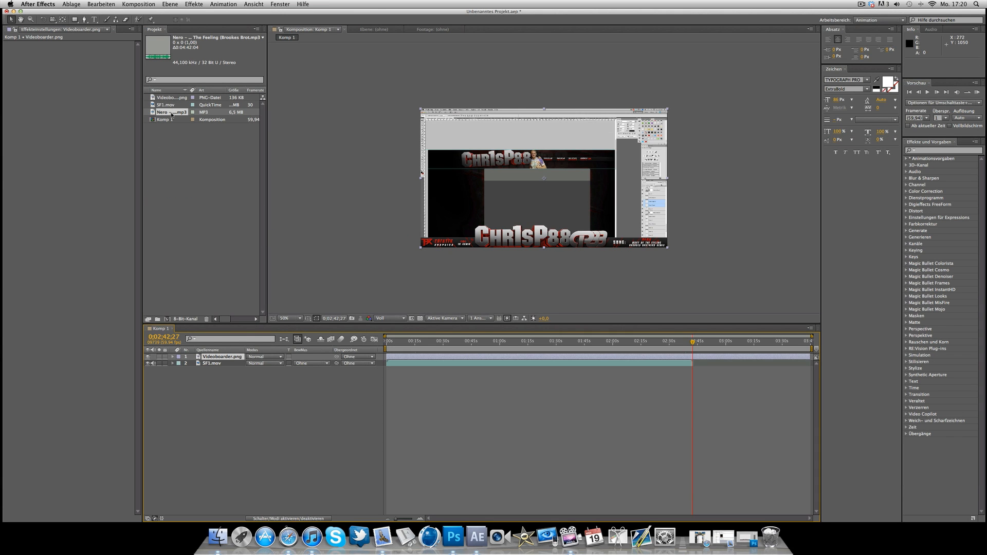
drag(171, 113, 516, 343)
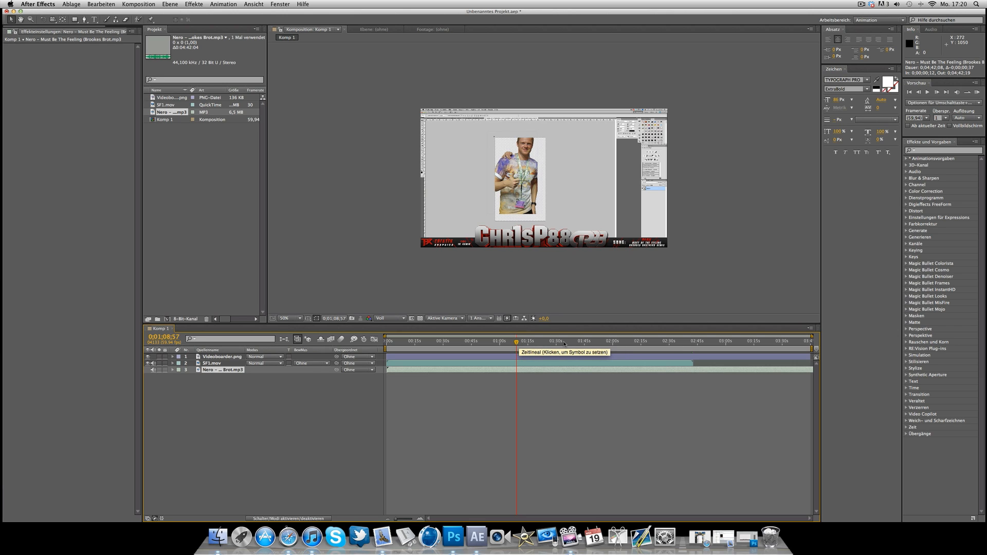
- Create a black 1280 × 720 px solid layer above Videoboarder.png
click(689, 347)
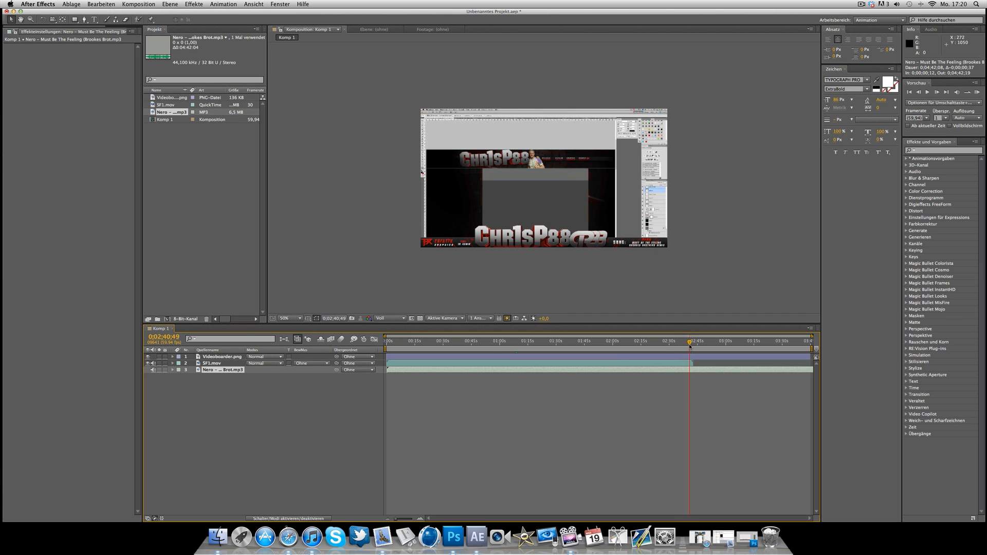
click(689, 348)
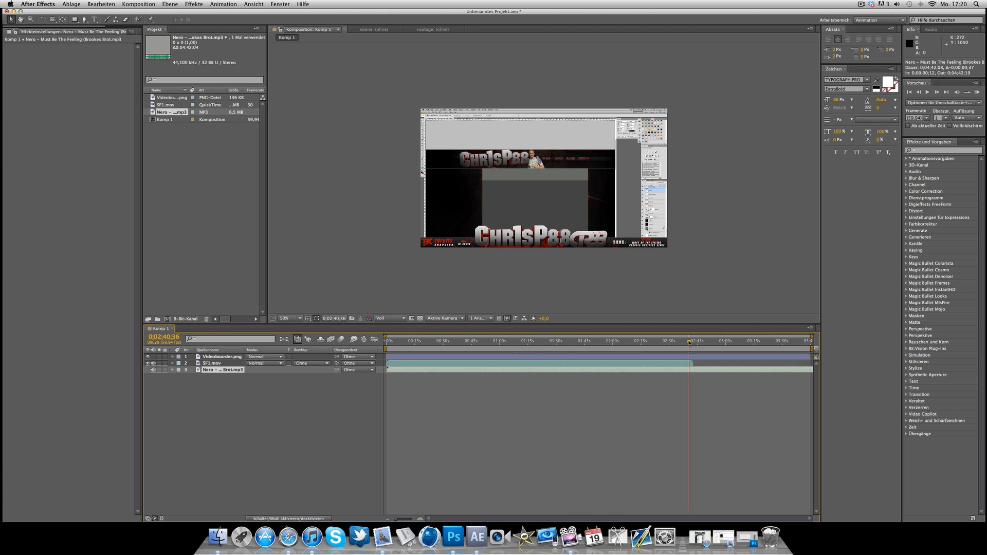
drag(689, 342, 678, 343)
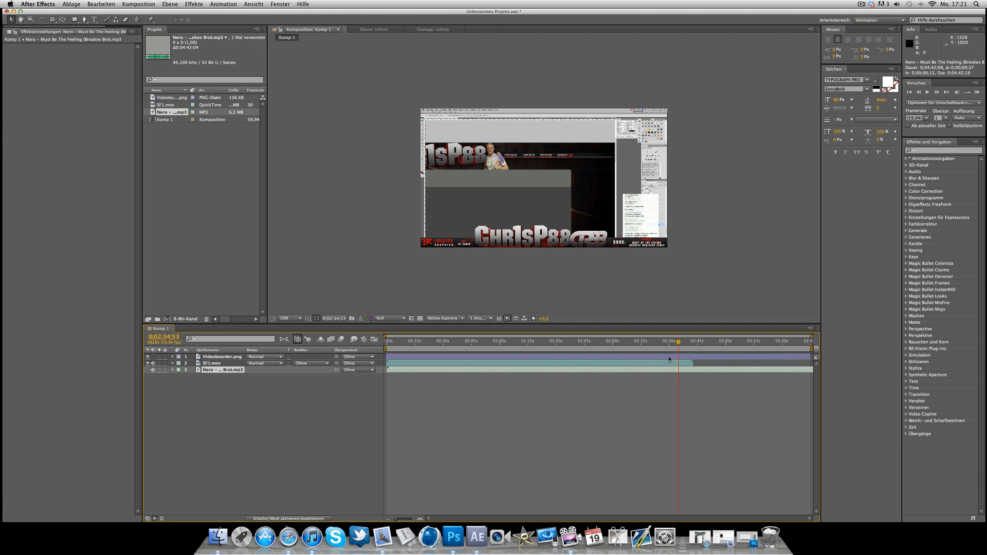
click(659, 358)
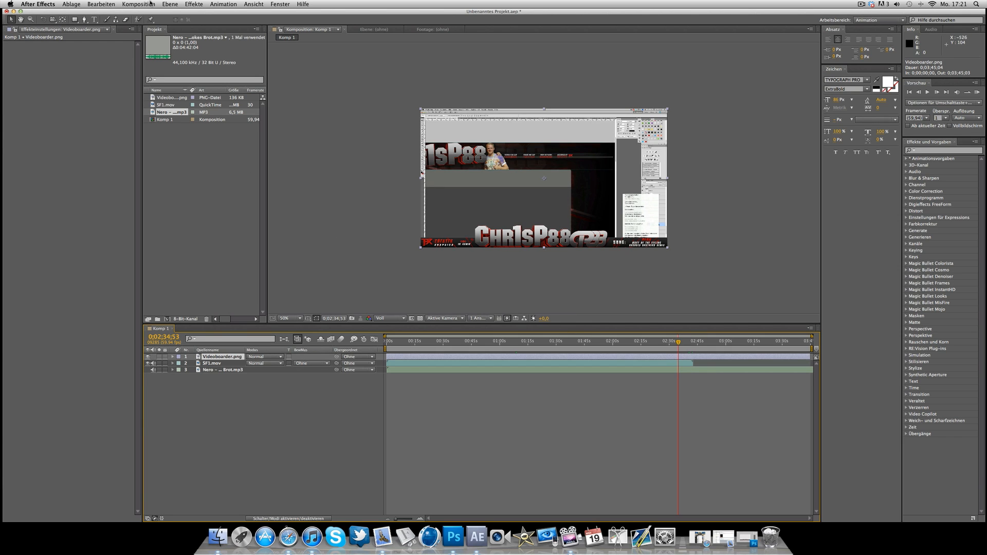
click(169, 4)
mouse_move(179, 15)
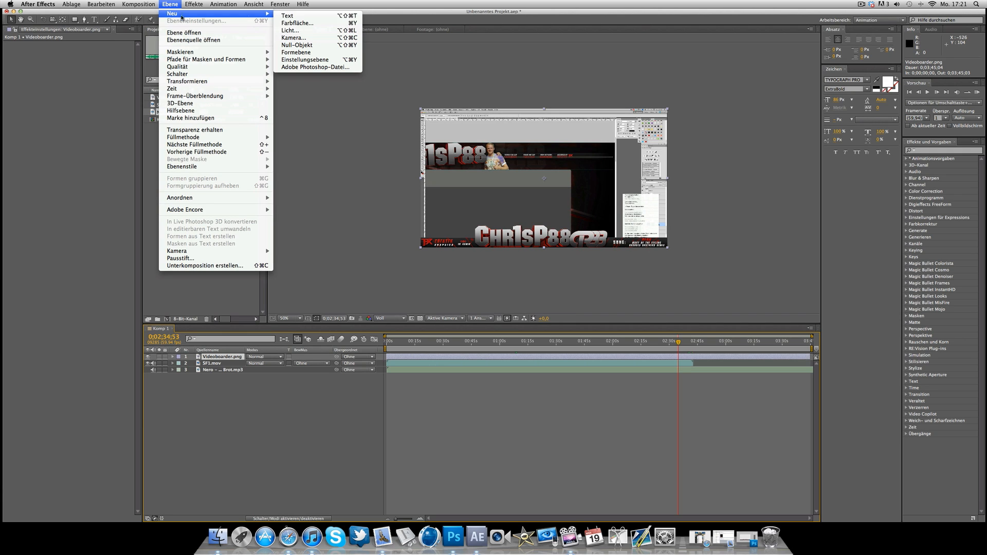
click(324, 26)
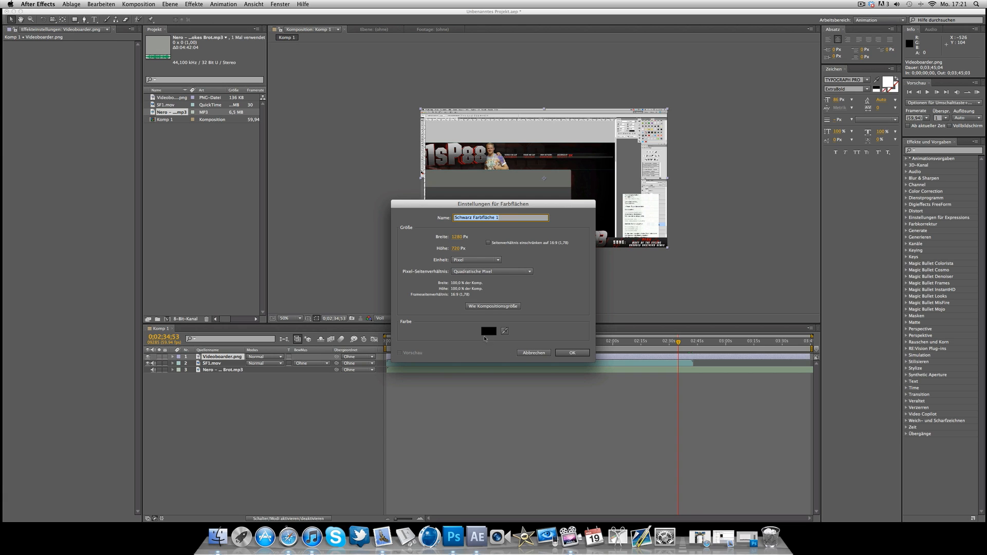
click(574, 354)
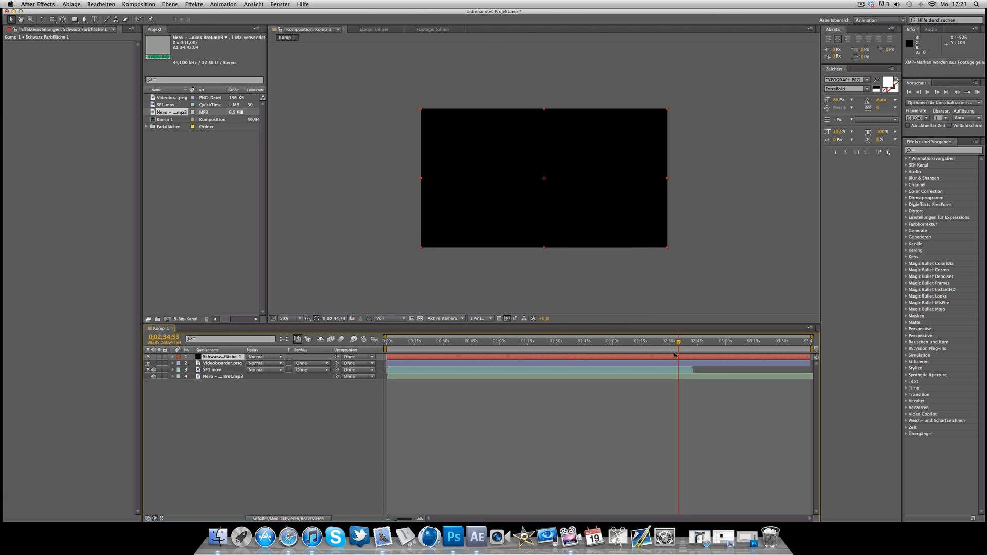
- Set an opacity keyframe of 100% on the black solid at 0;02;42;27, where the SF1.mov footage ends
mouse_move(679, 342)
mouse_down()
mouse_move(527, 342)
mouse_move(692, 343)
mouse_up()
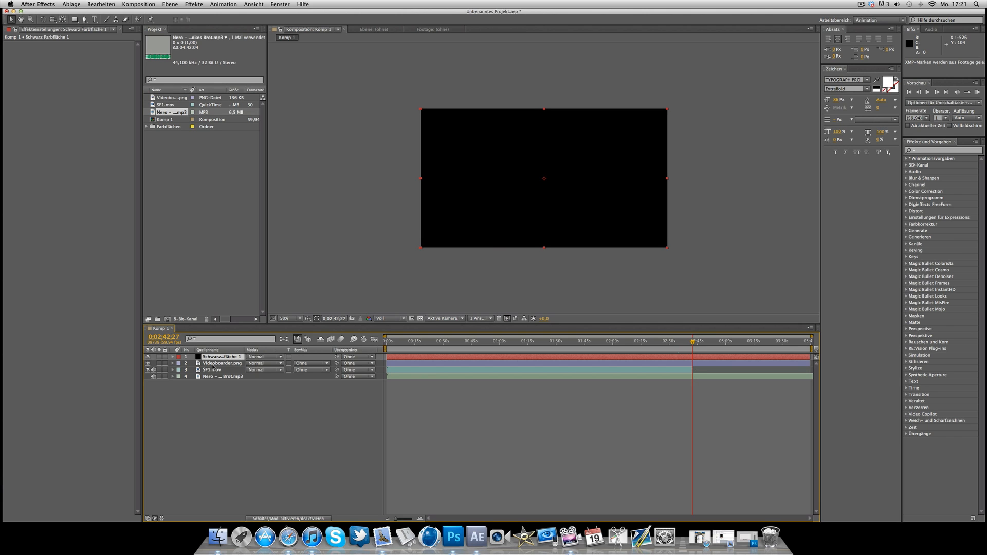
click(172, 356)
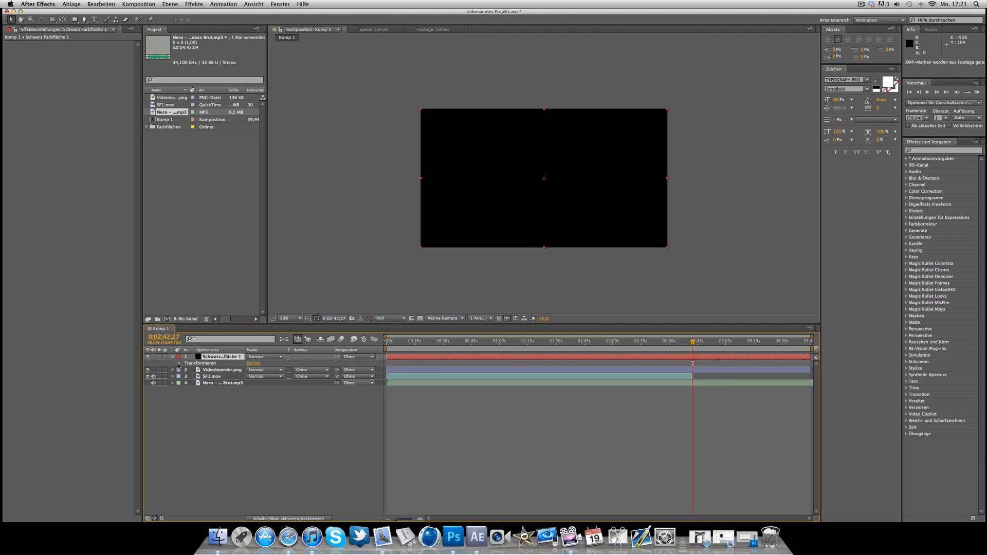
click(180, 363)
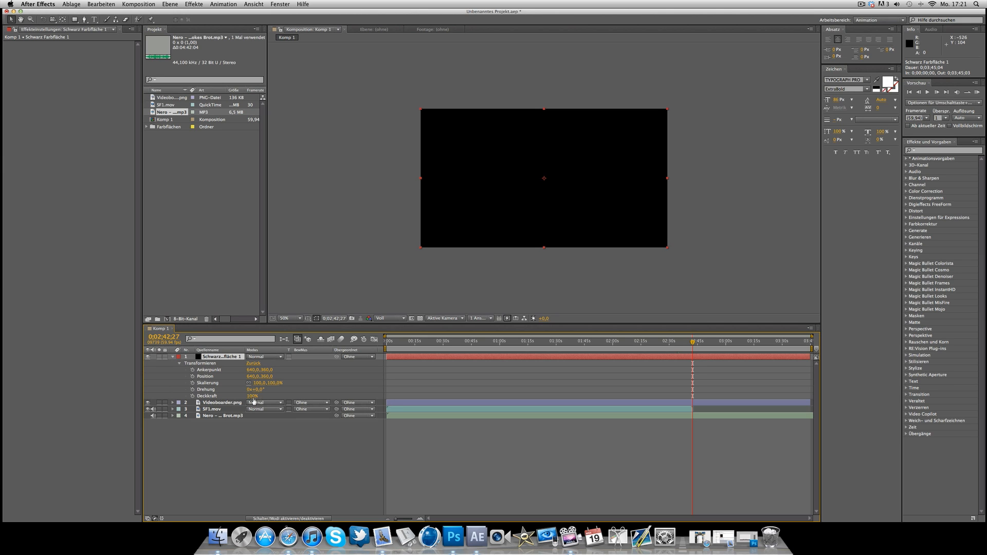
click(193, 396)
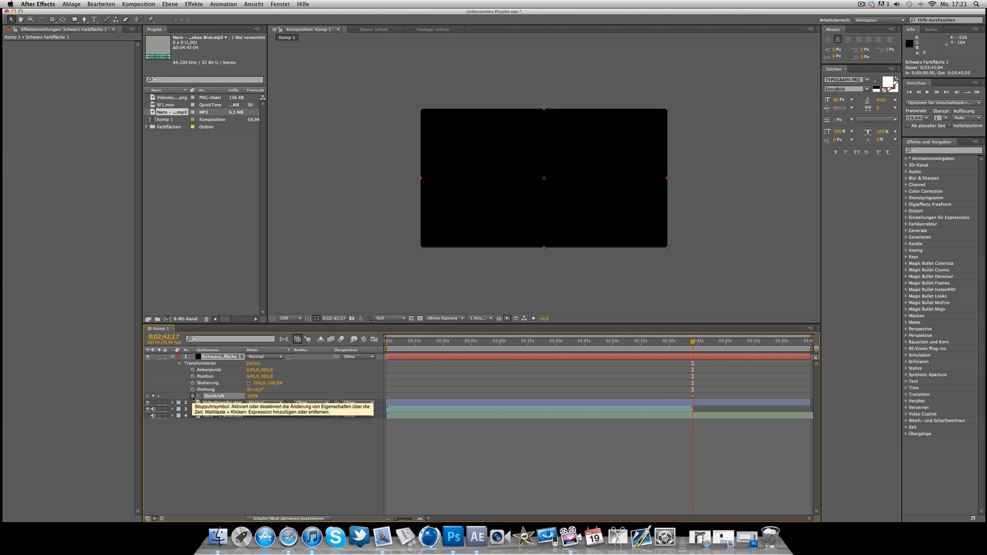
- Add a 0% opacity keyframe to the black solid at 0;02;35;30 so the footage fades to black
drag(694, 343, 680, 344)
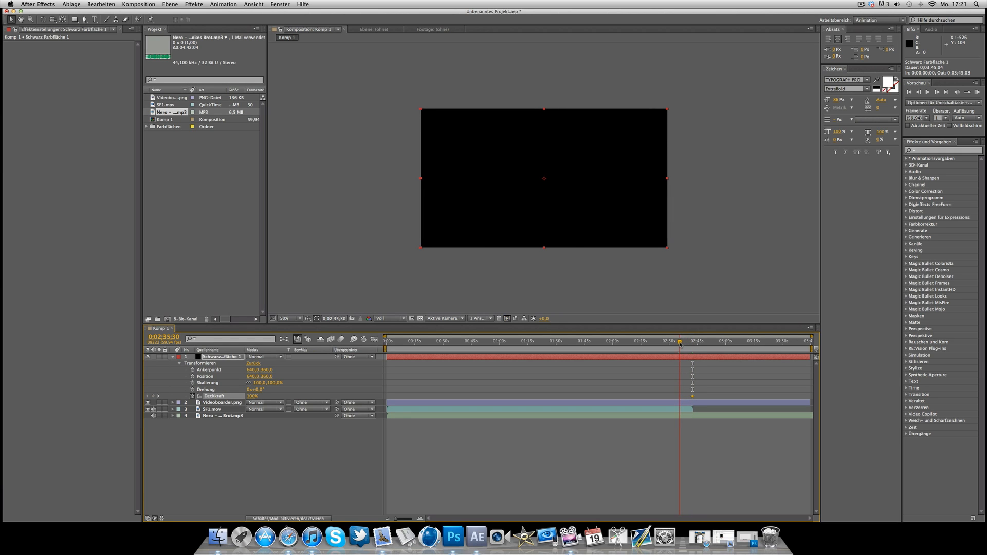
click(252, 396)
text(0)
key(Return)
- Add a 0% opacity keyframe to the black solid at 0;02;48;10, and scrub back through the fade to check it
drag(679, 342, 704, 363)
click(252, 397)
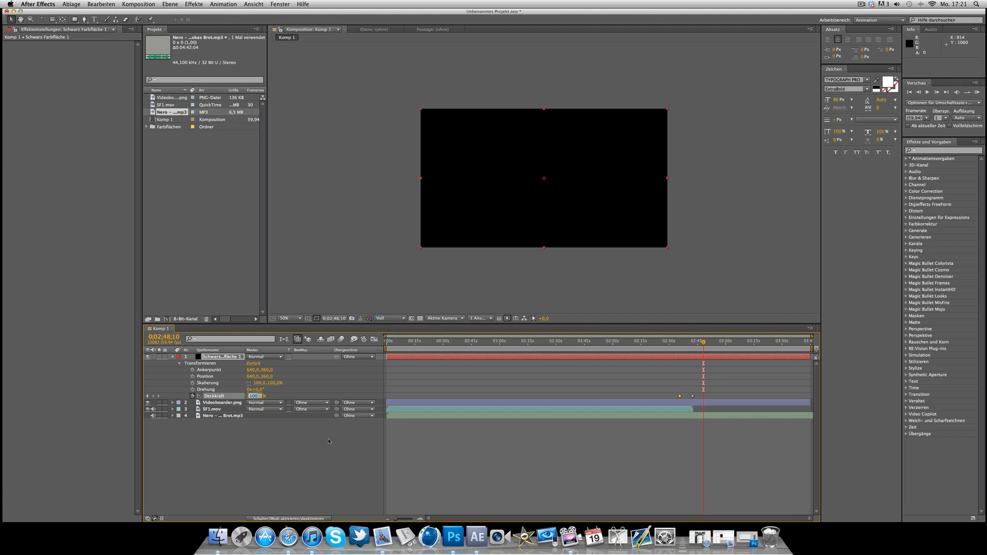
text(0)
key(Return)
mouse_move(704, 343)
mouse_down()
mouse_move(679, 346)
mouse_move(706, 347)
mouse_move(691, 349)
mouse_up()
- Bring Chr1sp88Background.png from the Documents folder Design > Youtube > Chr1sP88 into Komp 1 in After Effects
click(218, 538)
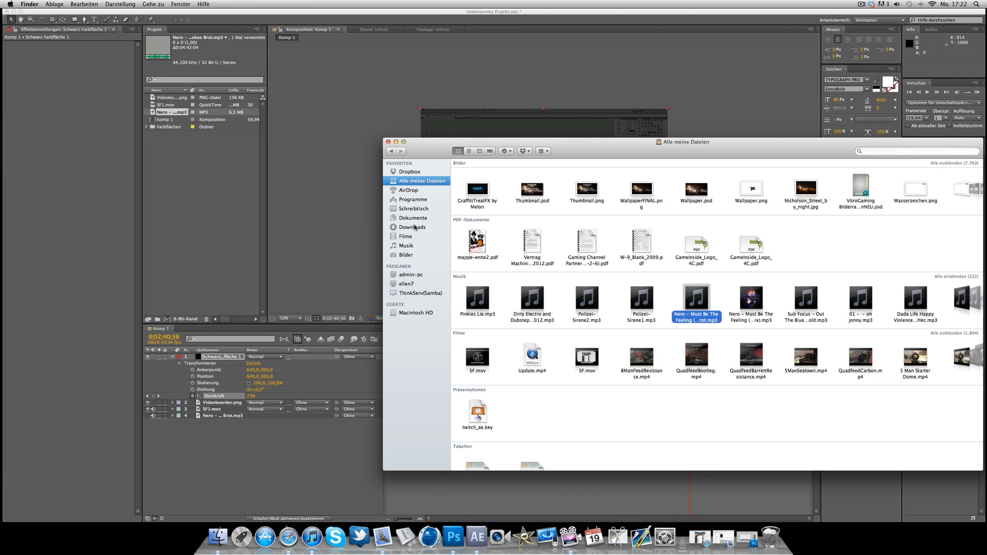
click(414, 218)
click(484, 169)
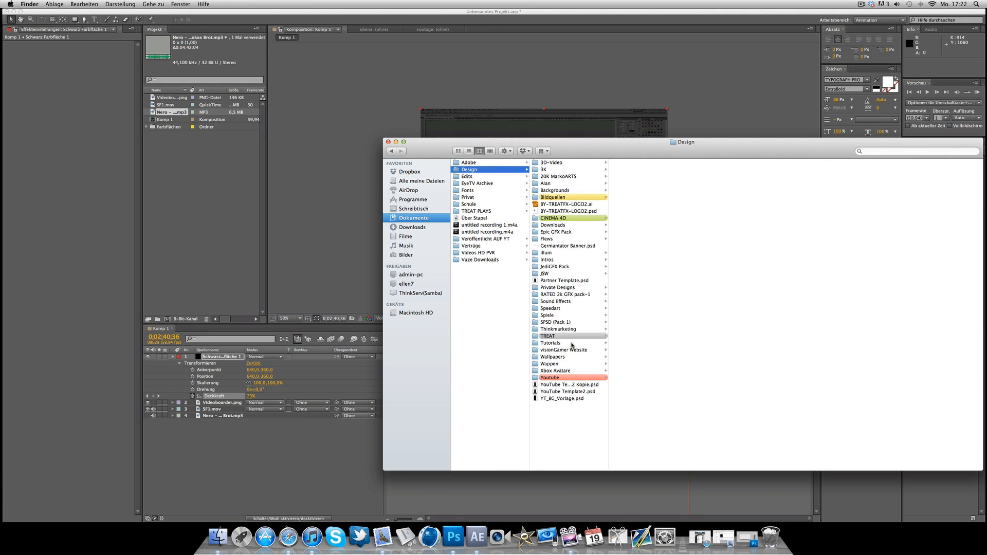
click(576, 377)
click(642, 232)
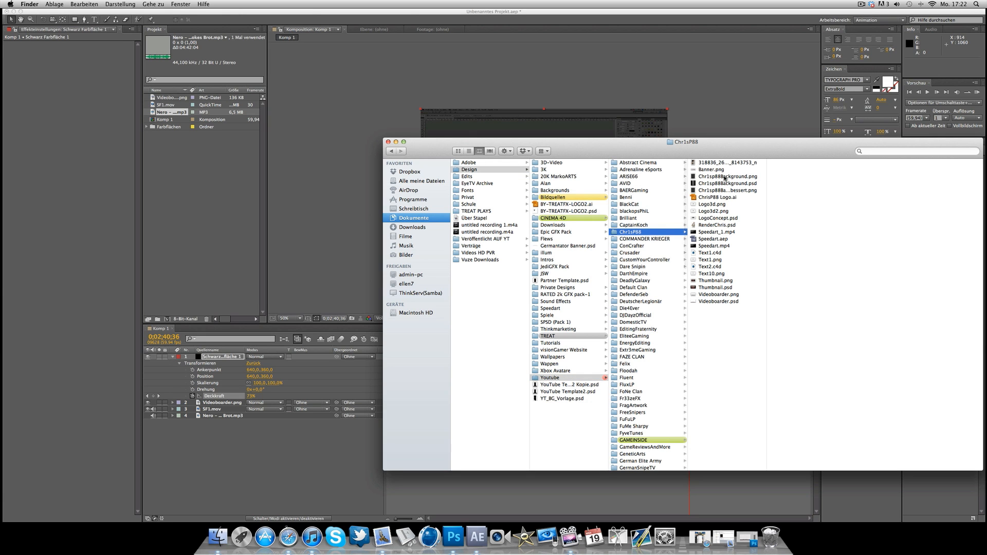
click(722, 177)
drag(723, 177, 557, 297)
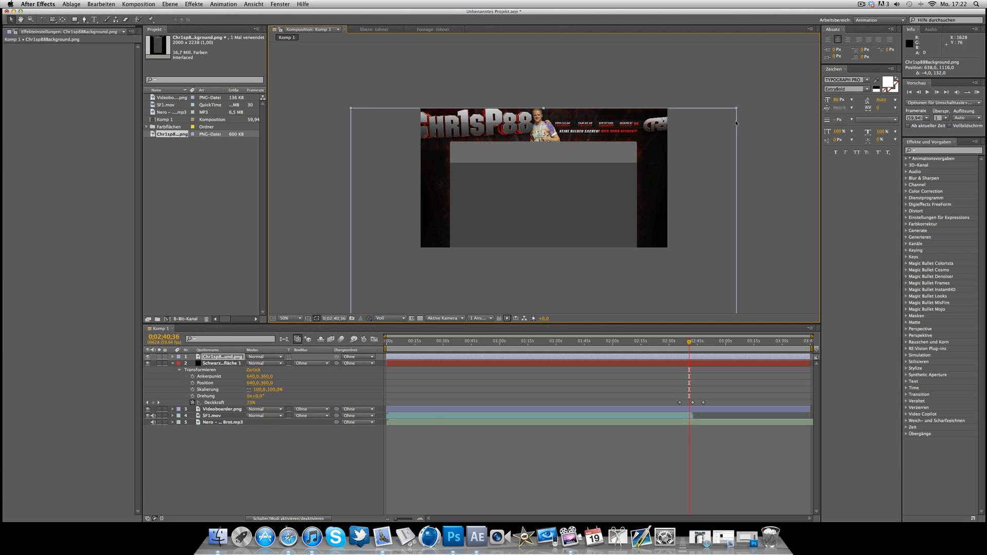
- Scale the background image down proportionally and align its top edge with the frame, at position about 642, 938
drag(737, 110, 733, 115)
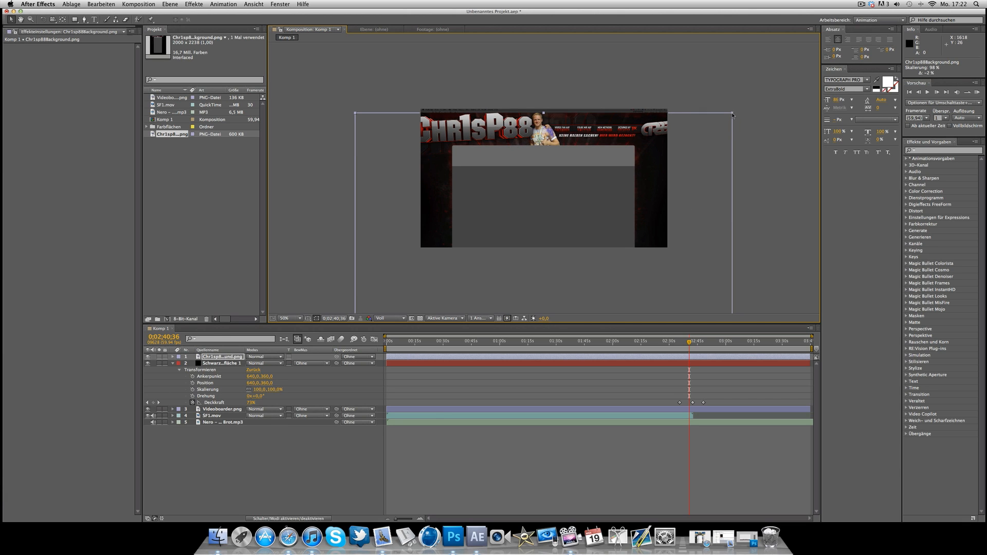
drag(731, 116, 705, 133)
drag(677, 188, 676, 163)
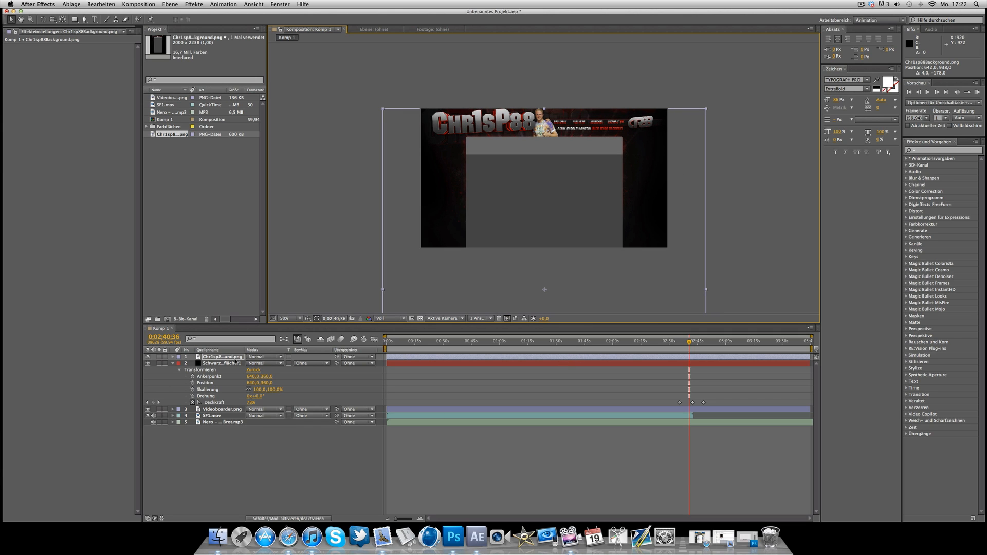
- Move the Chr1sp88Background.png layer below the black solid and split it at 0;02;42;27
drag(216, 360, 207, 403)
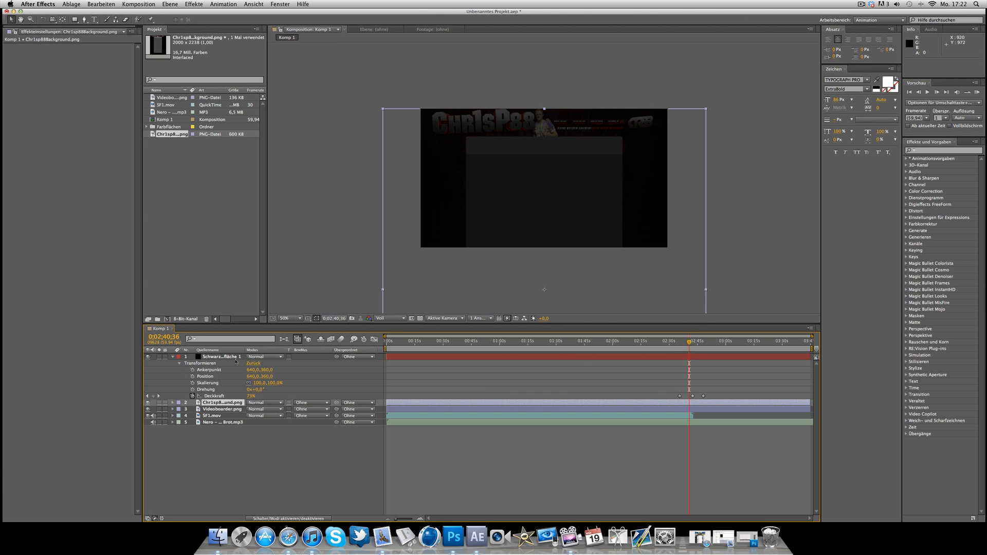
click(216, 358)
drag(690, 346, 692, 343)
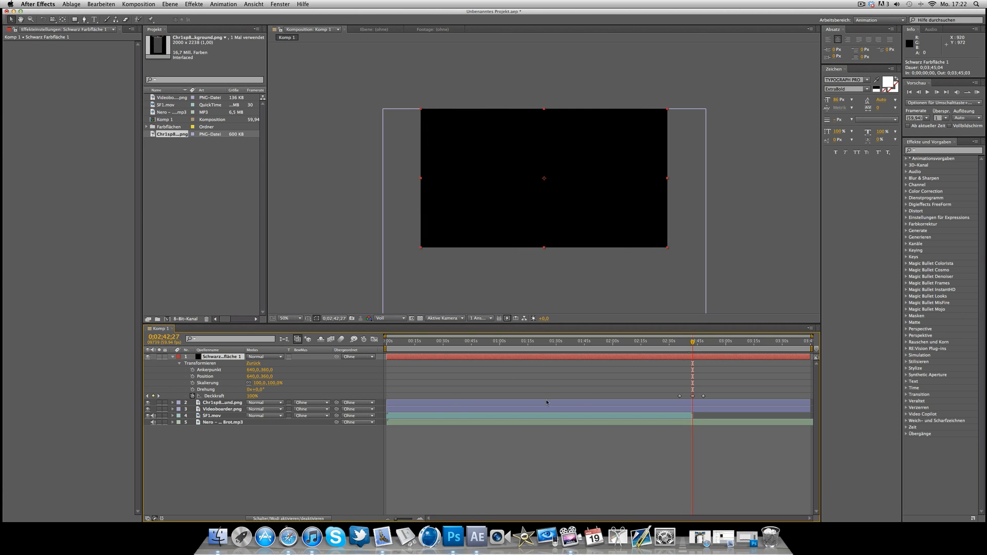
click(580, 404)
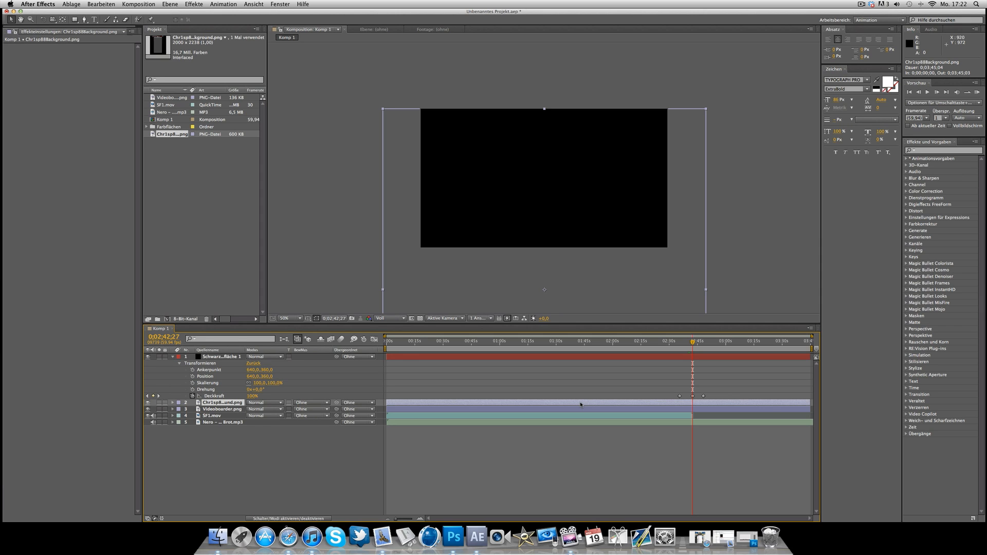
key(super+shift+d)
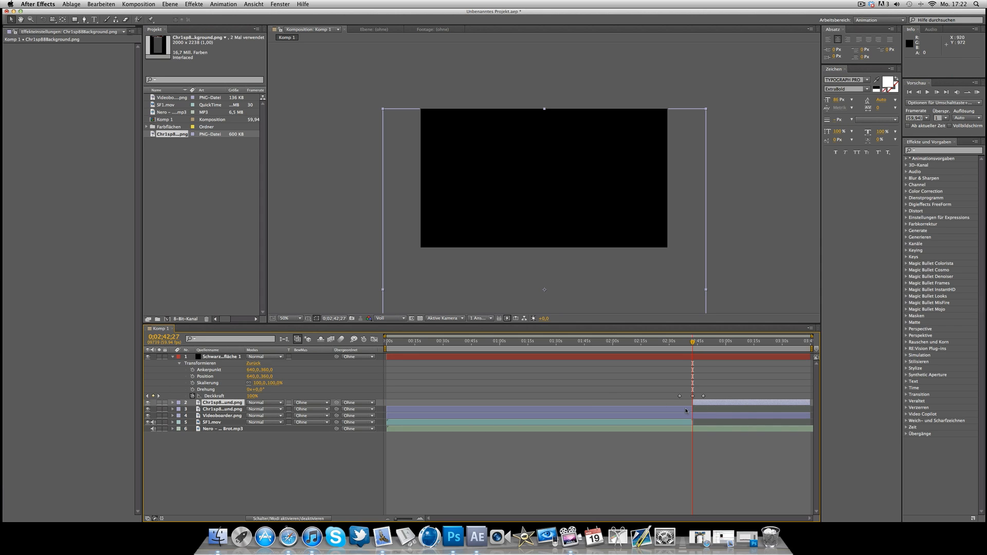
- Delete the earlier part of the split Chr1sp88Background.png layer, keeping the part after the SF1.mov footage
click(589, 411)
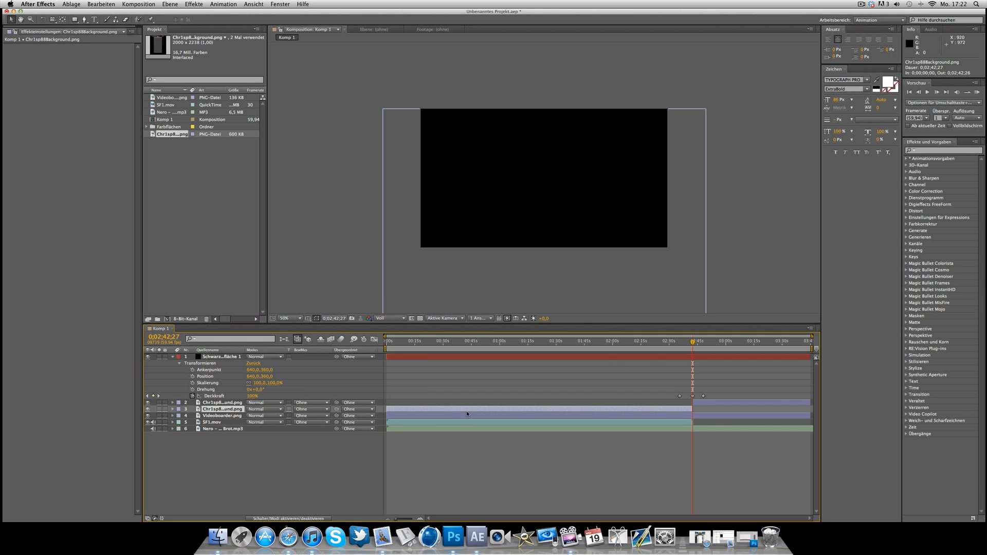
click(752, 403)
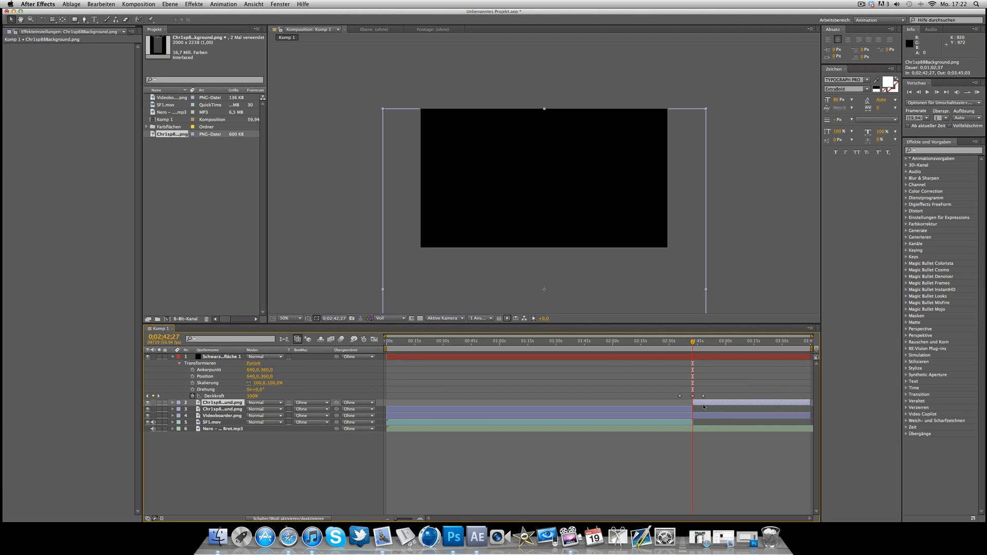
click(680, 409)
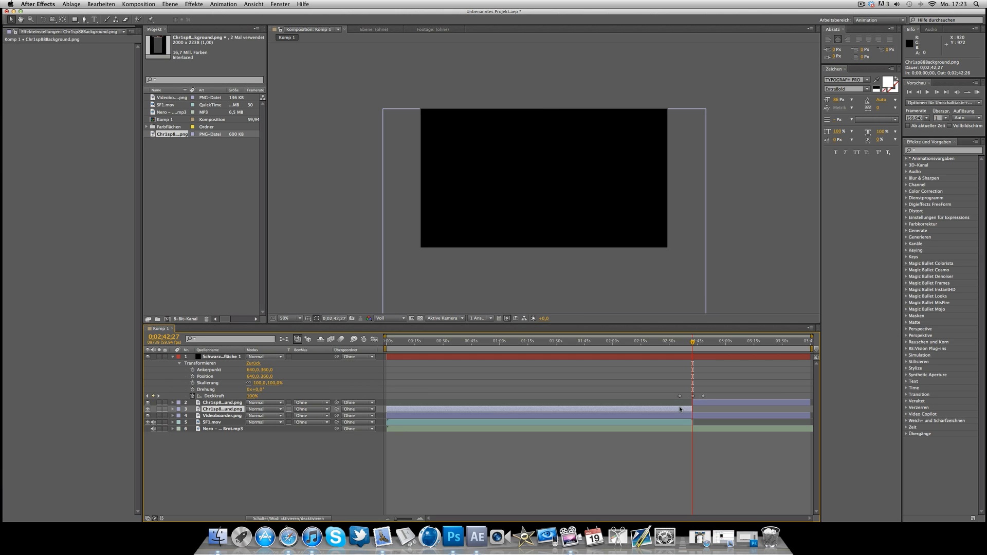
key(Delete)
- Shorten the composition's work area to end at 0;03;00;17
drag(693, 342, 726, 344)
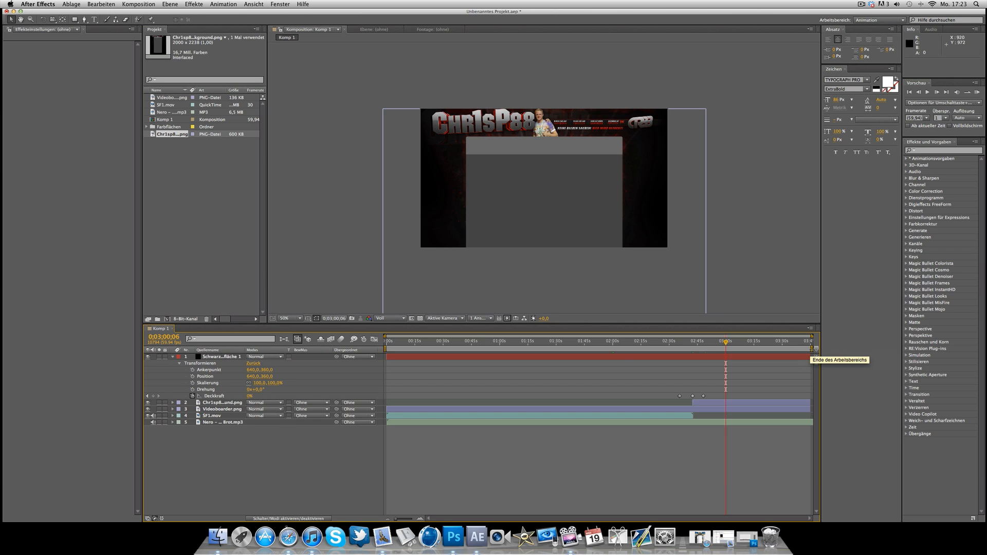
drag(813, 349, 808, 349)
drag(779, 349, 718, 342)
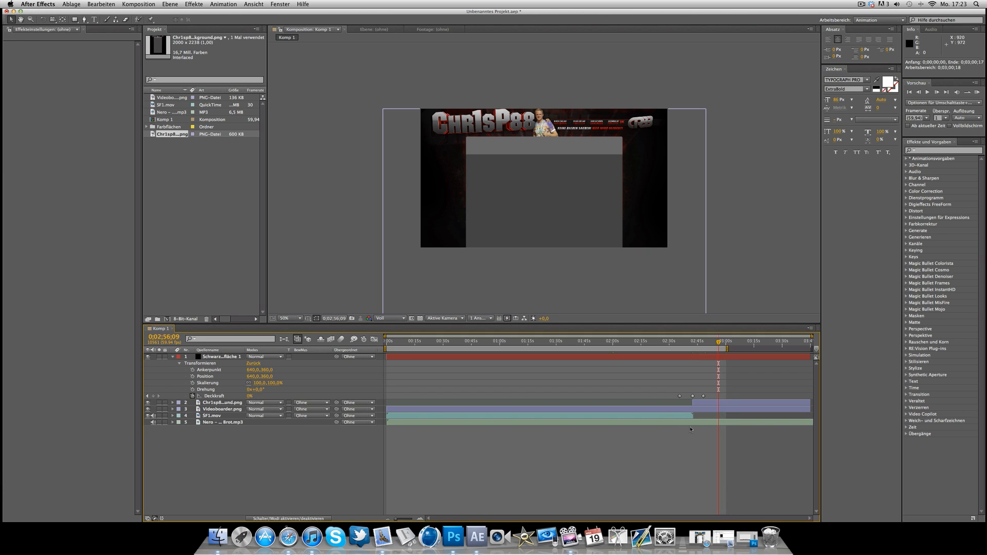
- Fade out the Nero MP3 layer with audio level keyframes: +0,00 dB at 0;02;42;27 and a lowered level at 0;03;00;06
click(675, 422)
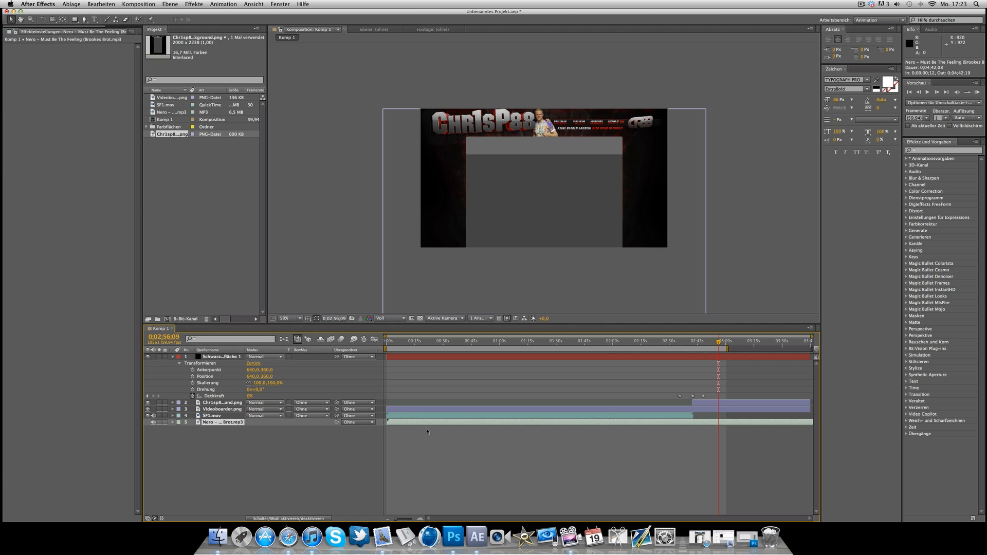
click(172, 422)
click(179, 429)
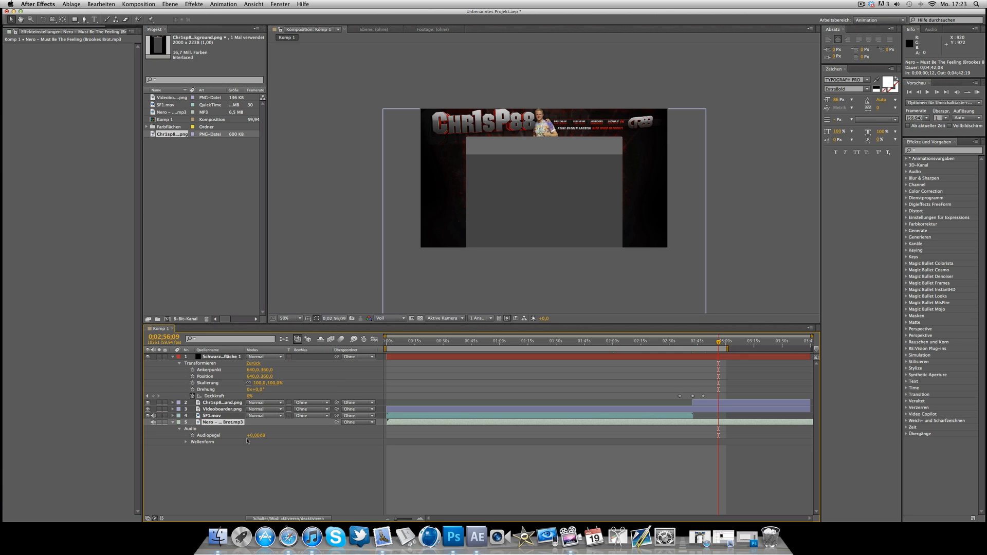
drag(718, 343, 693, 346)
click(192, 435)
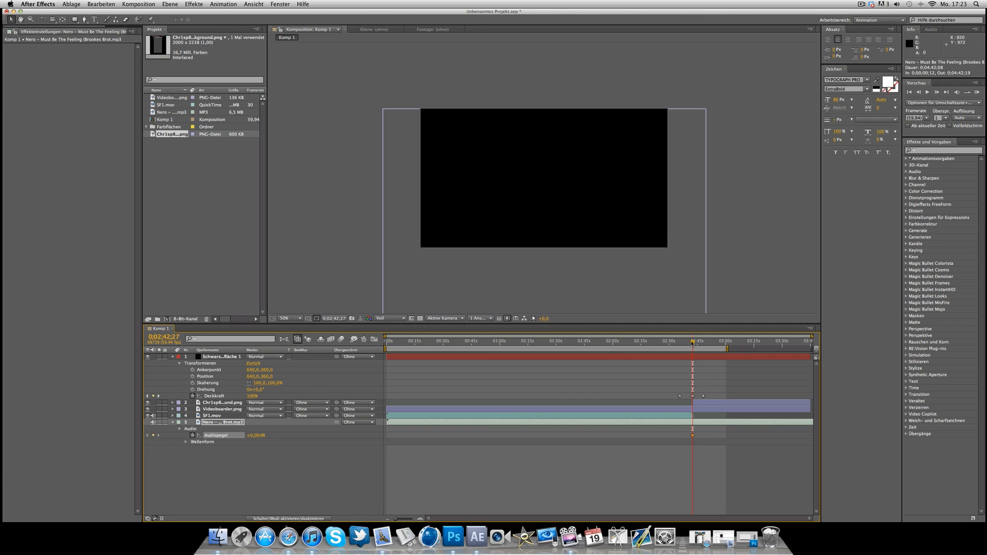
drag(693, 343, 726, 344)
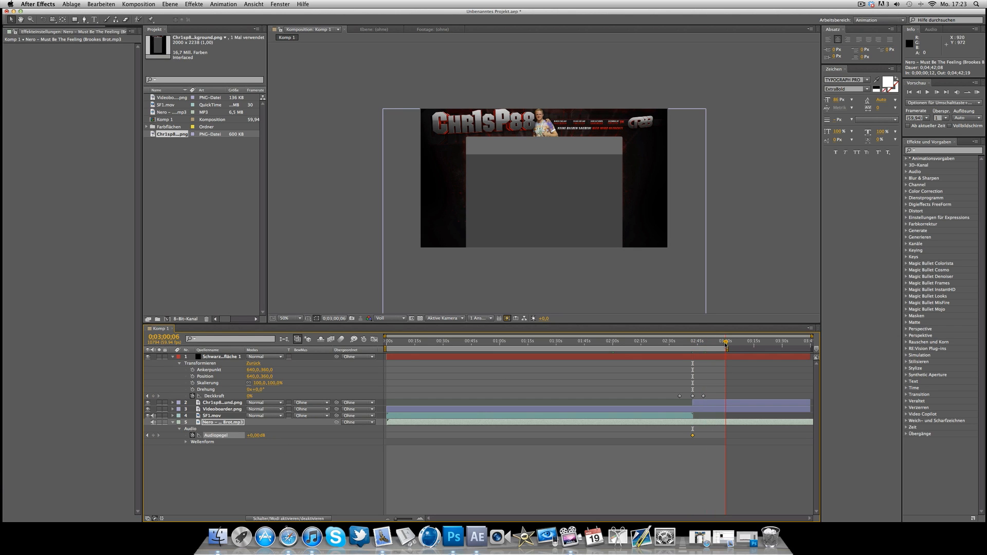
drag(253, 436, 231, 436)
- Return to the start of the composition and add Komp 1 to the render queue
drag(725, 342, 386, 340)
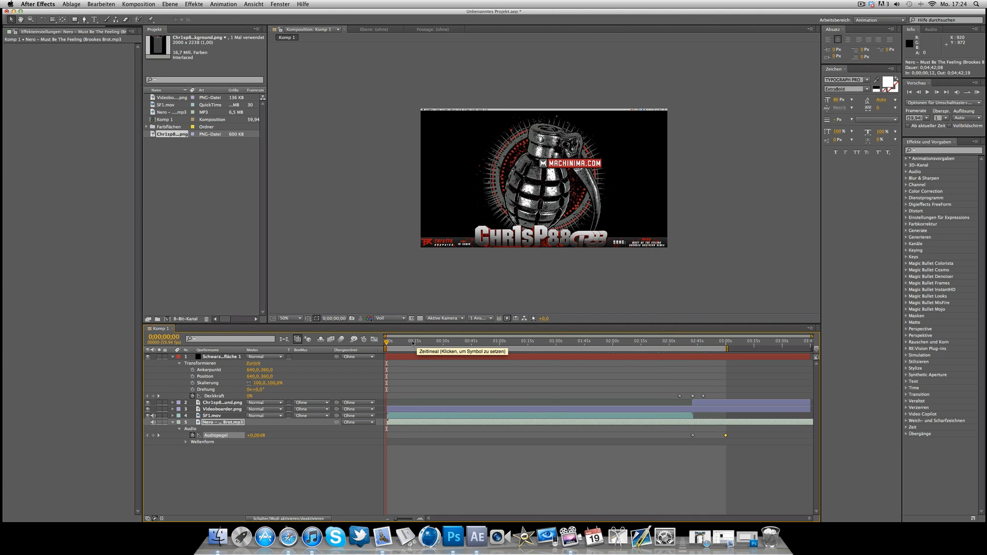
click(134, 4)
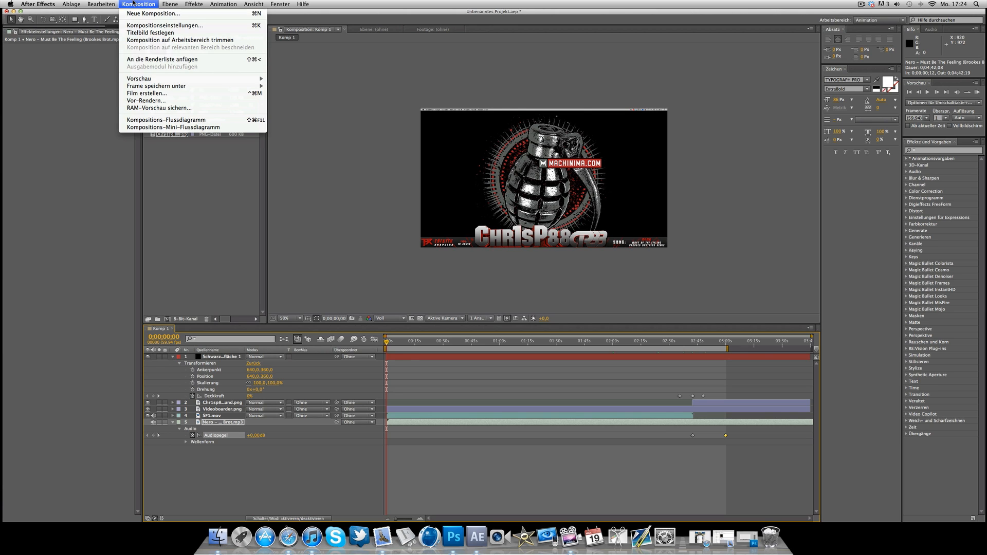
click(169, 60)
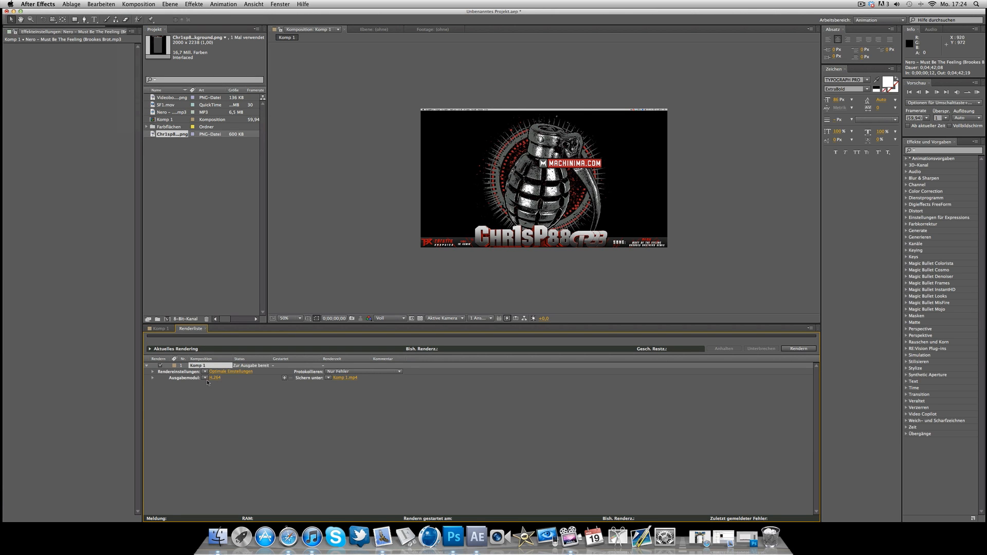
- Try the RenderSettings Perfect template for Komp 1's output module, and switch the module back to H.264
click(205, 378)
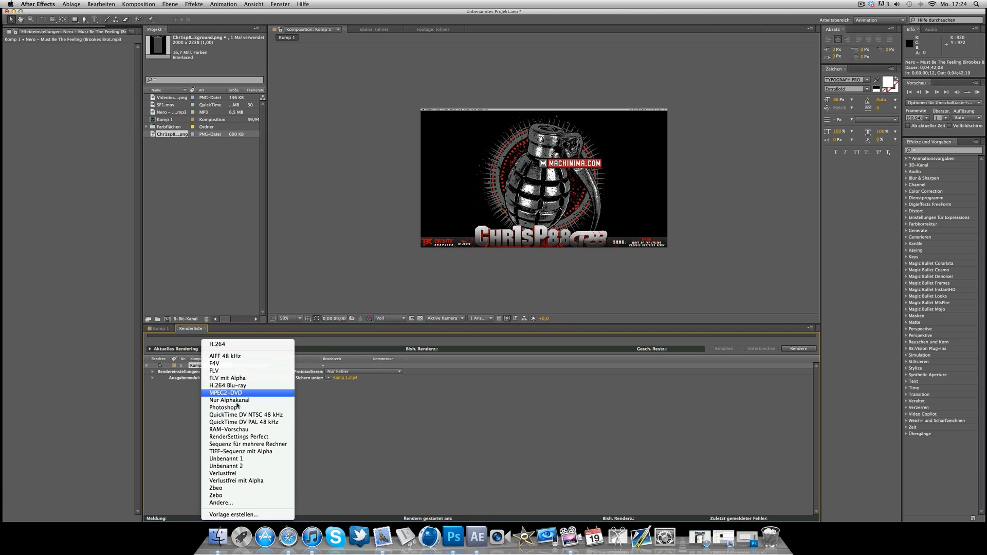
click(227, 436)
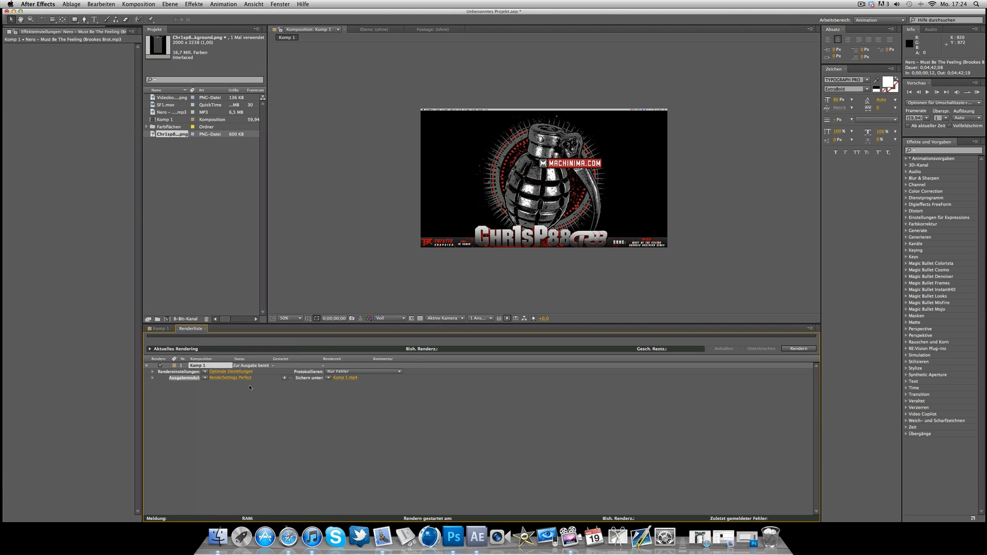
click(203, 378)
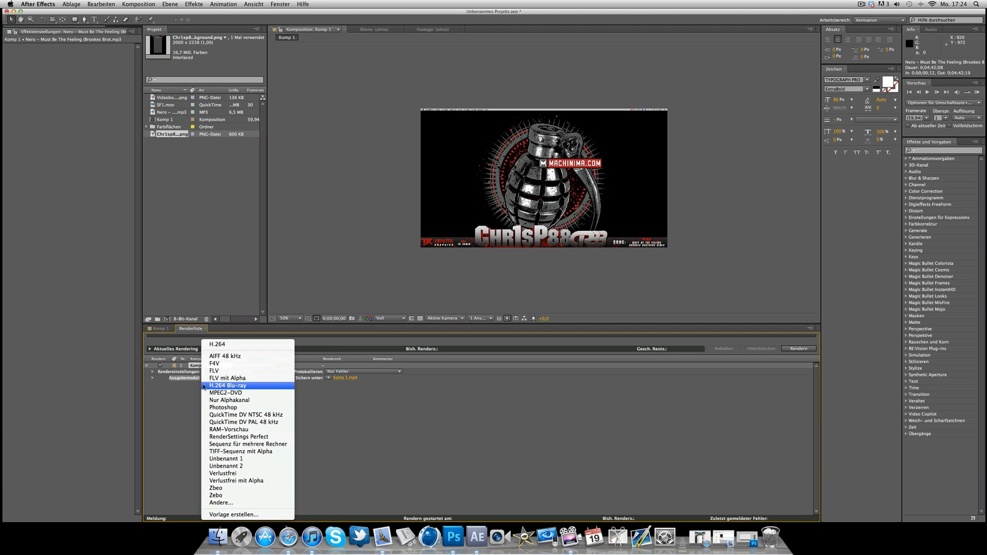
click(229, 348)
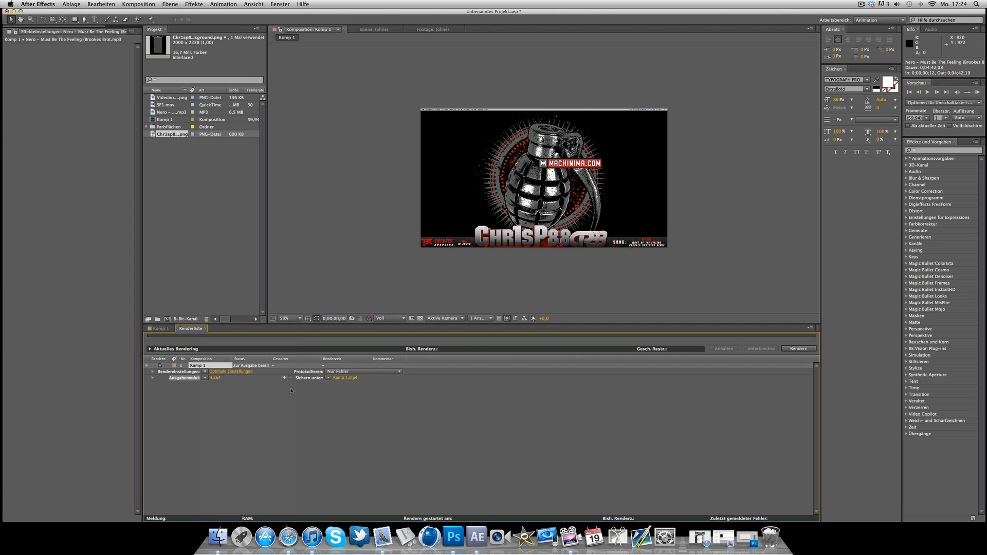
- Look at the save name and destination folder for Komp 1's rendered movie, and cancel the save dialog
click(344, 378)
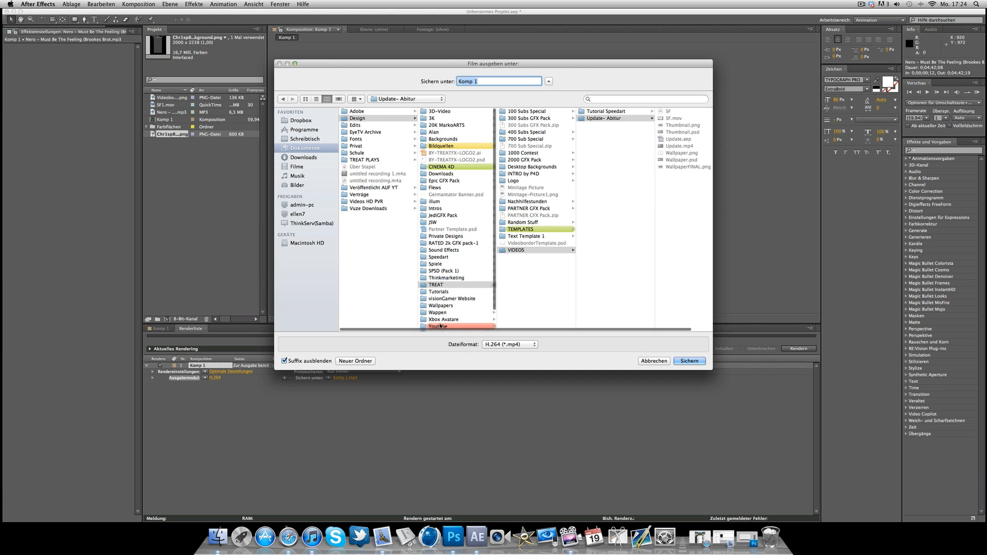
click(653, 362)
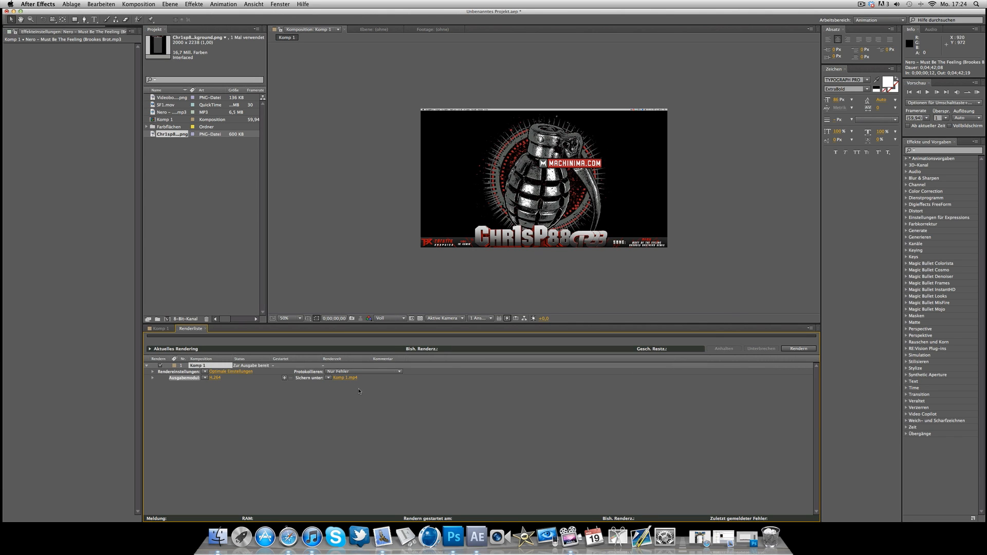